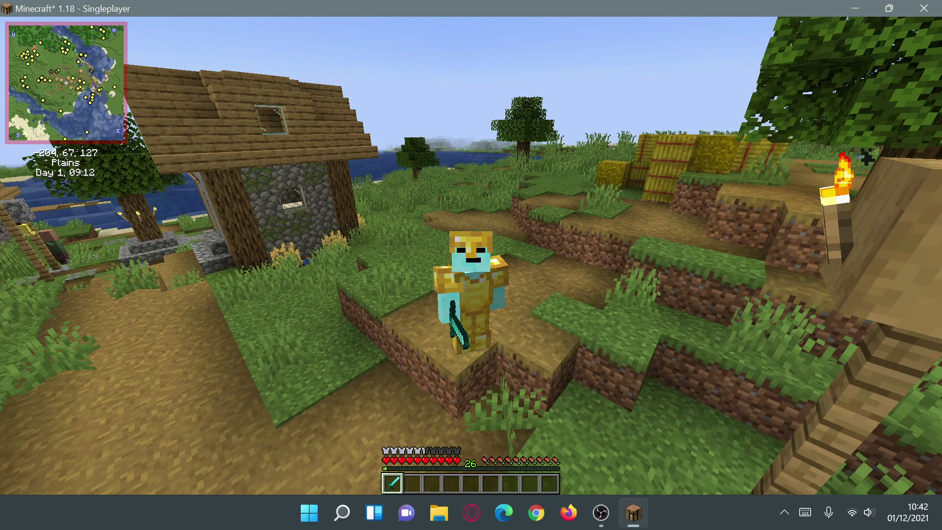
Review the Mod Menu, Roughly Enough Items, Xaero's Minimap and Xaero's World Map entries in the installed mods list, and return to the game
key("Escape")
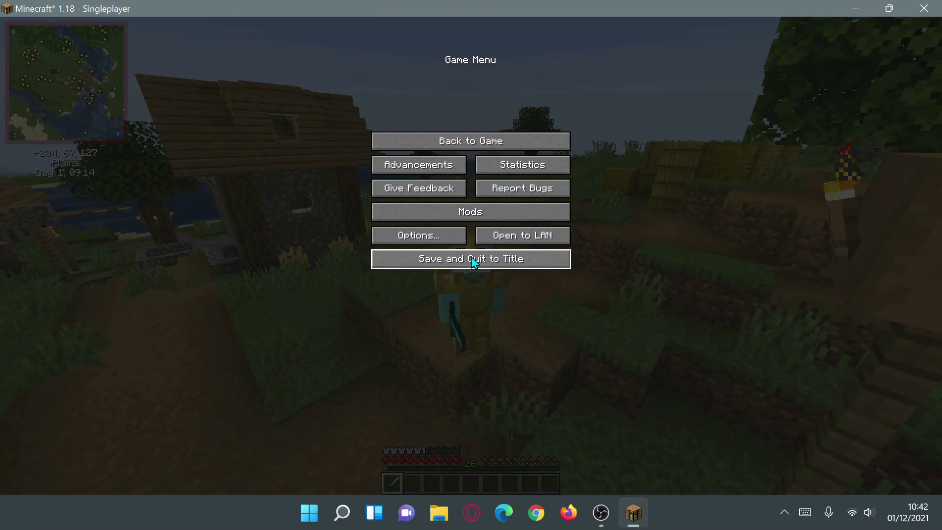
left_click(470, 216)
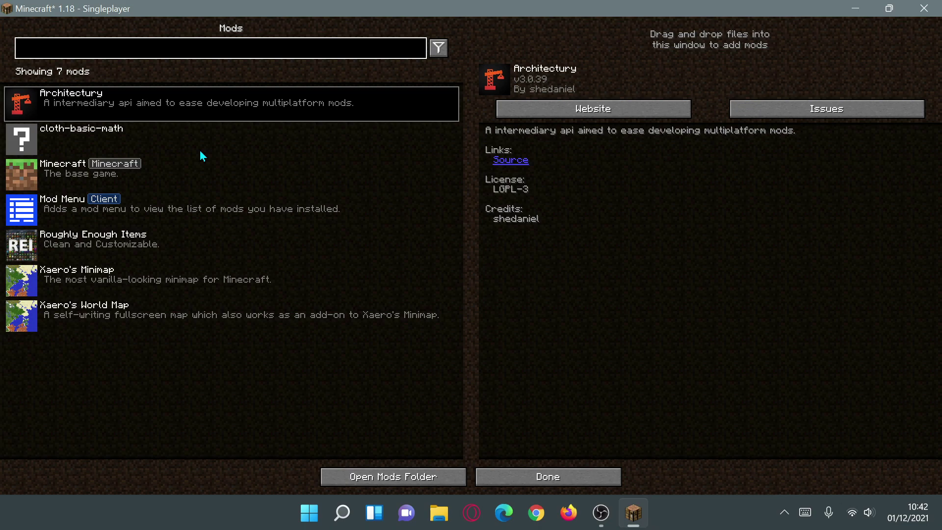
left_click(76, 221)
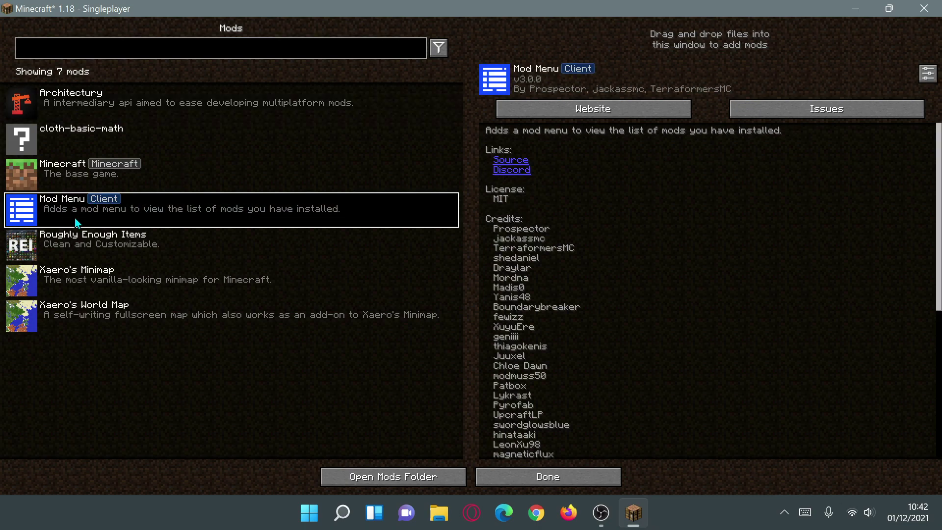
left_click(83, 242)
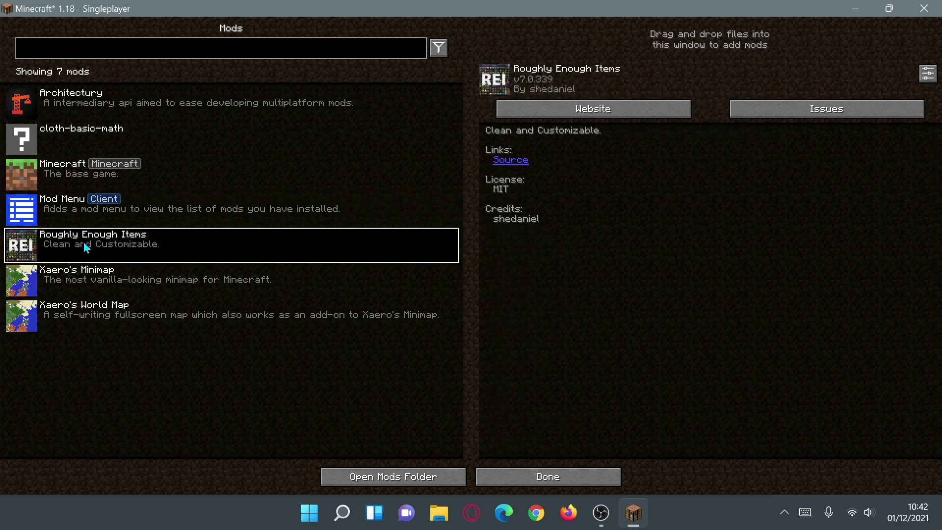
left_click(66, 278)
left_click(93, 322)
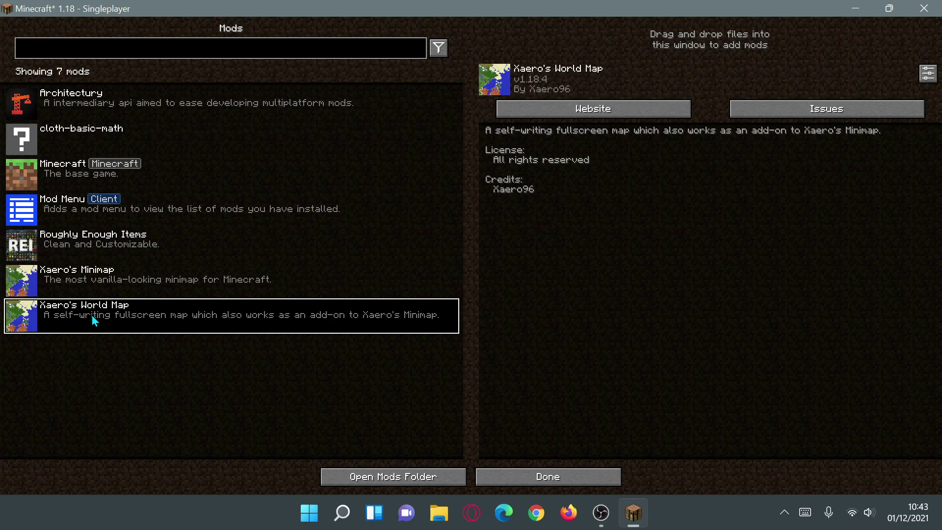
key("Escape")
key("Escape")
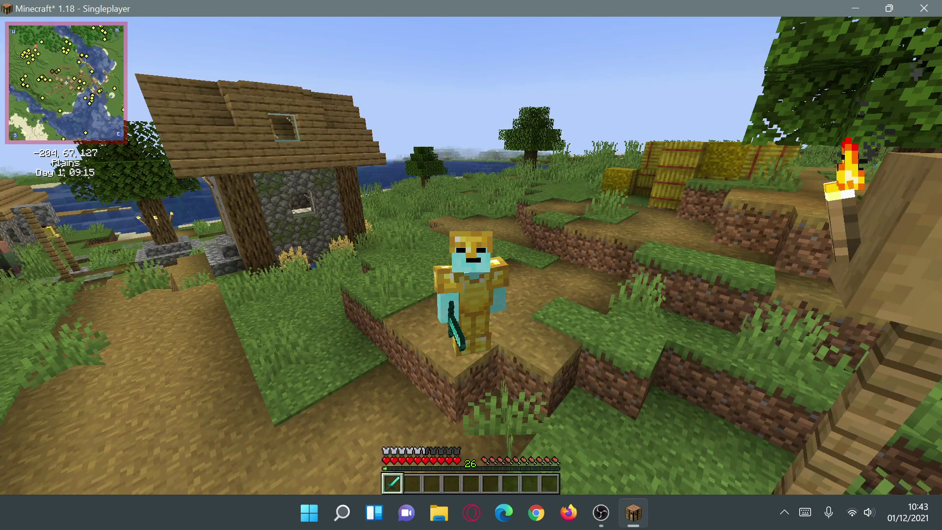
Switch to first-person view, walk along the village path and enlarge the minimap
key("F5")
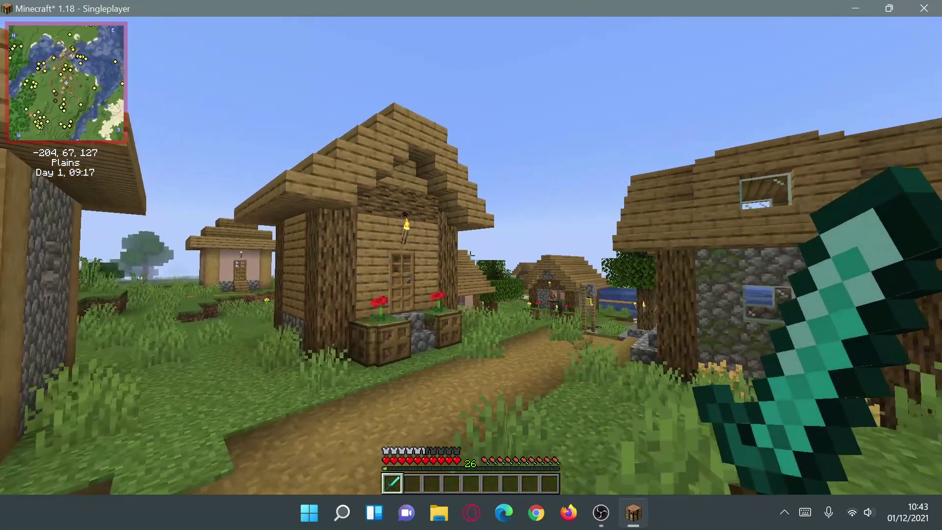
key("w")
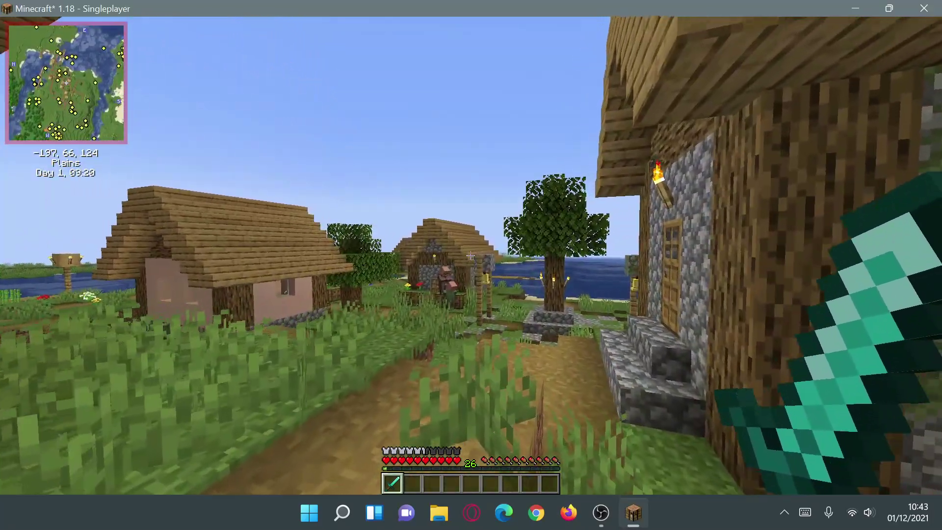
key("backslash")
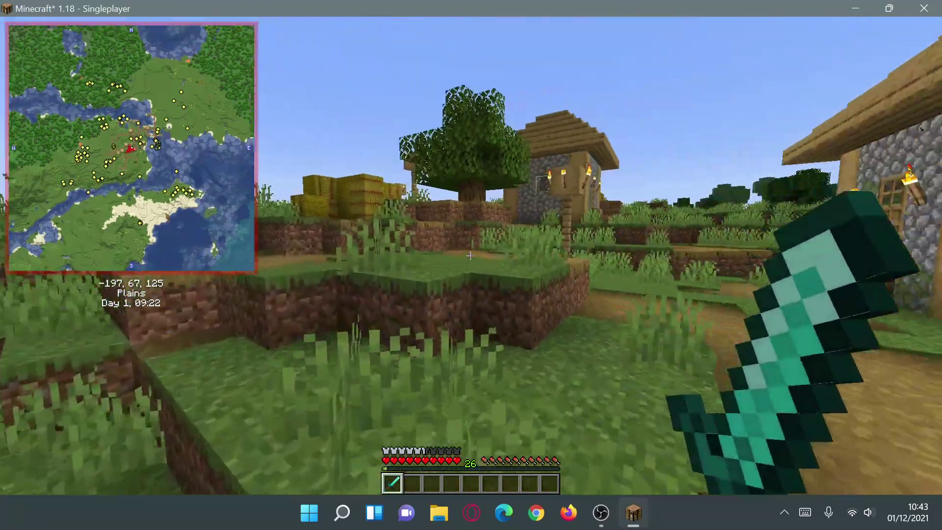
Walk through the village with the enlarged minimap to the flower patch near -180, 64, 98
key("w")
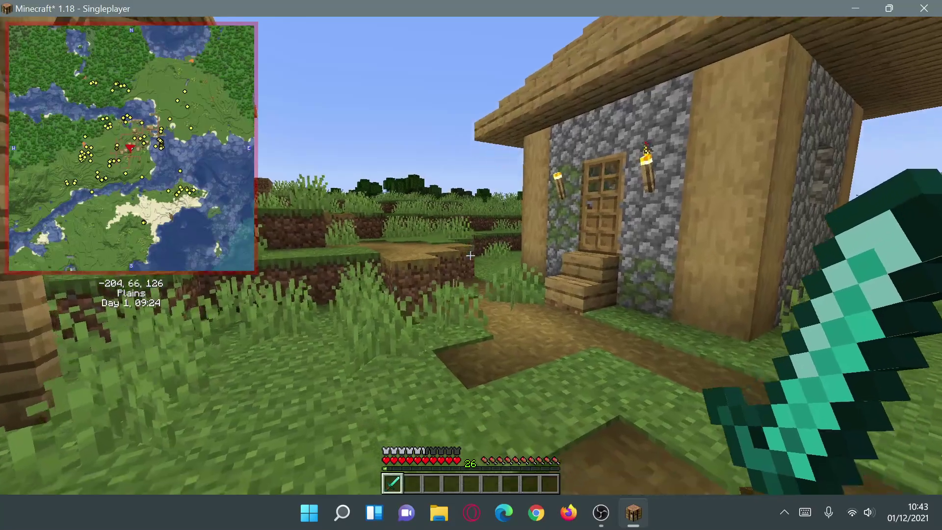
key("w")
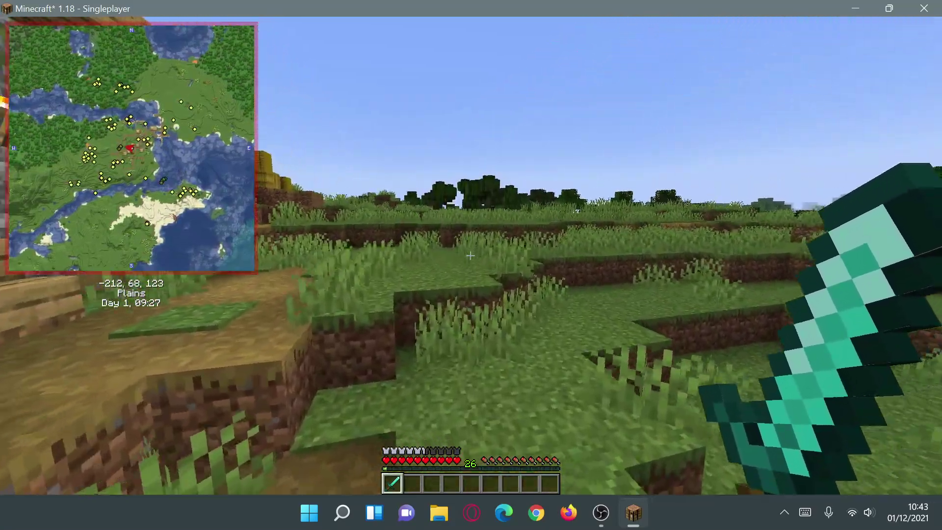
key("w")
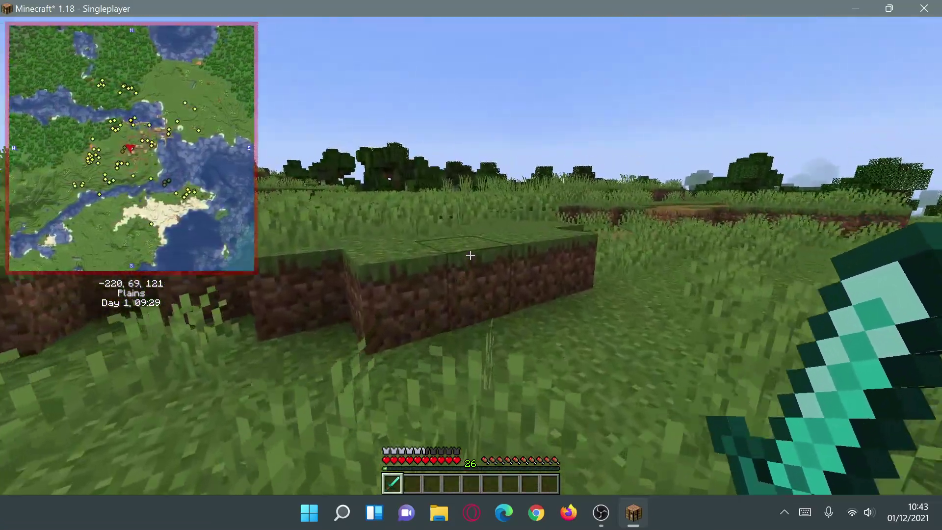
key("w")
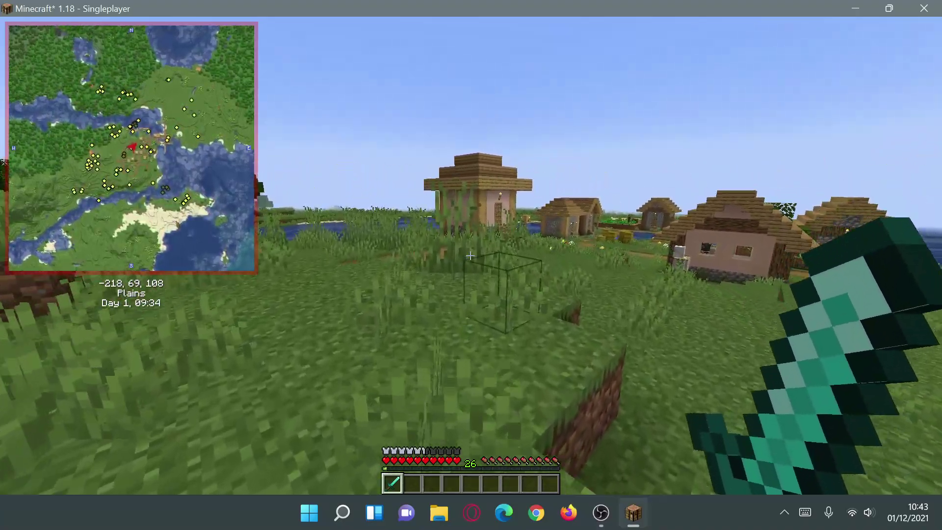
key("w")
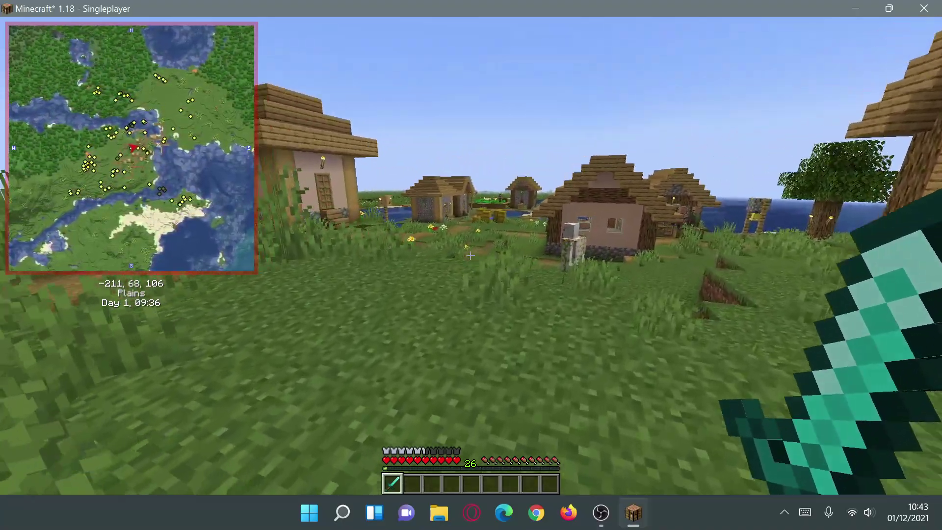
key("w")
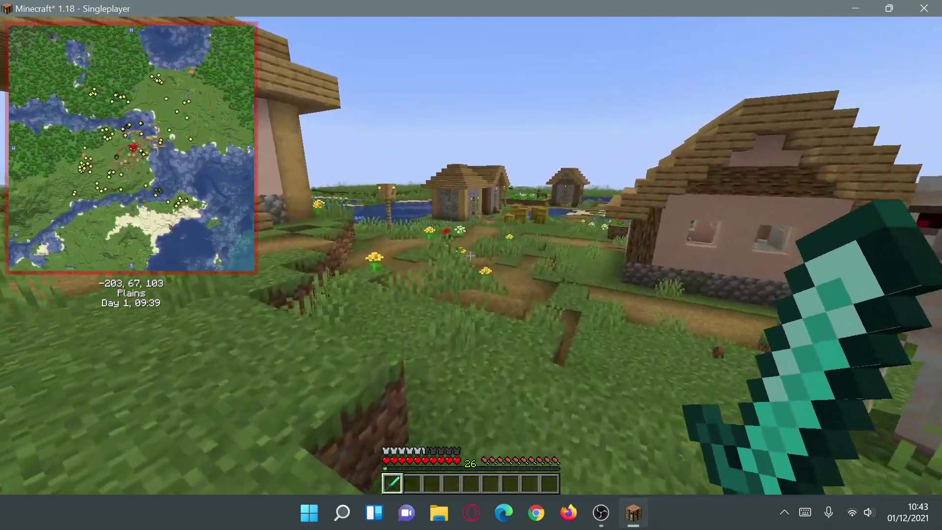
key("w")
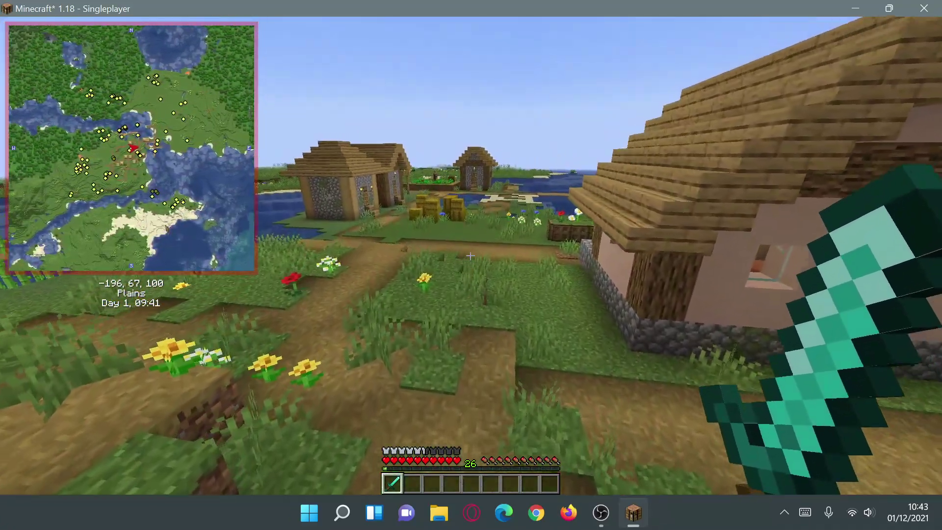
key("w")
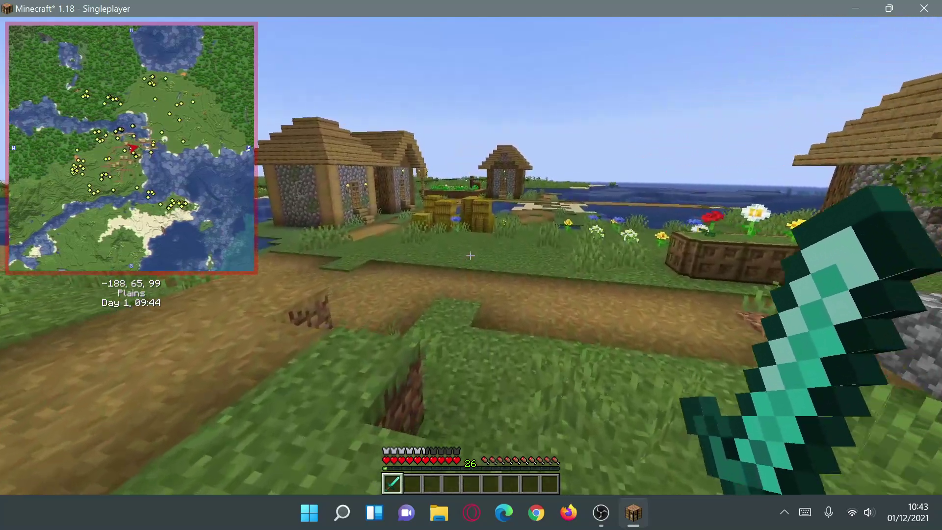
key("w")
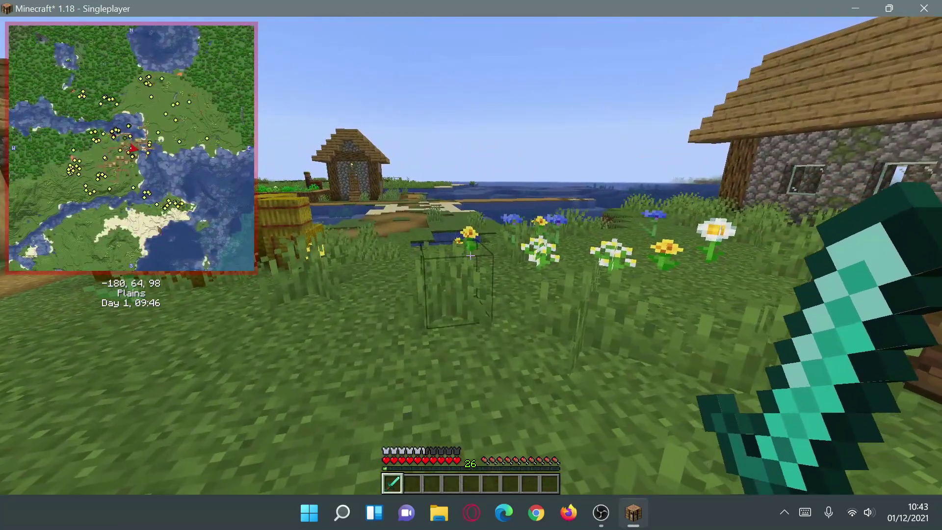
Show the mob icons on the enlarged minimap while walking towards the shore, and return the minimap to its normal display
key("backslash")
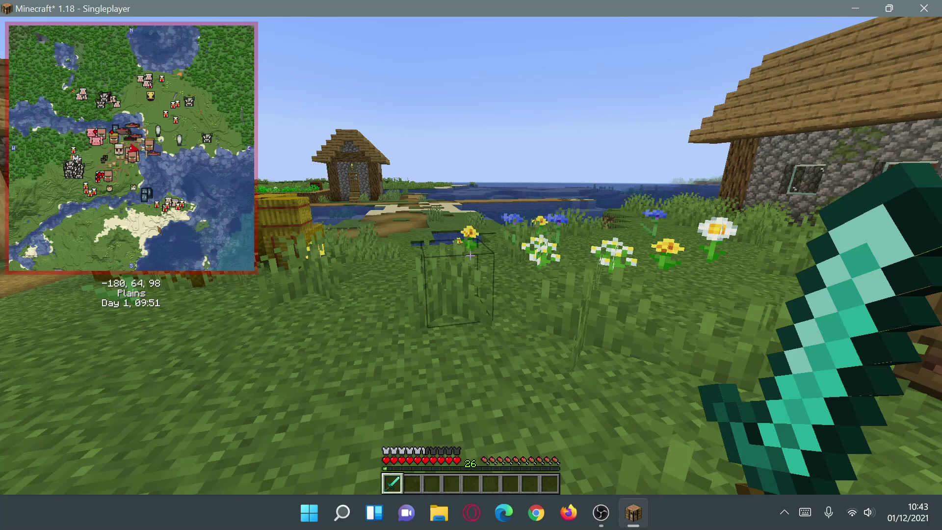
key("w")
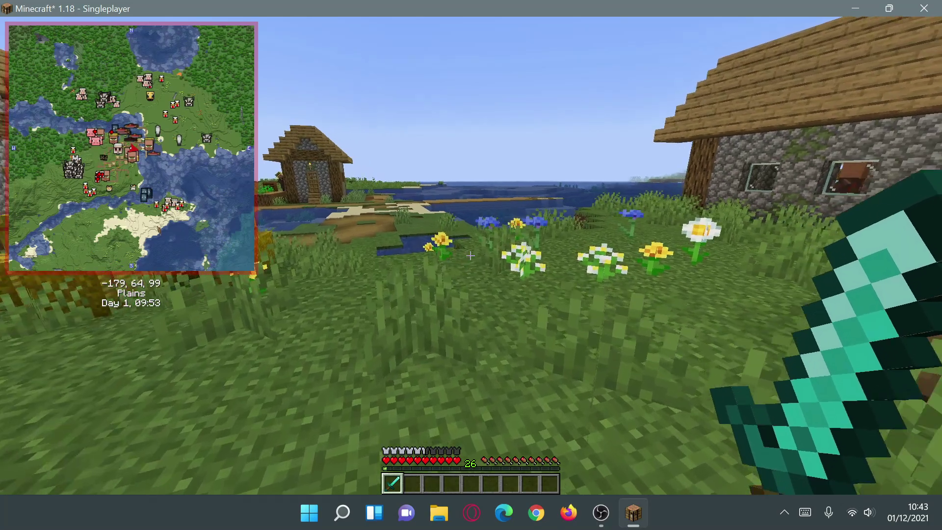
key("w")
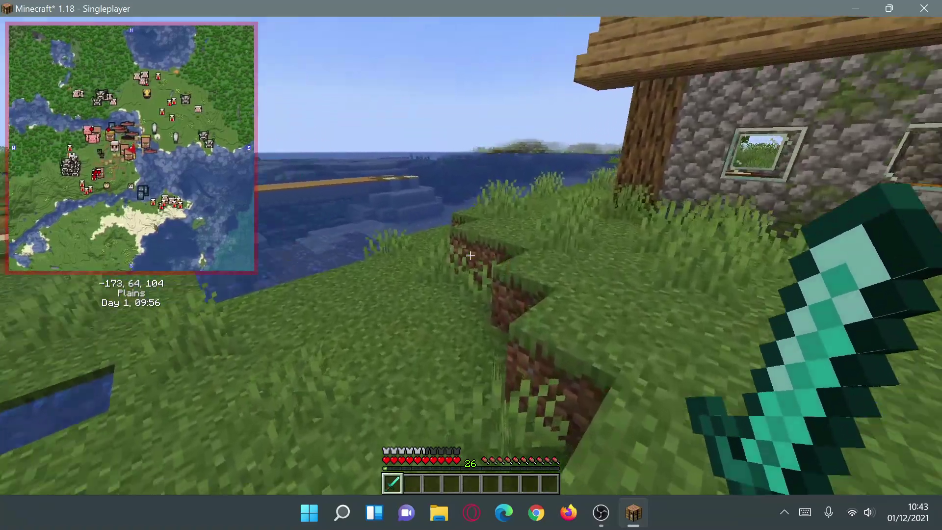
key("backslash")
Examine the explored terrain on the fullscreen world map at several zoom levels, and close the map
key("m")
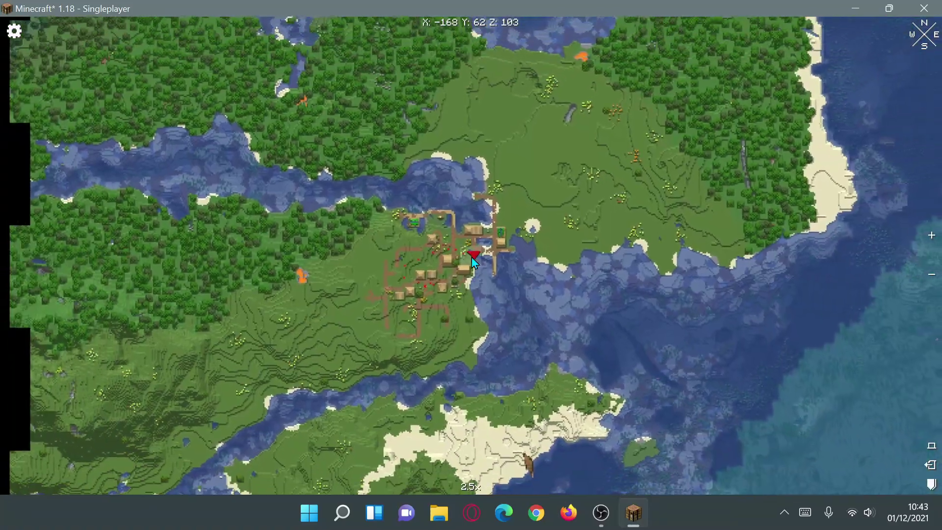
scroll(490, 268, "up", 2)
scroll(490, 267, "down", 3)
scroll(491, 267, "down", 5)
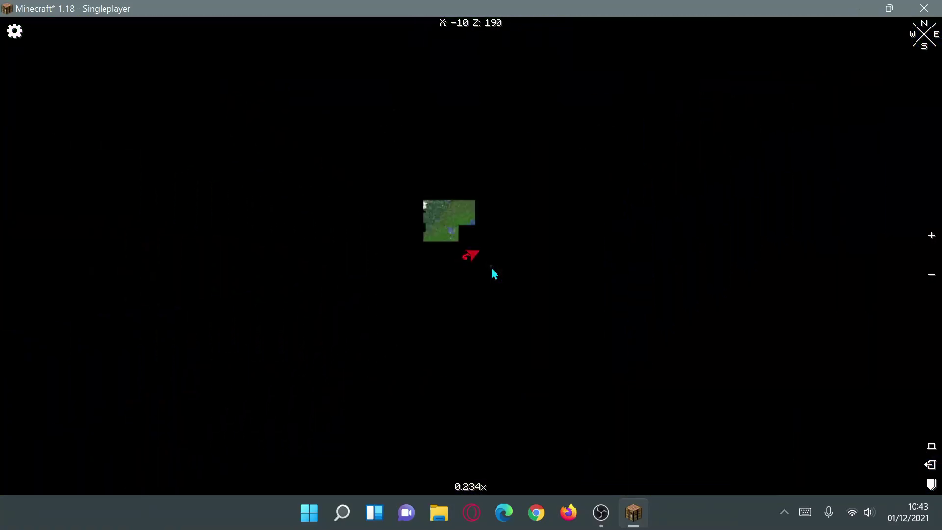
scroll(489, 267, "up", 4)
scroll(490, 267, "down", 1)
scroll(489, 267, "up", 3)
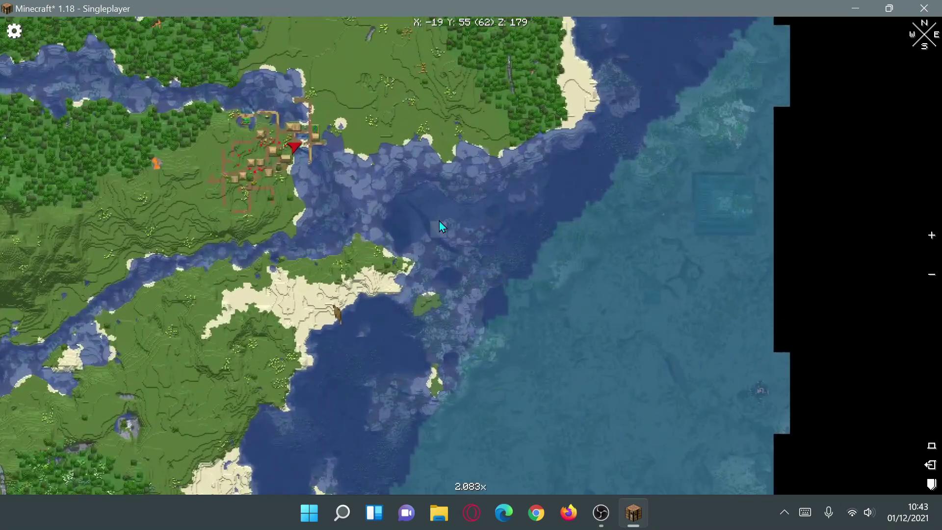
key("m")
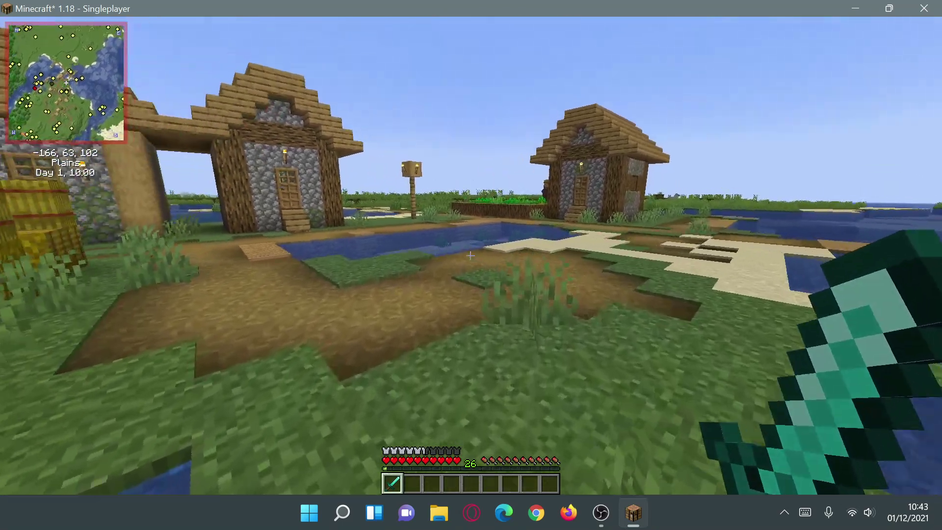
Create a waypoint named 1 at the current position through the minimap's waypoint settings, and return to the game
key("y")
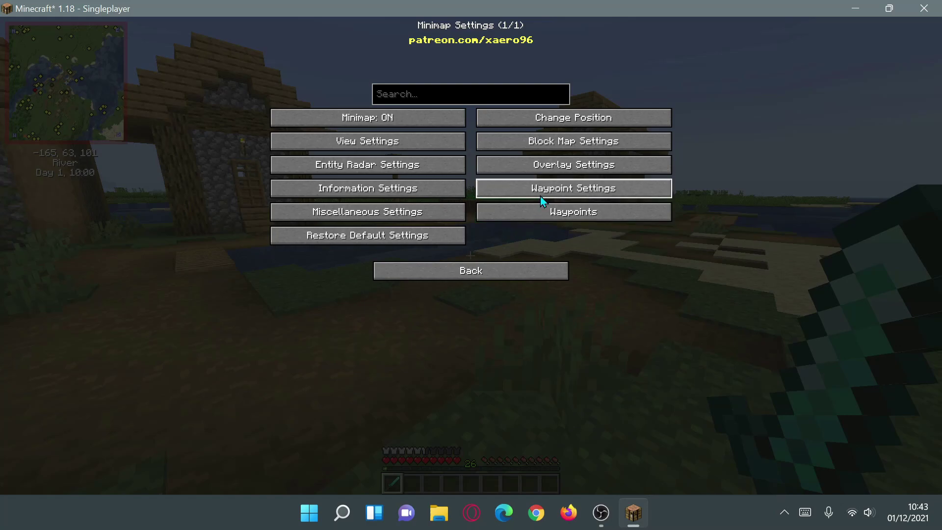
left_click(547, 214)
left_click(295, 454)
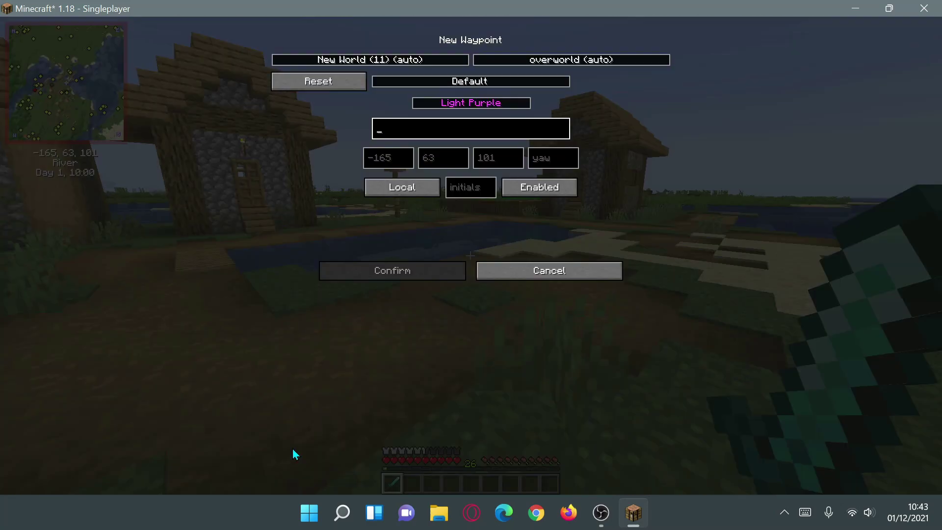
type("1")
left_click(434, 269)
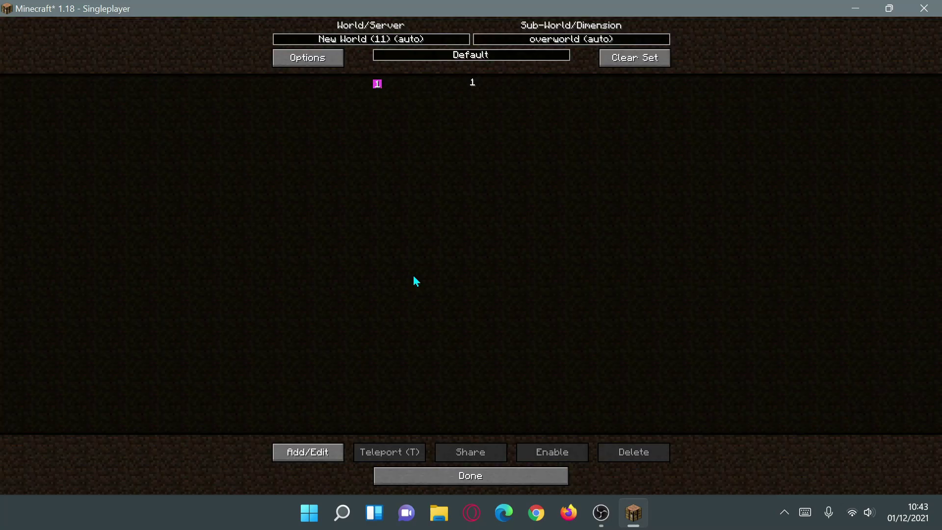
left_click(474, 481)
key("Escape")
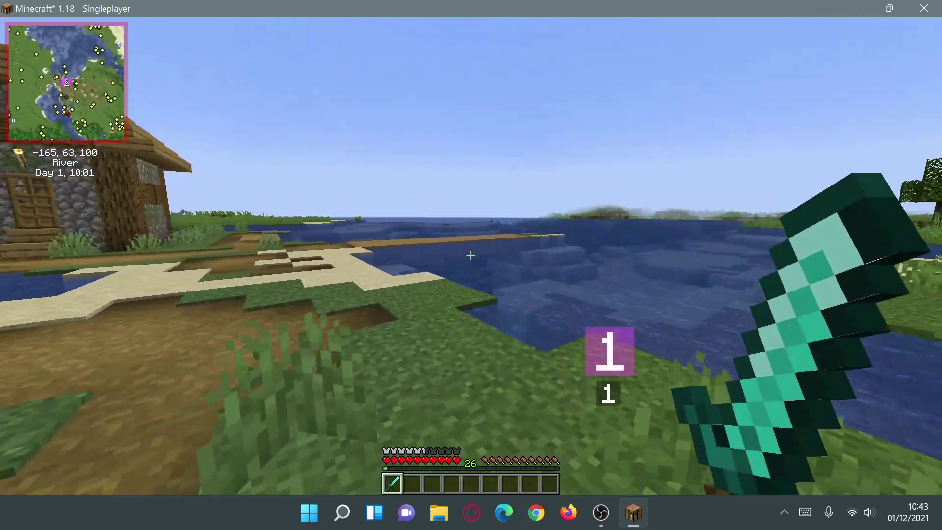
Walk past the hay bales and between the village houses to about -169, 63, 79, away from the waypoint
key("w")
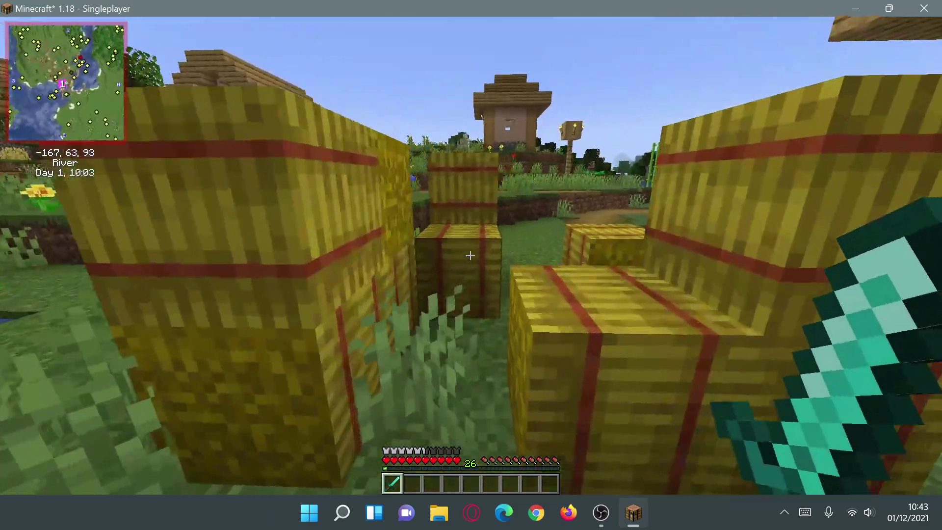
key("w")
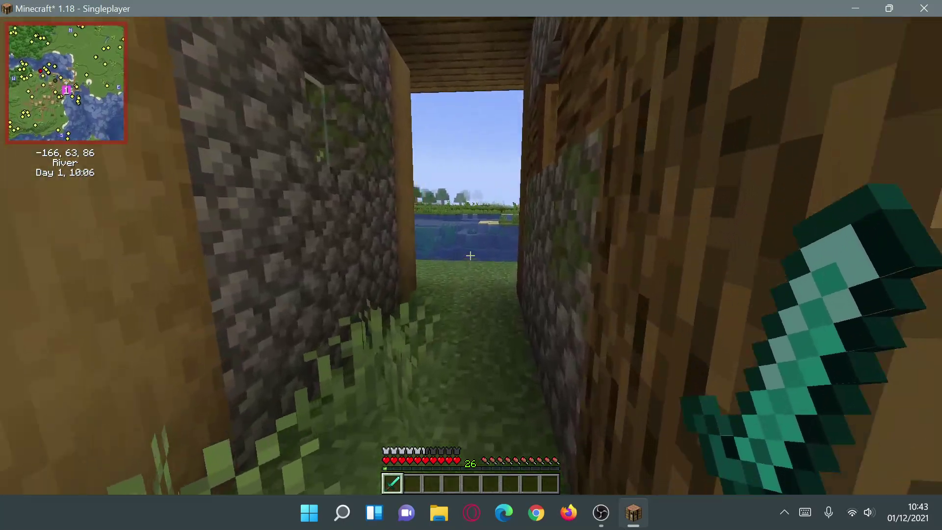
key("w")
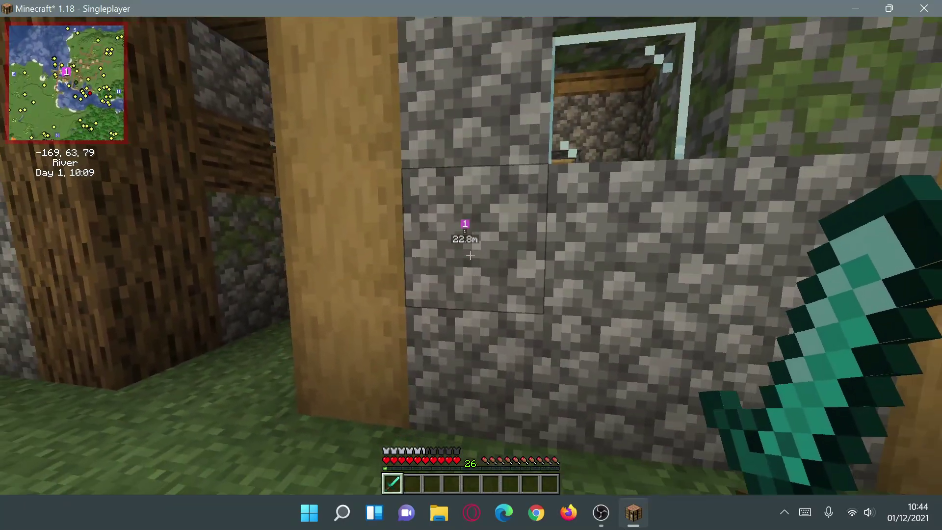
Teleport to waypoint 1 from the waypoints list
key("y")
left_click(535, 219)
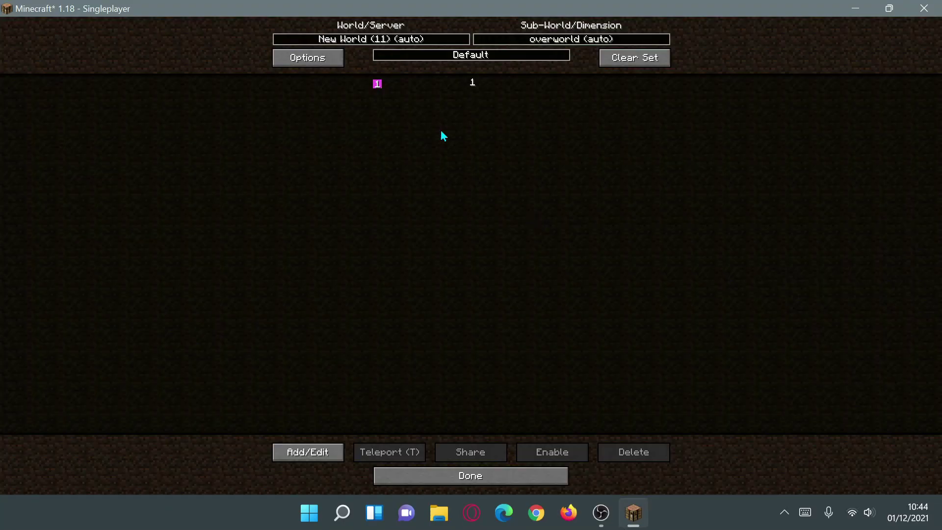
left_click(472, 86)
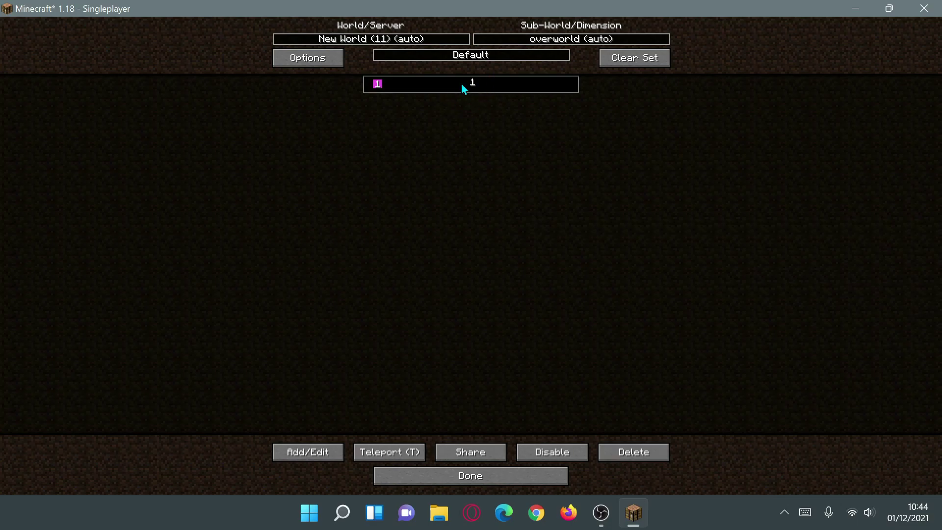
left_click(389, 454)
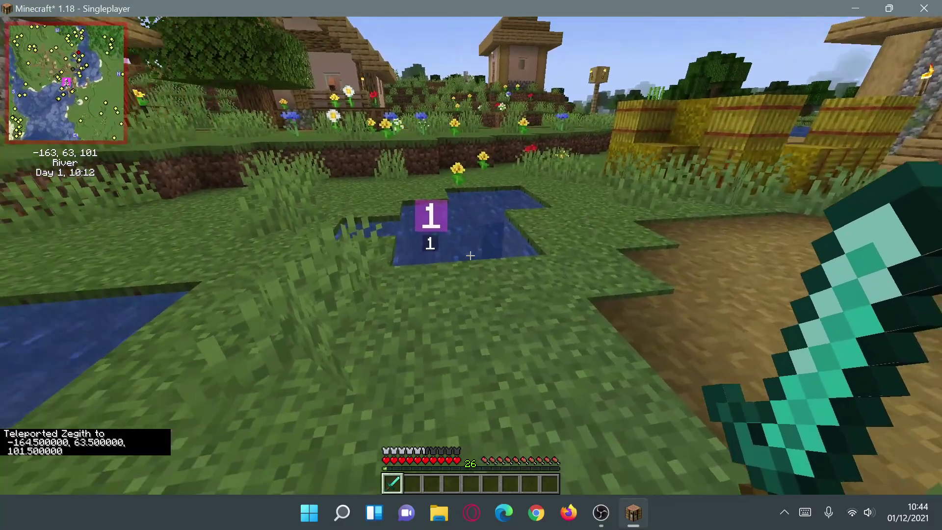
Walk from waypoint 1 through the flowers above the pond to about -175, 64, 99, facing back toward the waypoint
key("s")
key("w")
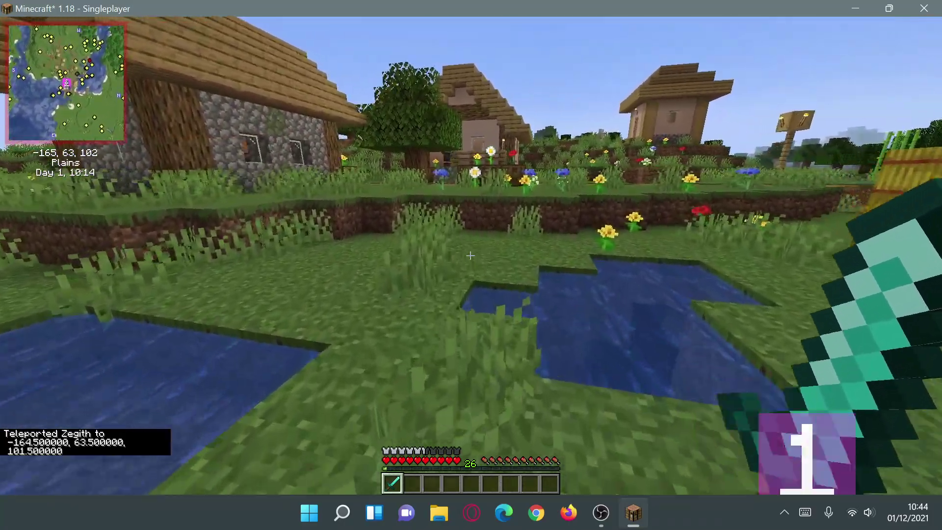
key("w")
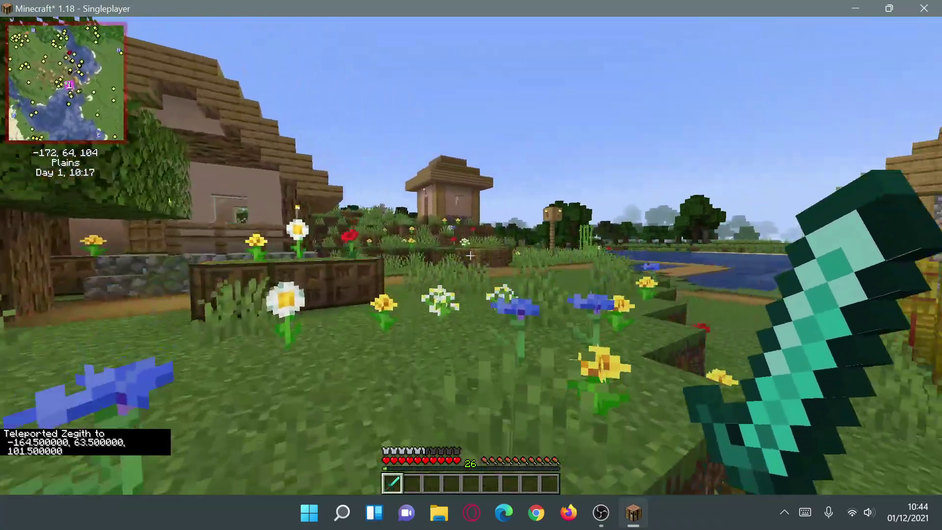
key("w")
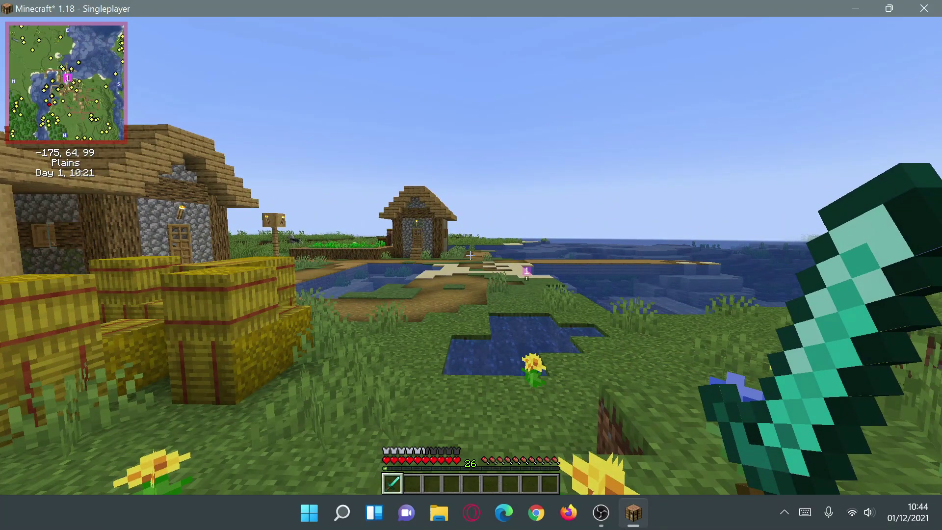
Open the inventory and browse all three pages of the Roughly Enough Items item list, ending on page 2
key("e")
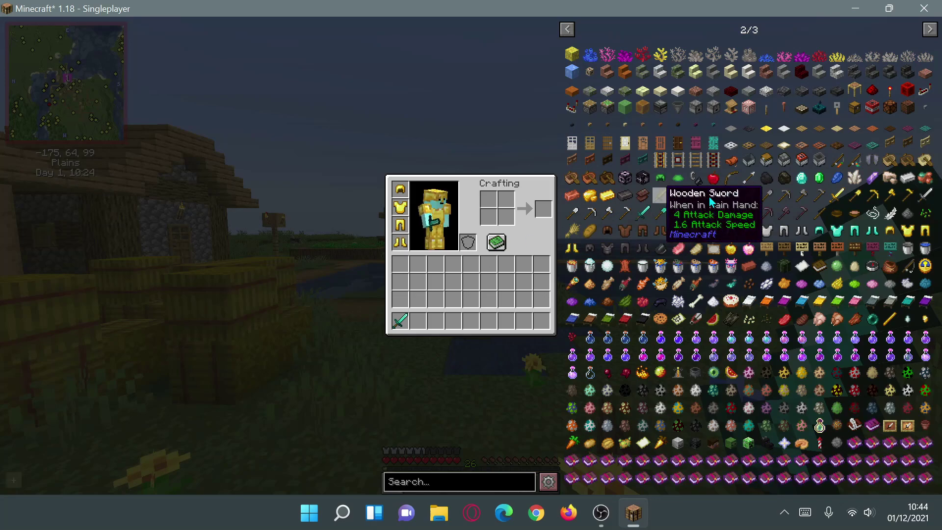
left_click(566, 29)
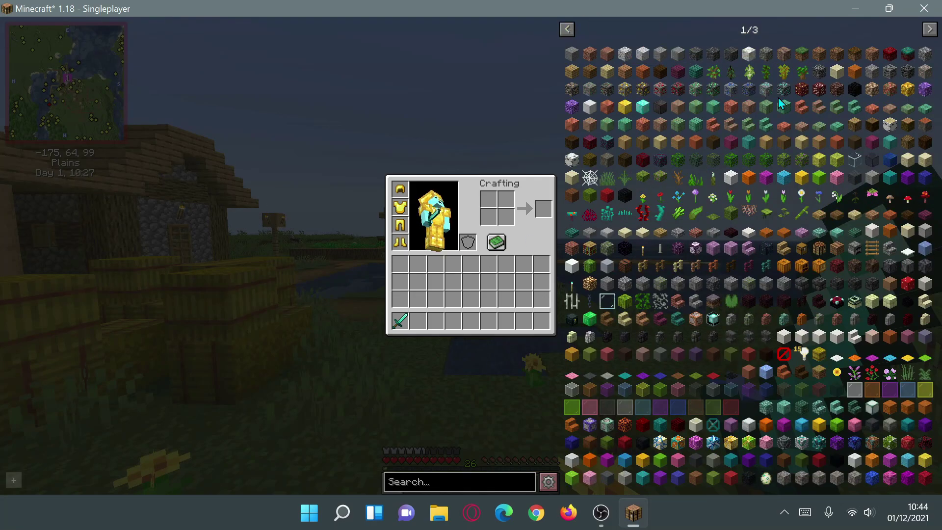
left_click(927, 30)
left_click(927, 29)
left_click(808, 319)
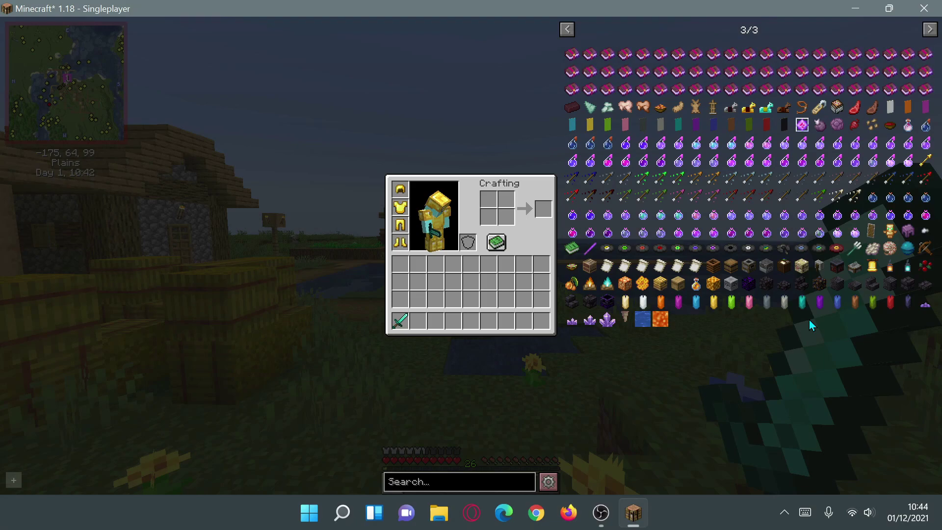
left_click(568, 30)
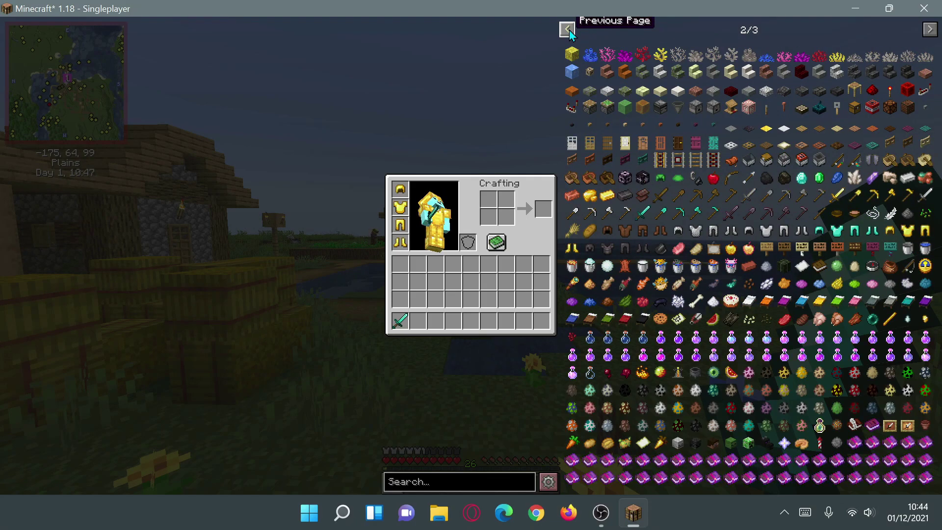
left_click(568, 29)
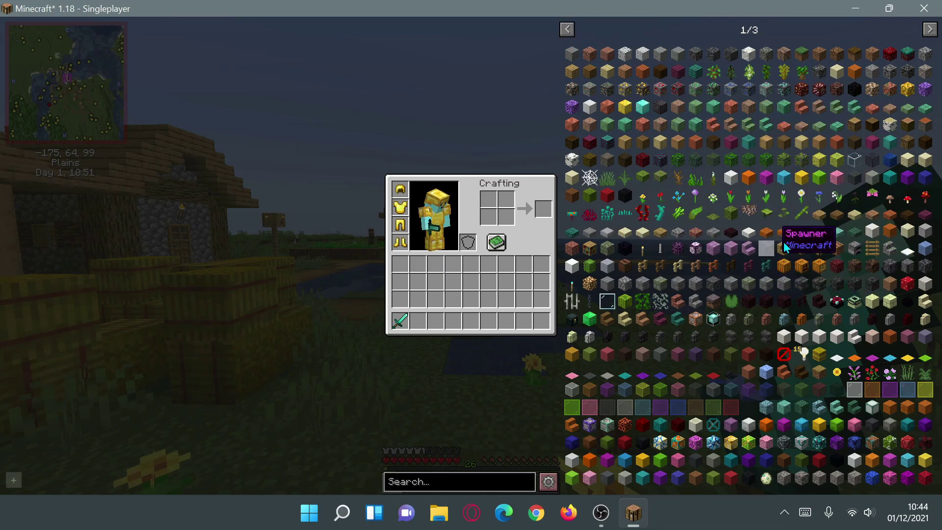
key("alt+Tab")
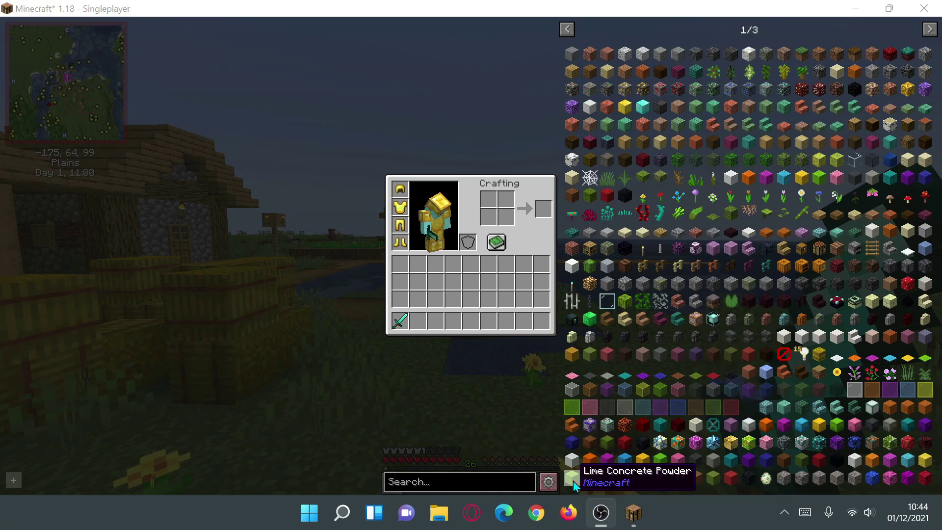
left_click(930, 30)
left_click(929, 29)
left_click(567, 30)
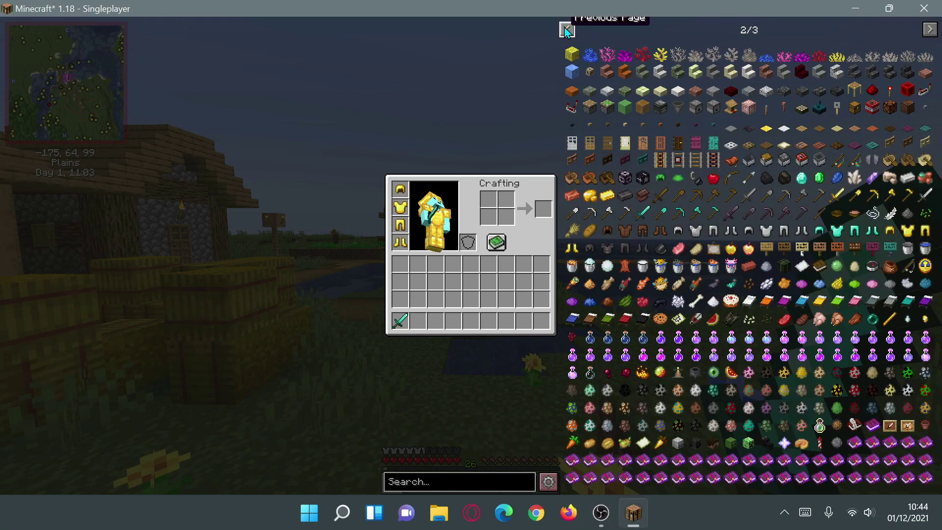
Take a Netherite Sword and an orange bed from the item list and place them in the hotbar
left_click(731, 211)
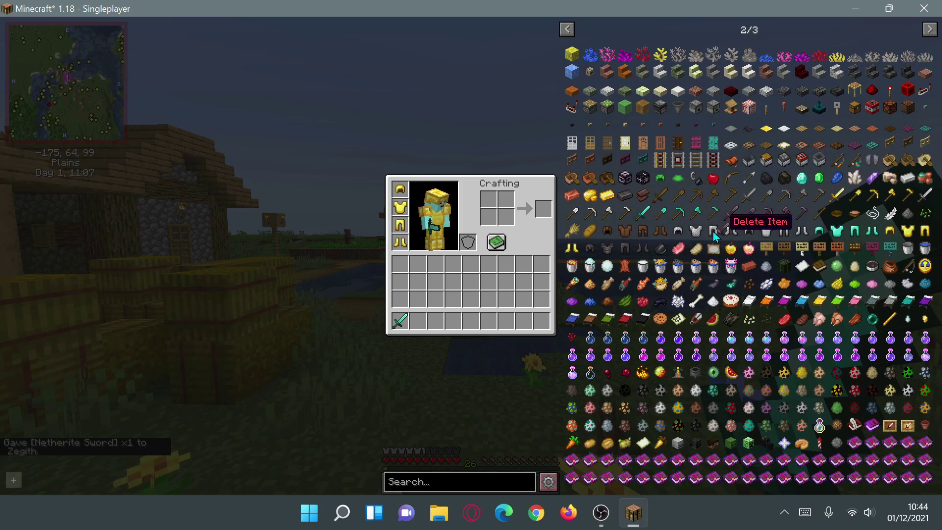
left_click(418, 320)
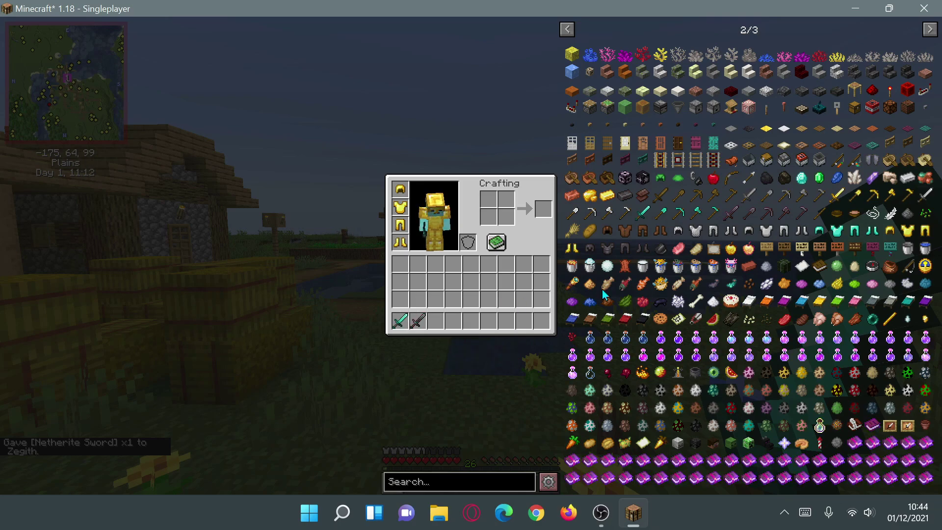
left_click(783, 248)
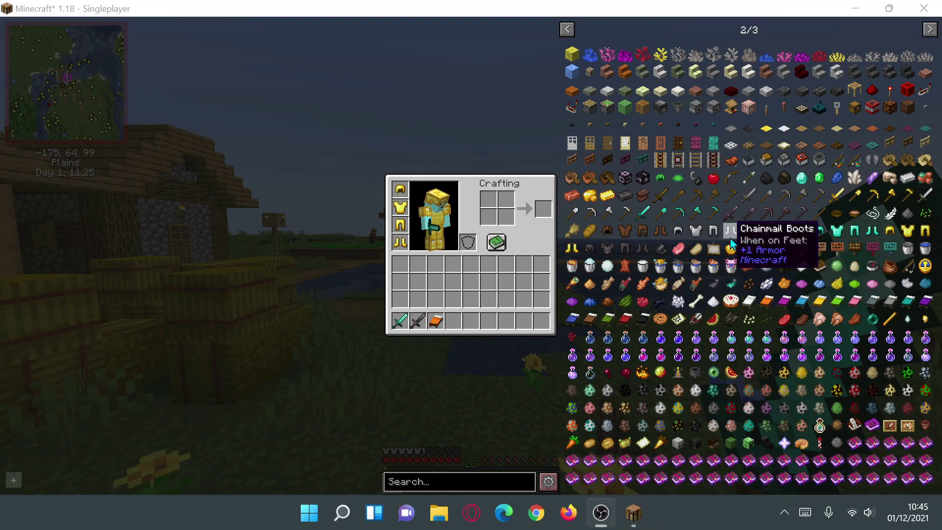
Set Cheating to No in the Roughly Enough Items configuration and save it
left_click(547, 482)
left_click(784, 112)
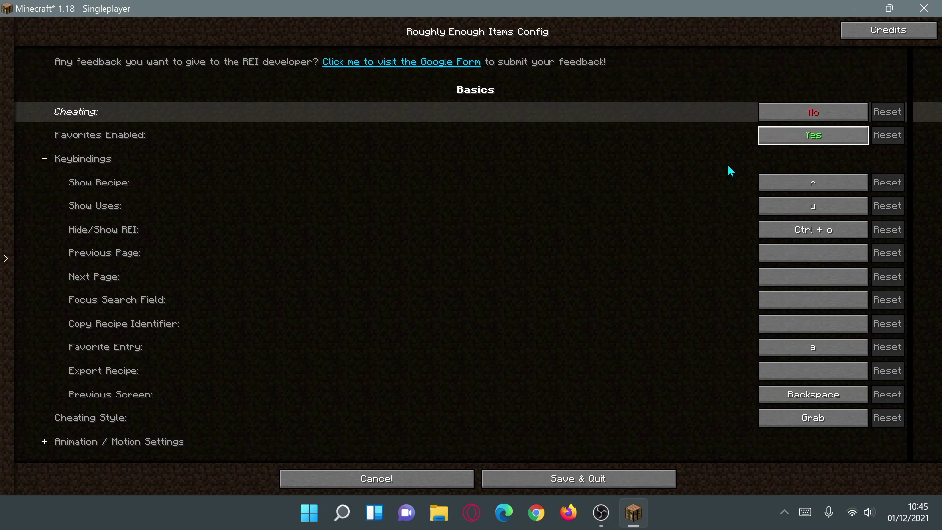
left_click(596, 479)
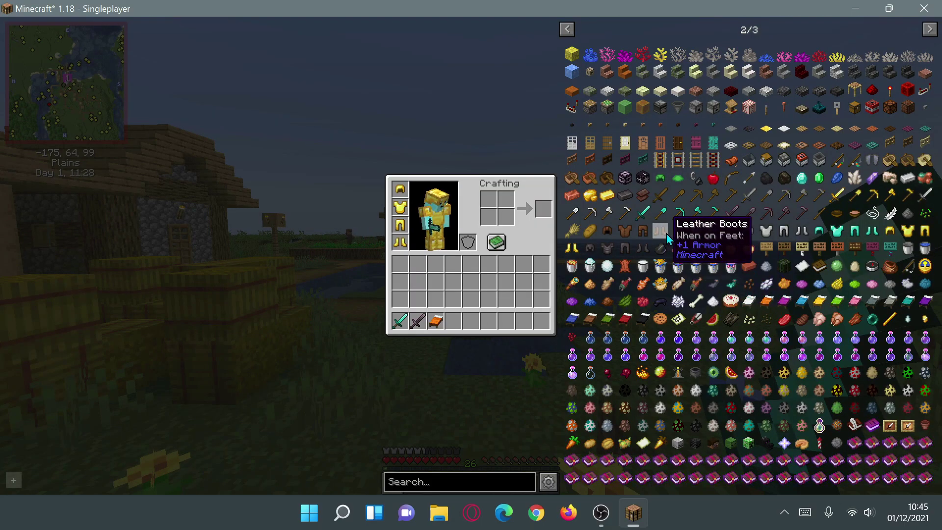
Choose the Composite recipe screen type and view the crafting recipes of the diamond shovel and the dark oak boat
left_click(663, 214)
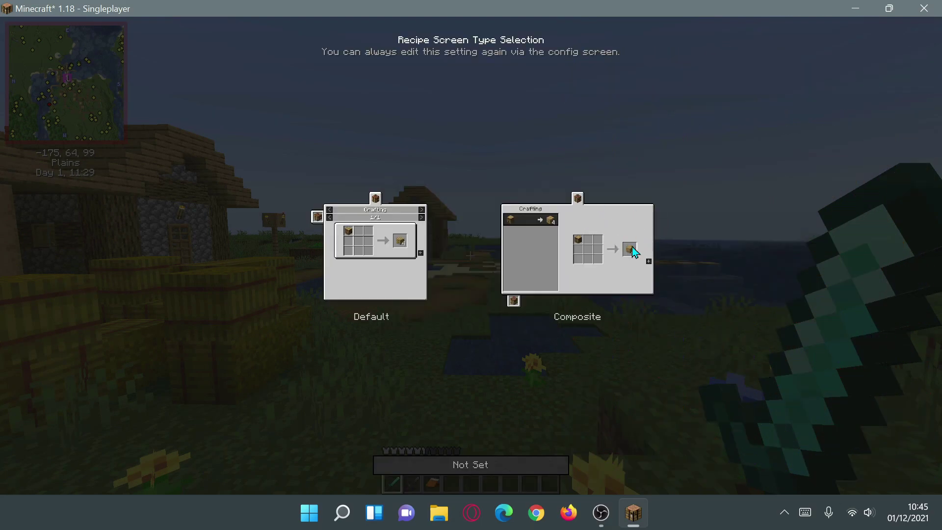
left_click(570, 270)
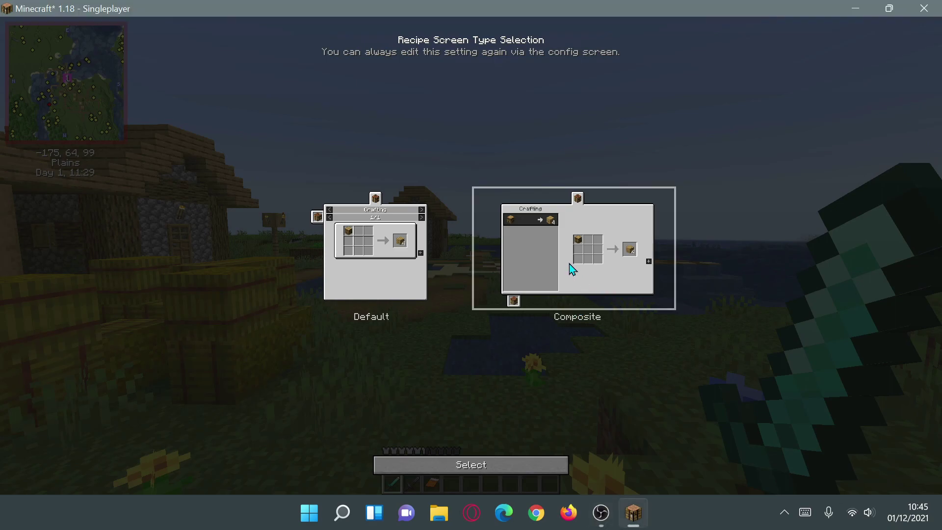
left_click(470, 466)
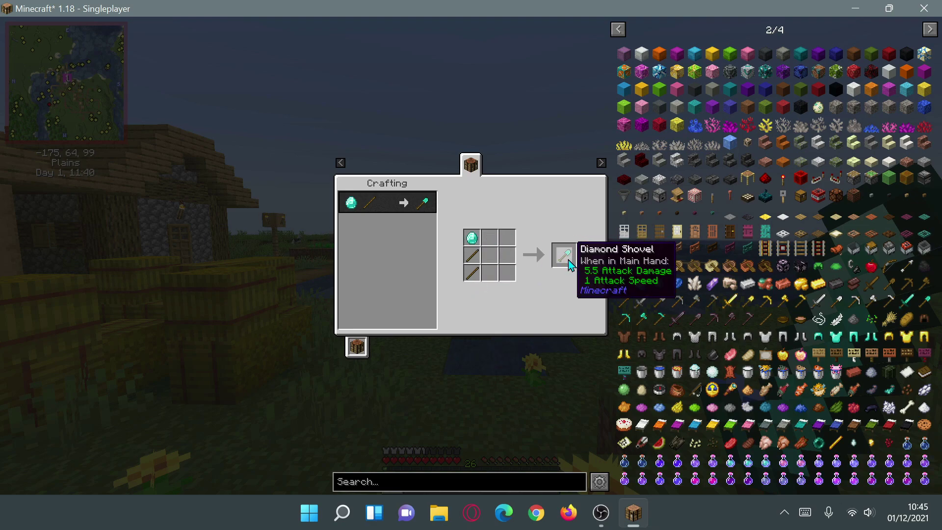
left_click(764, 266)
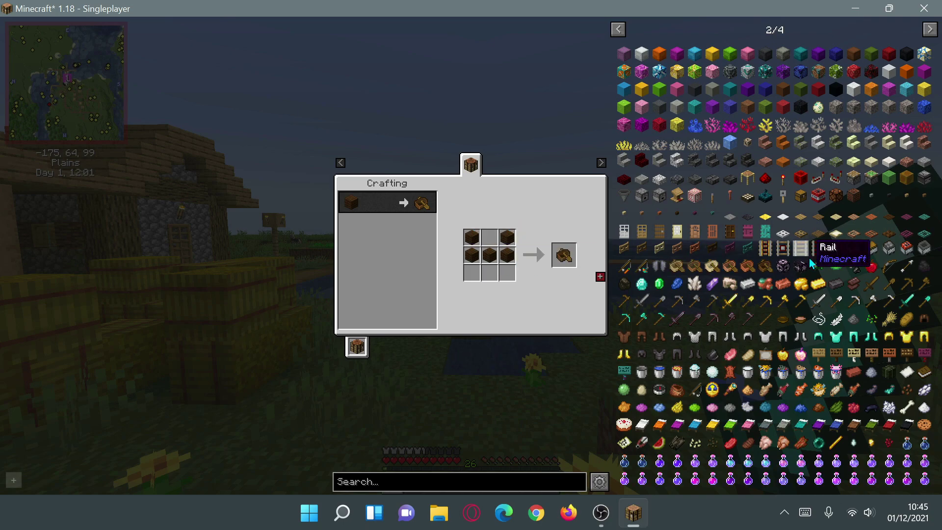
left_click(931, 31)
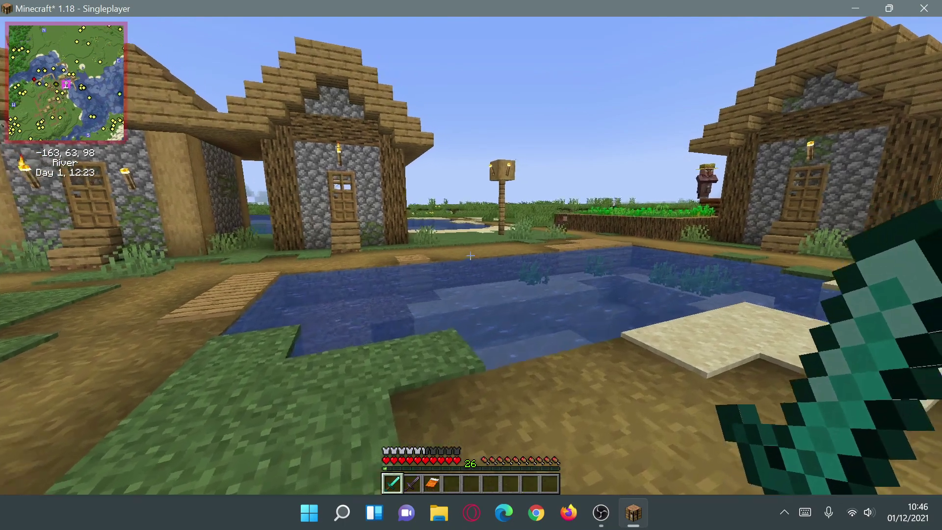
Walk past the hay bales and the lamp post to the sugar cane beside the wooden path, about -183, 63, 83
key("w")
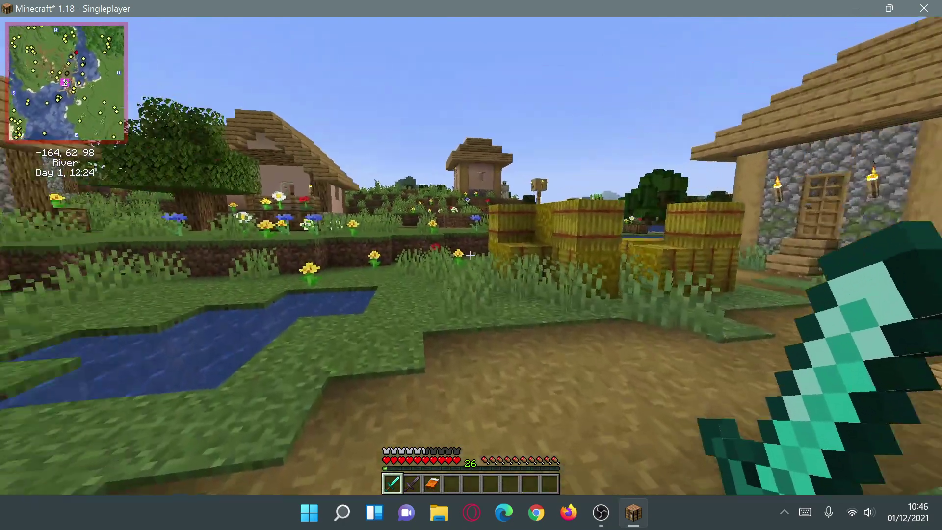
key("w")
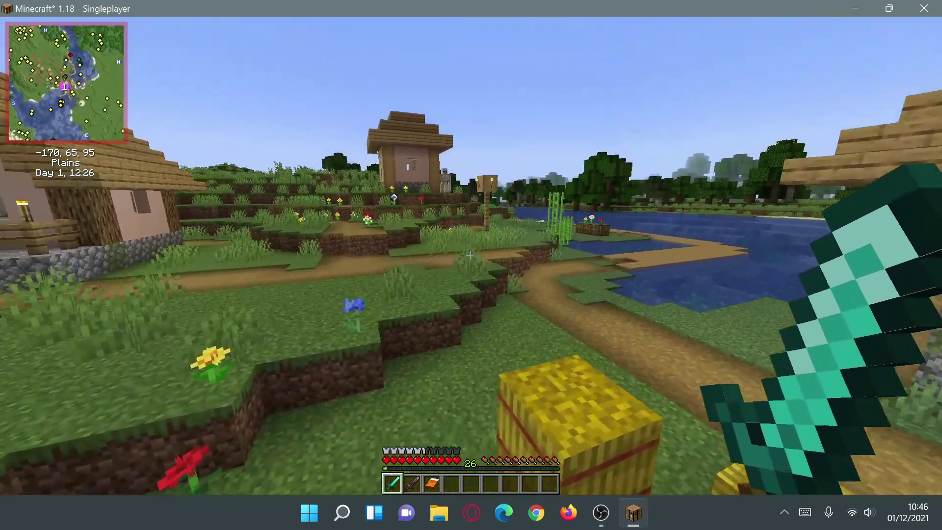
key("w")
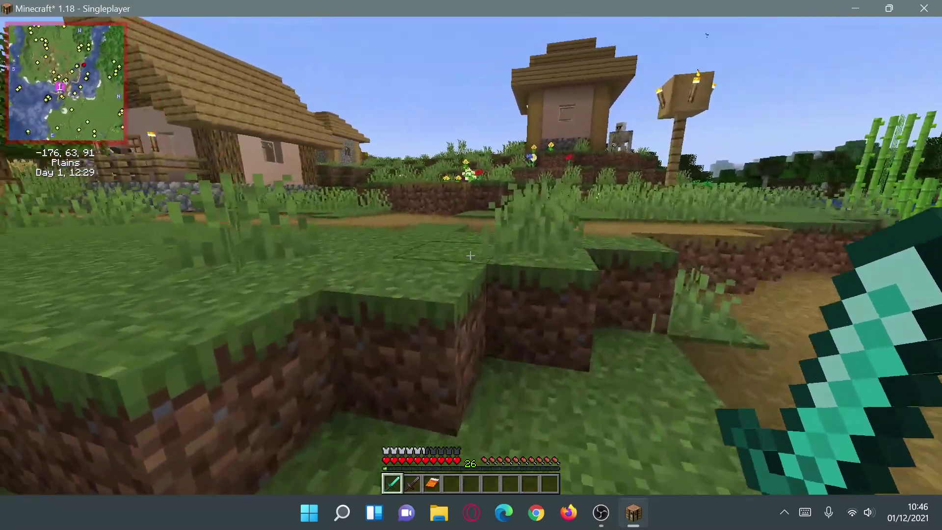
key("w")
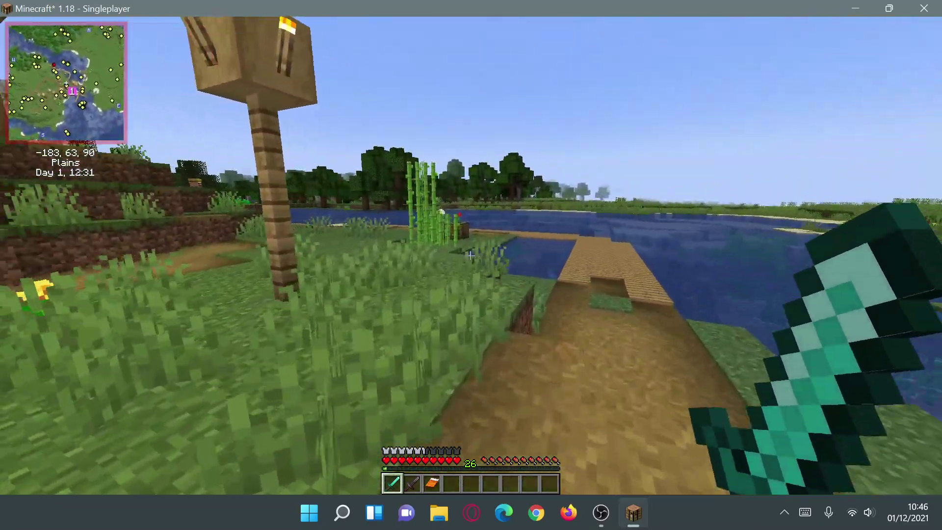
Open the installed mods list, look through the Roughly Enough Items configuration, and leave it without saving
key("Escape")
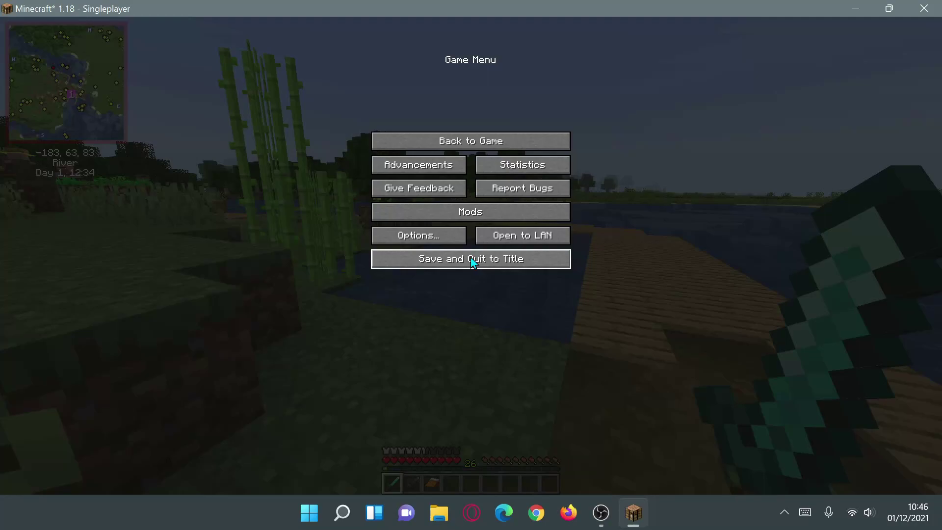
left_click(481, 214)
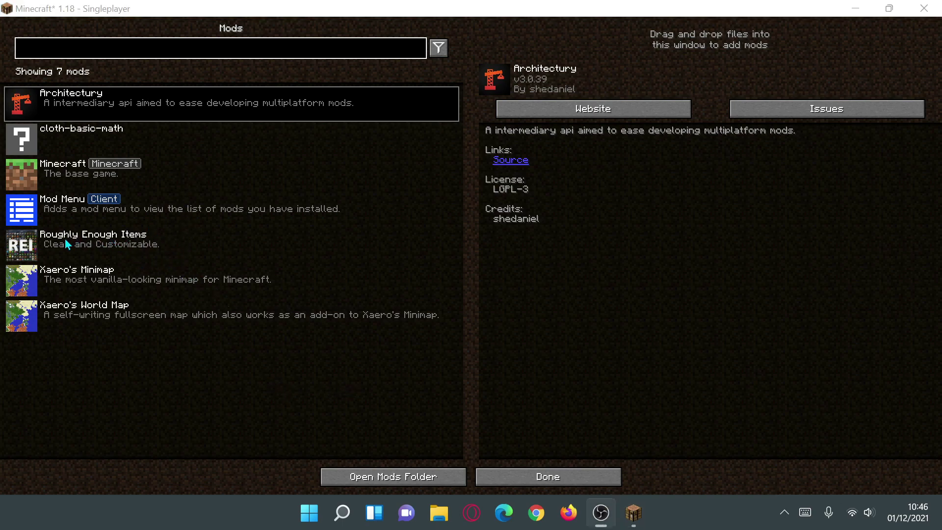
left_click(86, 244)
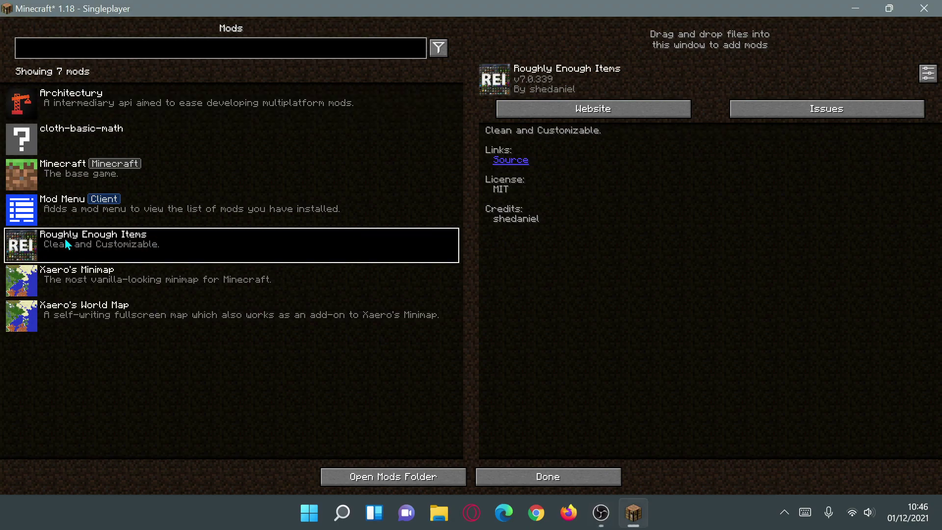
left_click(928, 73)
scroll(723, 211, "down", 5)
scroll(722, 218, "down", 4)
scroll(708, 252, "up", 10)
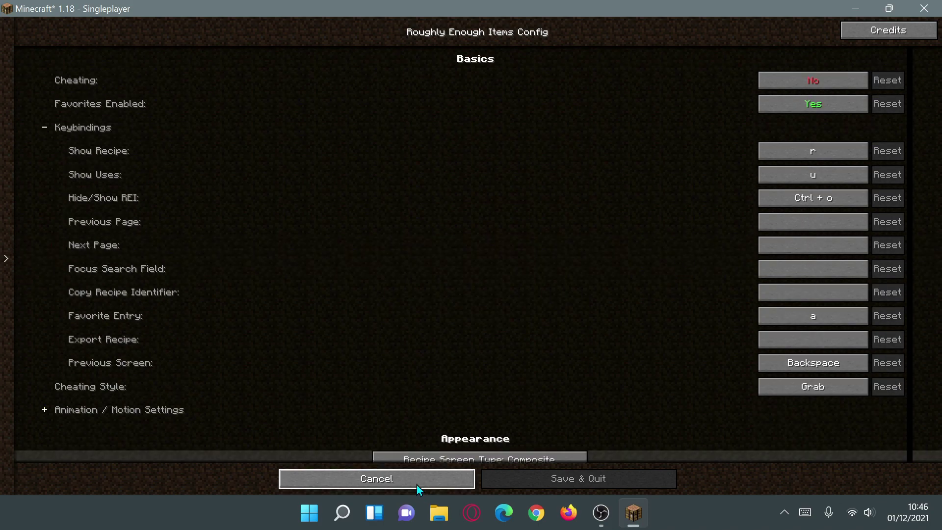
left_click(417, 484)
View the settings screen of Xaero's Minimap from the mods list and return to the list
left_click(130, 277)
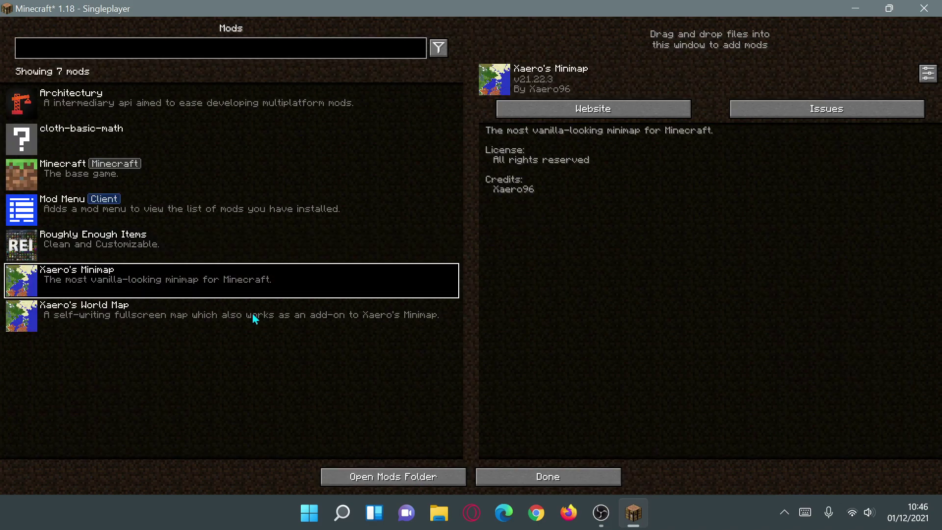
left_click(928, 74)
left_click(471, 272)
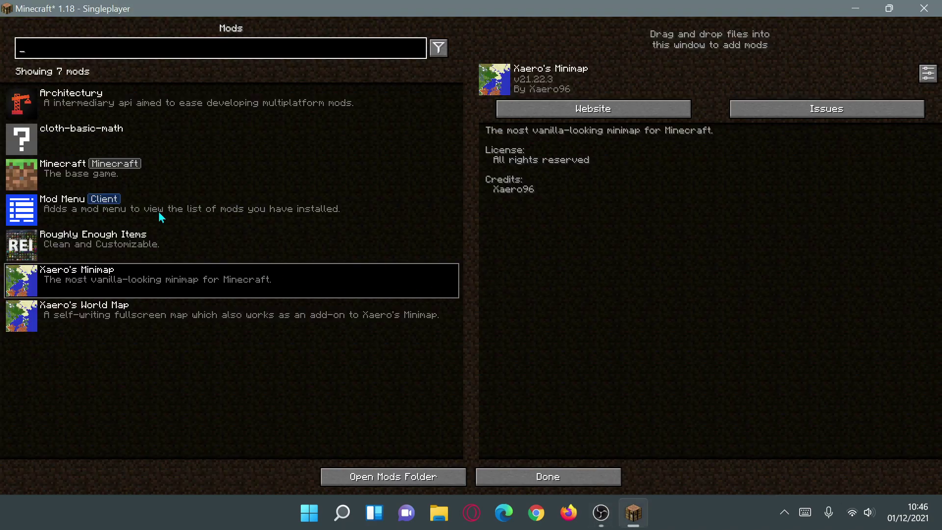
Set the Libraries option to Shown in Mod Menu's options and look through the expanded mods list
left_click(56, 206)
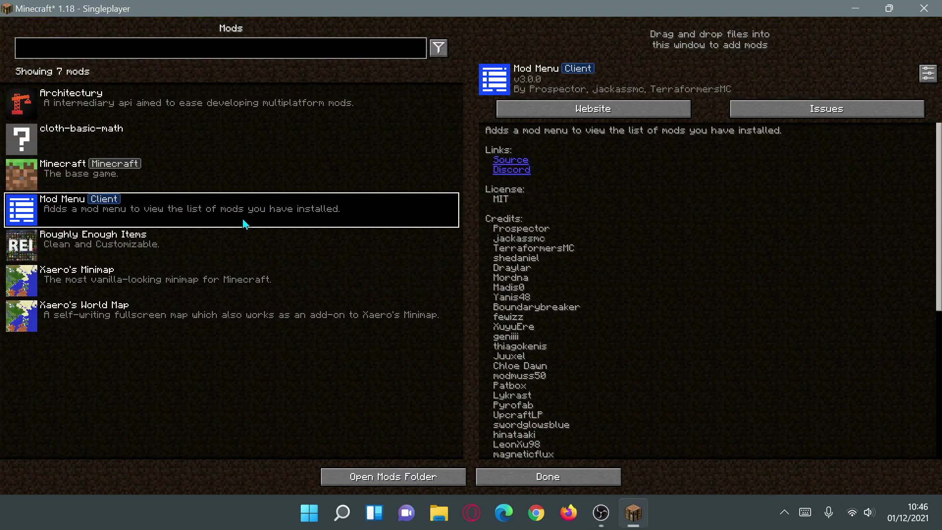
left_click(928, 74)
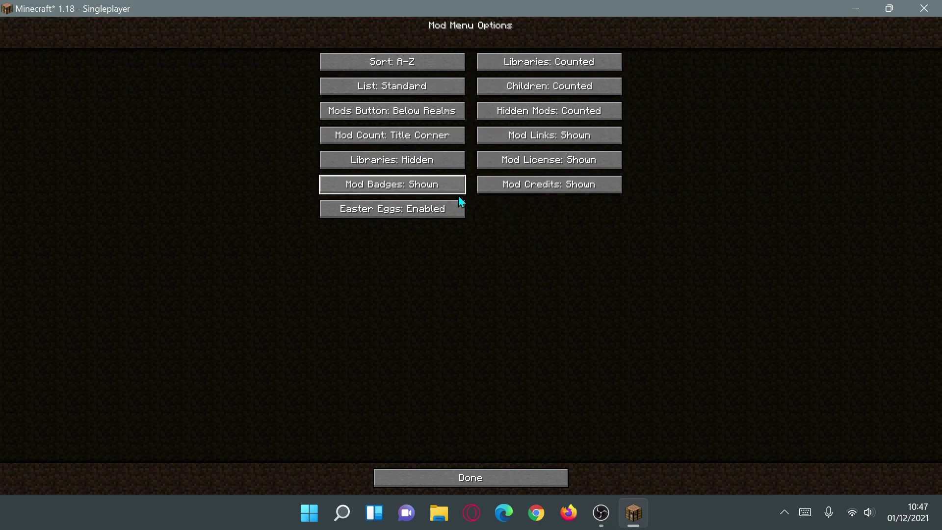
left_click(417, 165)
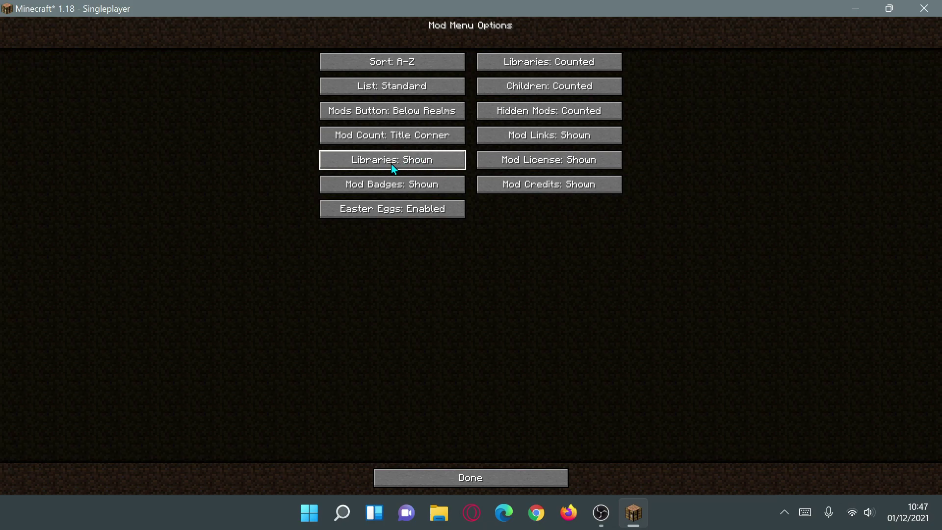
left_click(467, 480)
scroll(225, 305, "down", 1)
scroll(228, 319, "up", 1)
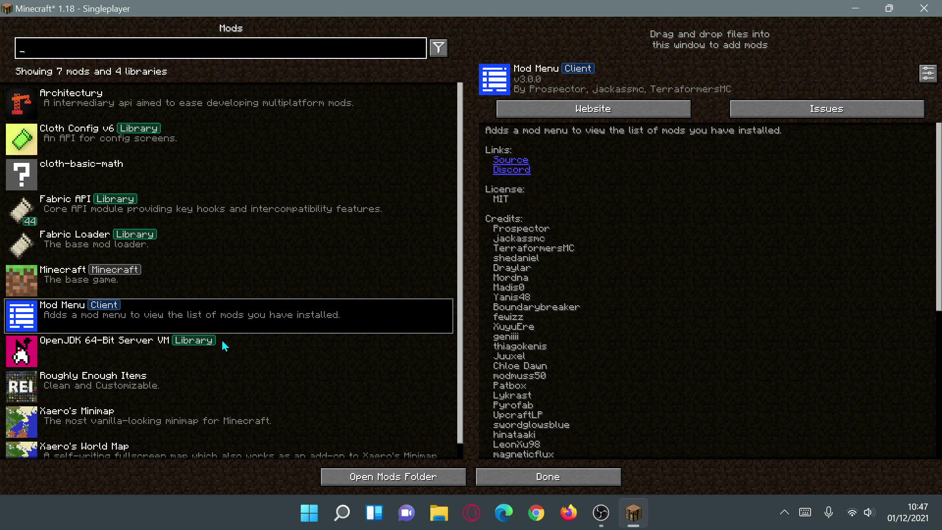
scroll(230, 349, "down", 1)
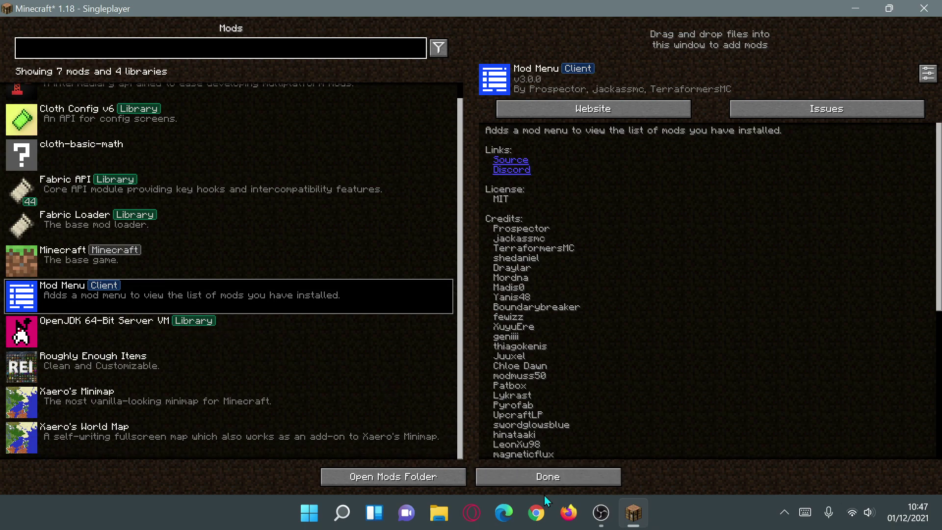
Leave the mods list, resume the game and walk along the wooden path to the flower planter, about -190, 63, 72
left_click(529, 478)
left_click(493, 141)
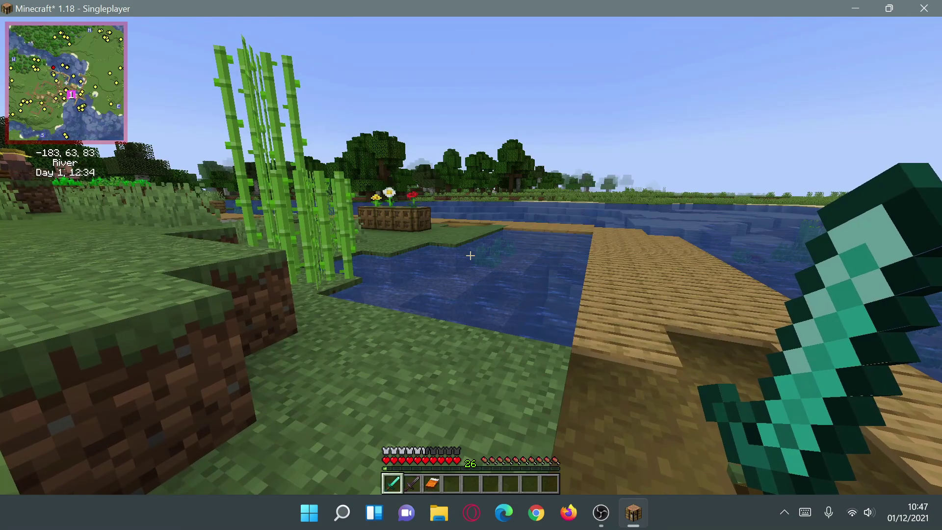
key("w")
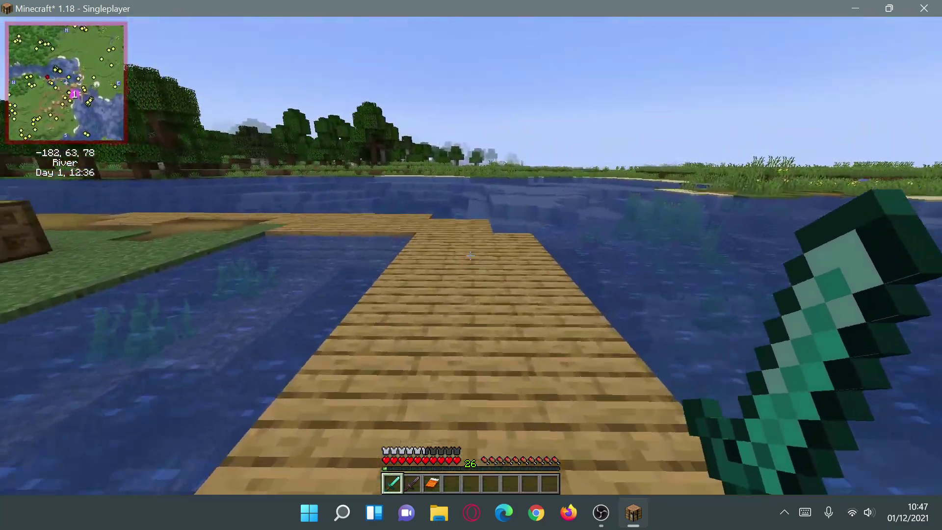
key("w")
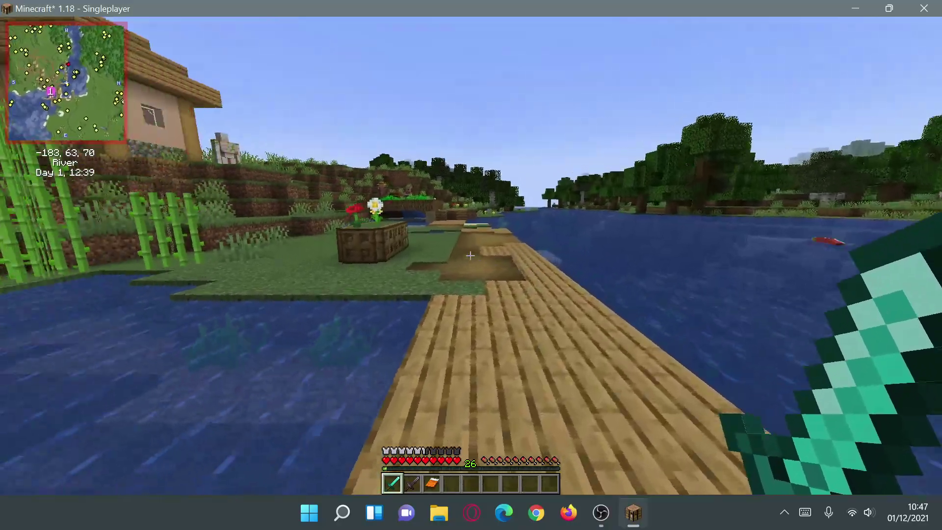
key("w")
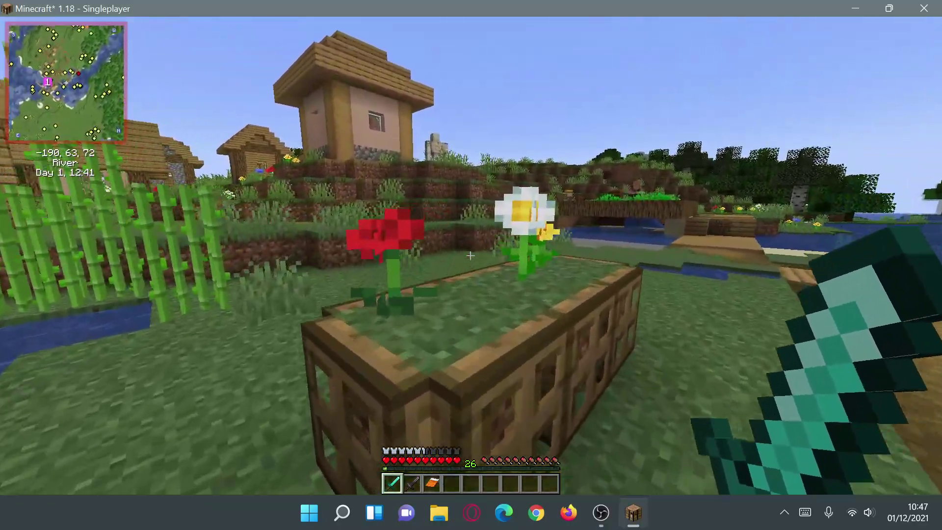
Walk from the planter up past the tall pink-walled house onto the grassy slope facing the village houses, about -202, 67, 99
key("w")
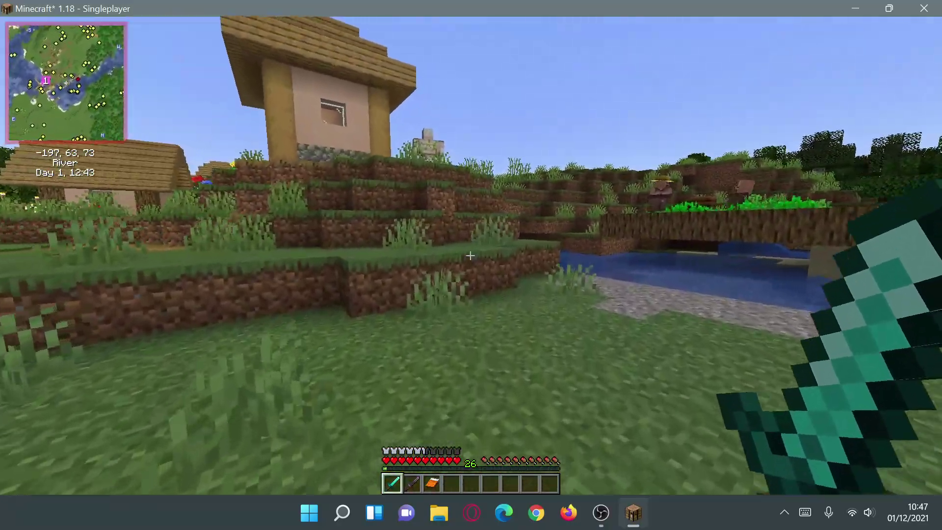
key("w")
key("w")
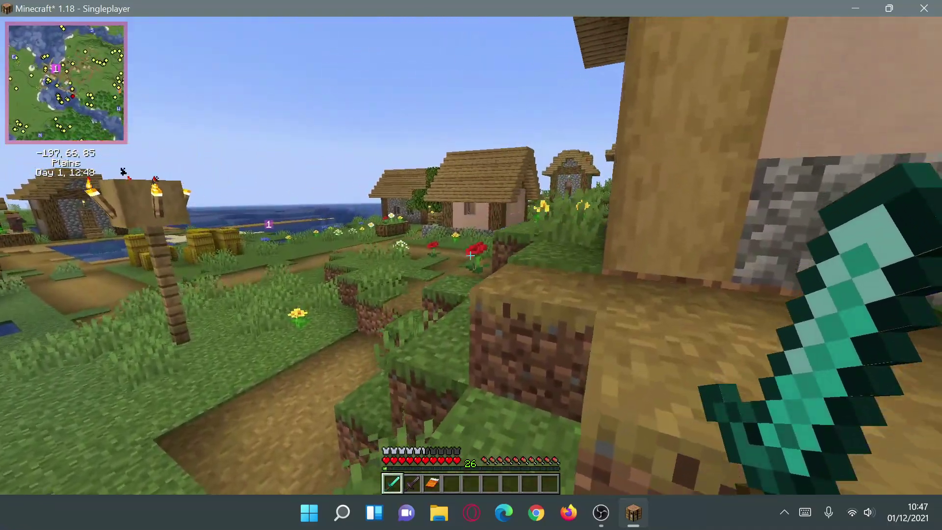
key("w")
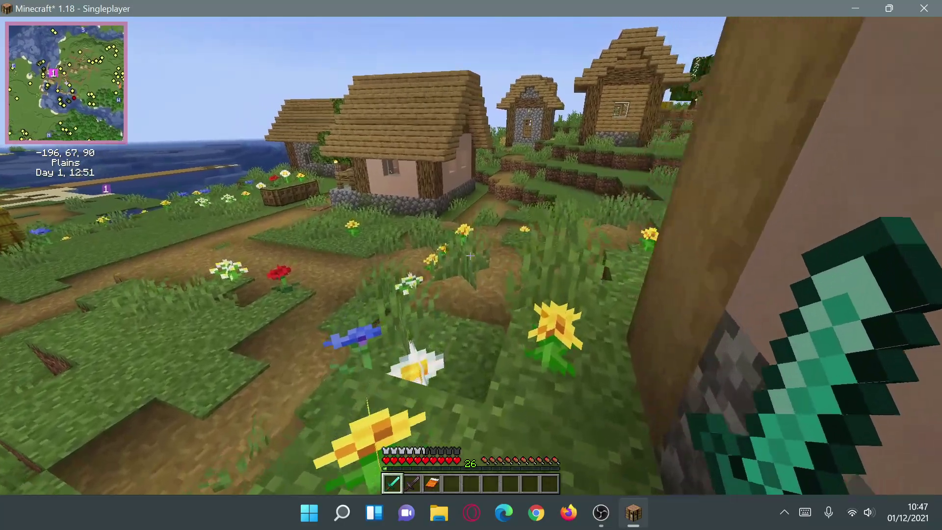
key("w")
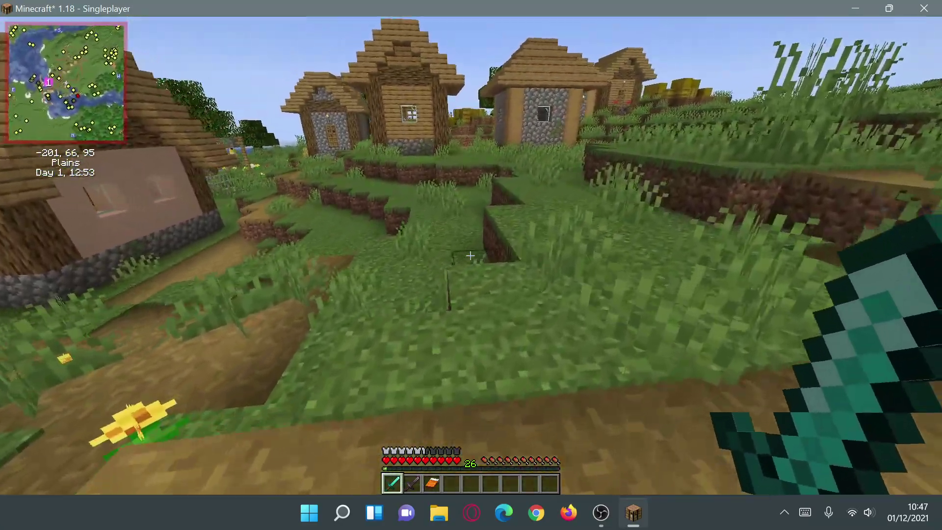
key("w")
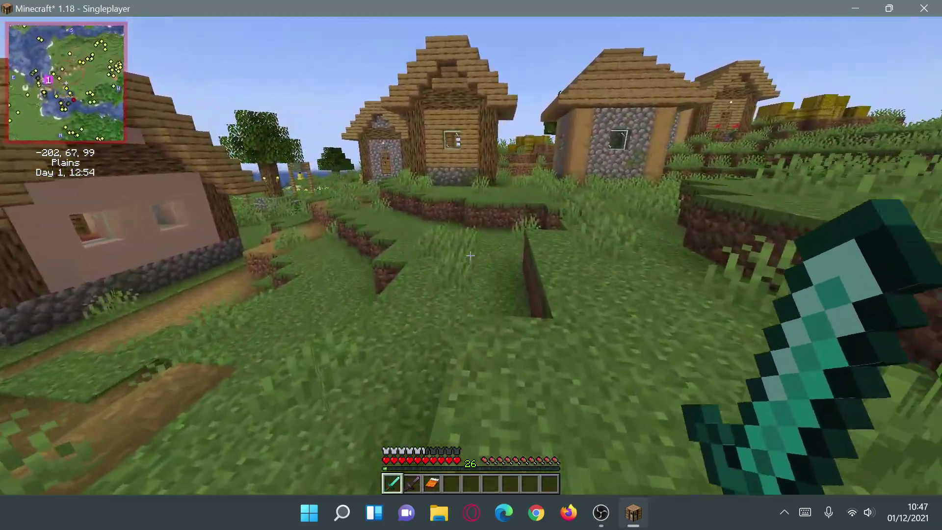
Walk down the village path past the flower planters and under the tree to the hanging bell
key("w")
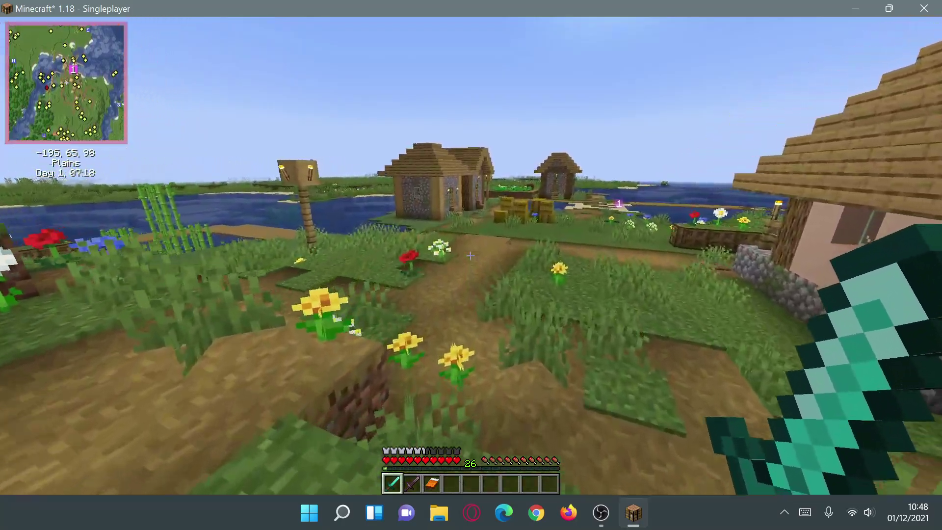
key("w")
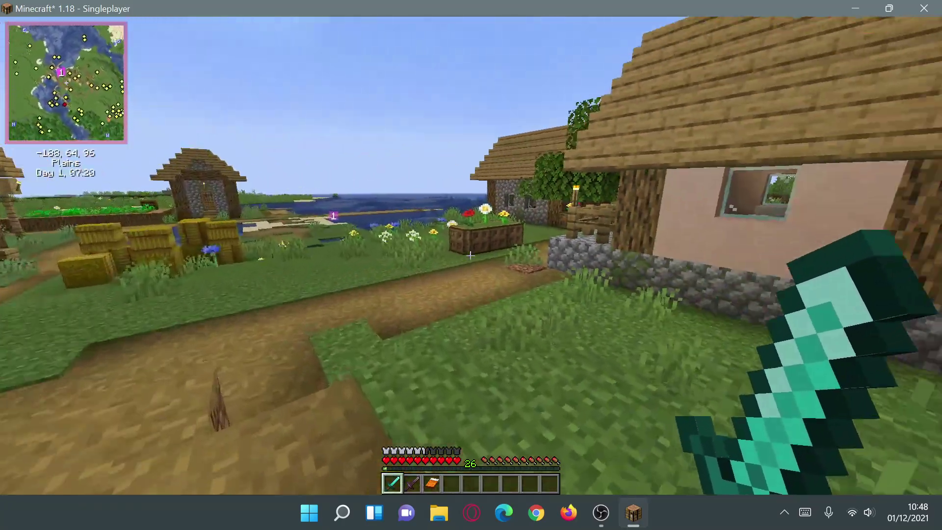
key("w")
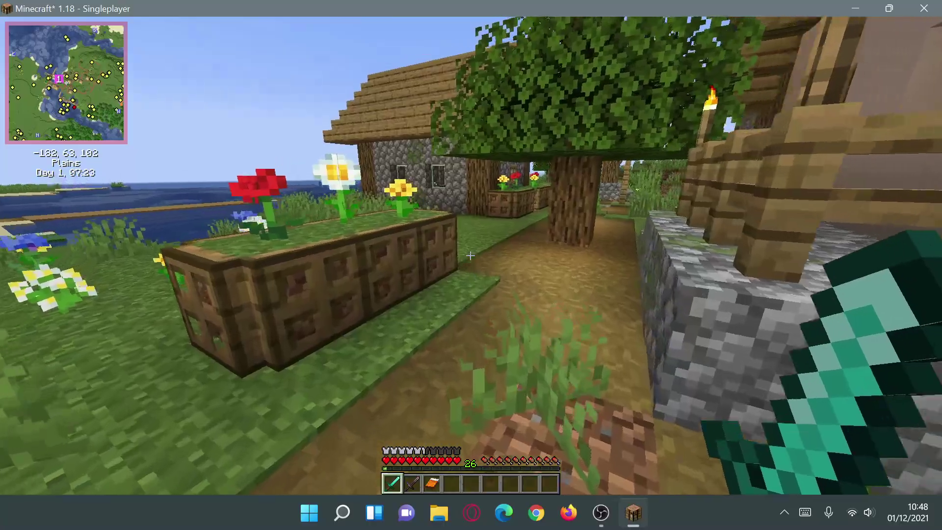
key("w")
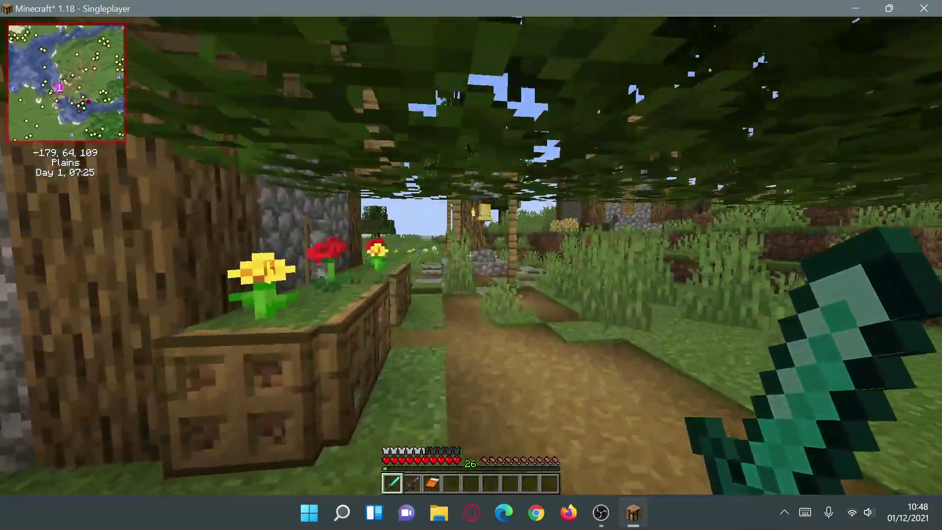
key("w")
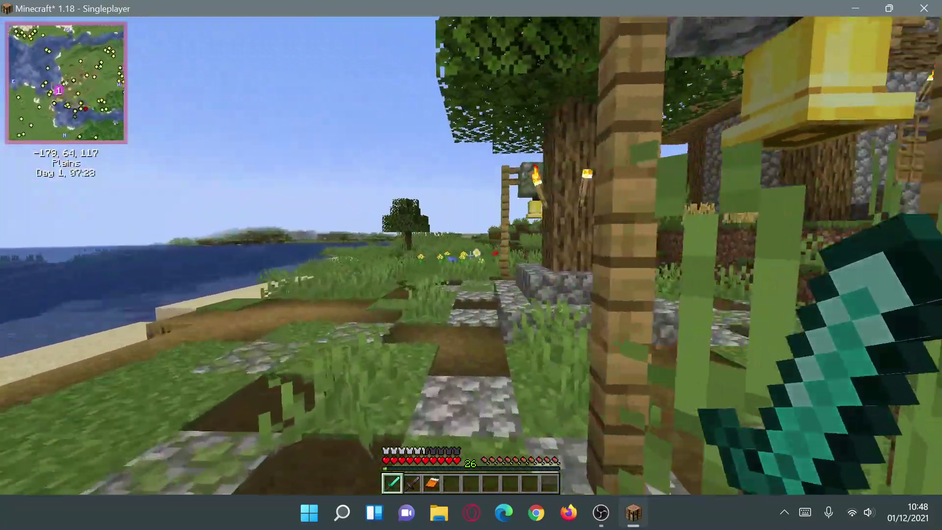
Climb from the bell between the houses and cross the grass to the dirt path near the river, about -215, 69, 103
key("w")
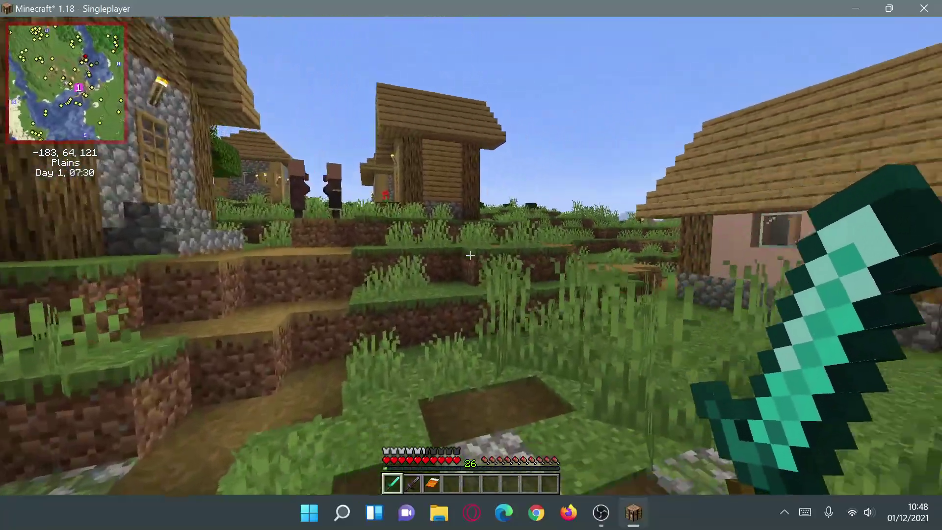
key("w")
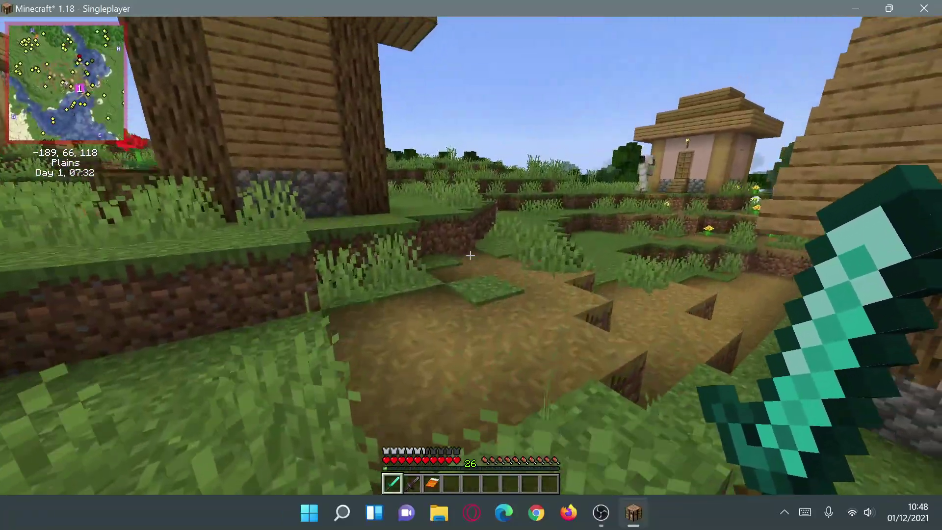
key("w")
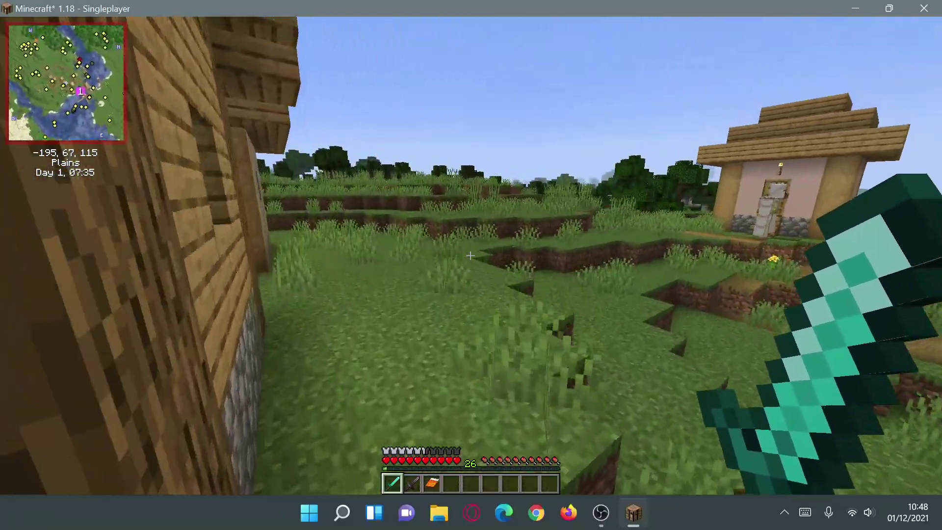
key("w")
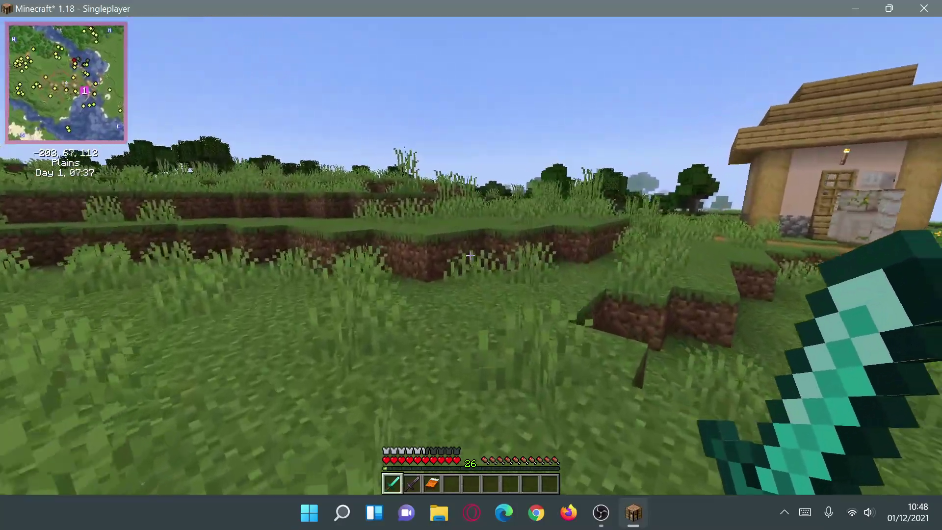
key("w")
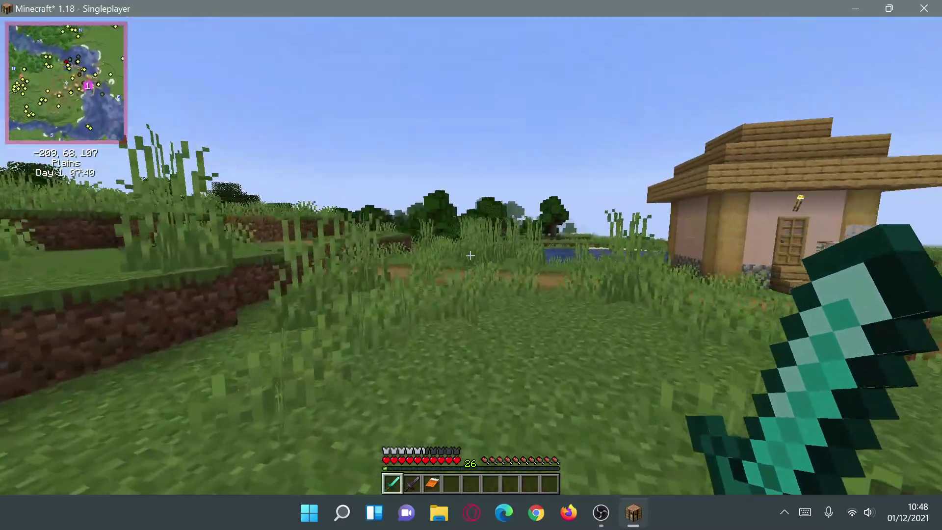
key("w")
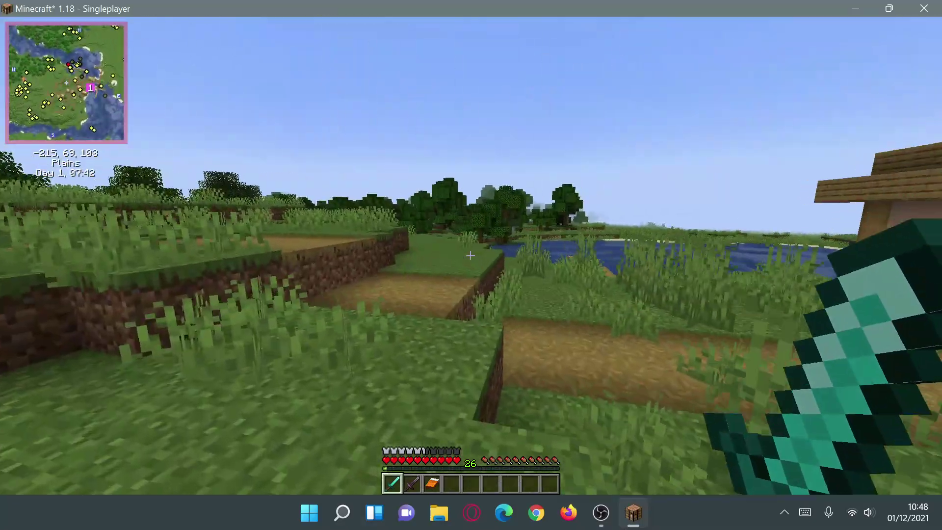
key("w")
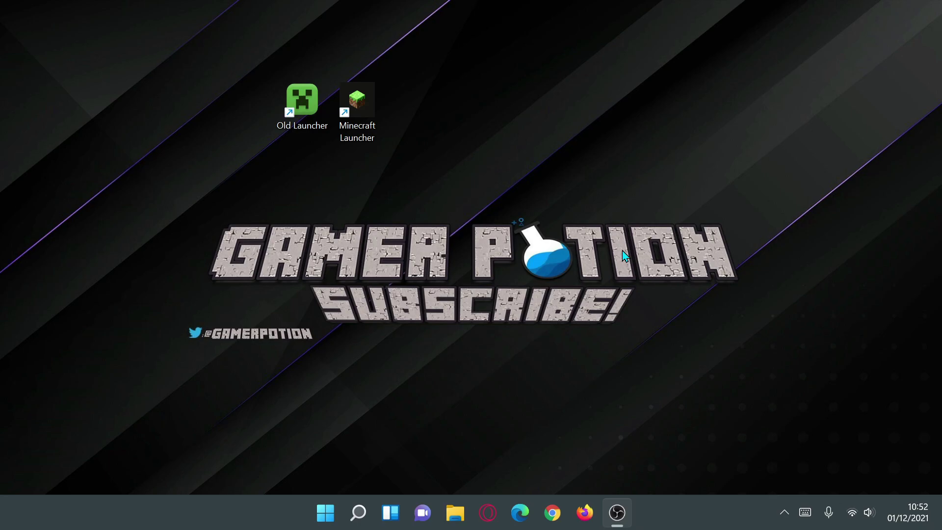
Switch to the Opera GX browser, search Google for adoptium and open the adoptium.net website
left_click(488, 512)
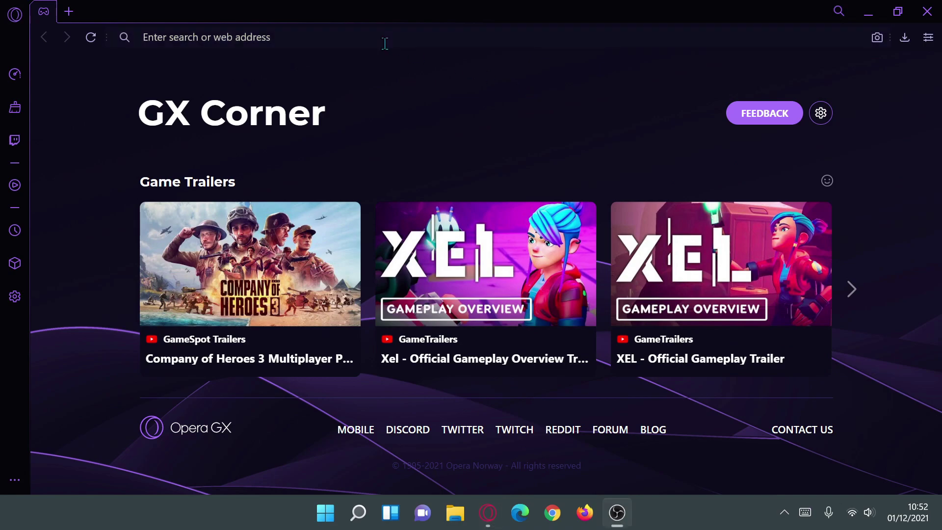
type("ad")
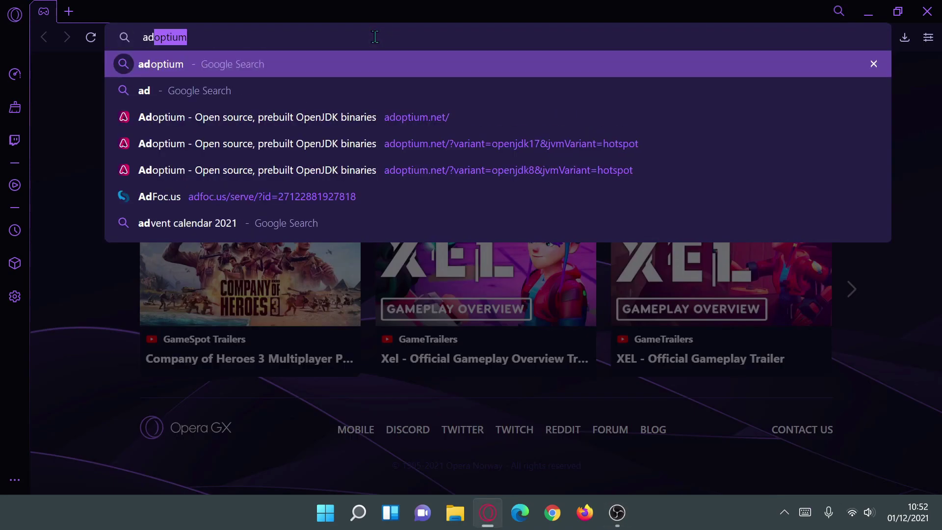
key("Return")
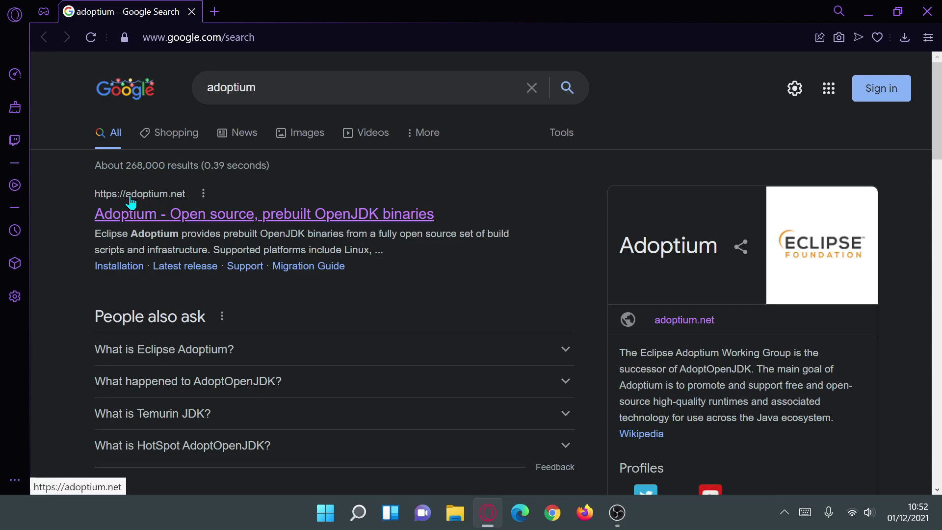
left_click(216, 220)
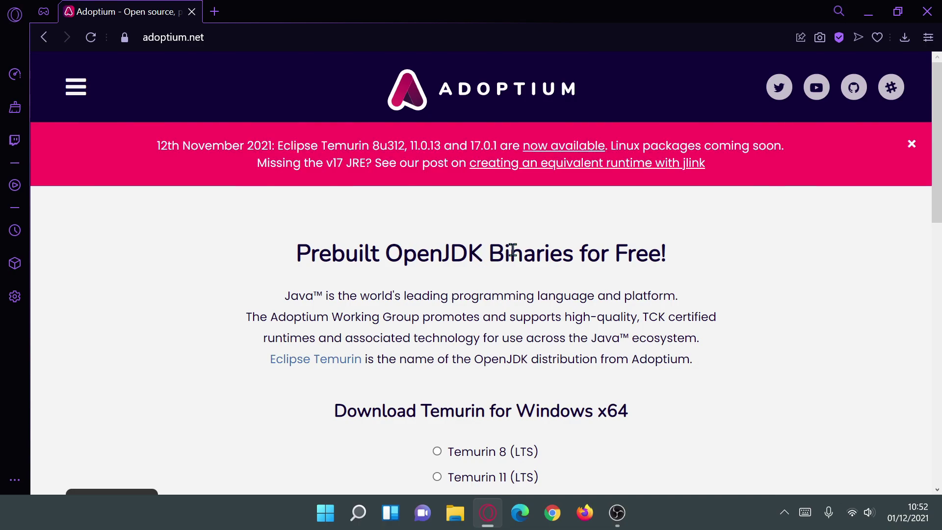
Download the latest Temurin 17 (LTS) release for Windows x64 and save OpenJDK17U-jdk_x64_windows_hotspot_17.0.1_12.msi to the desktop
scroll(633, 250, "down", 3)
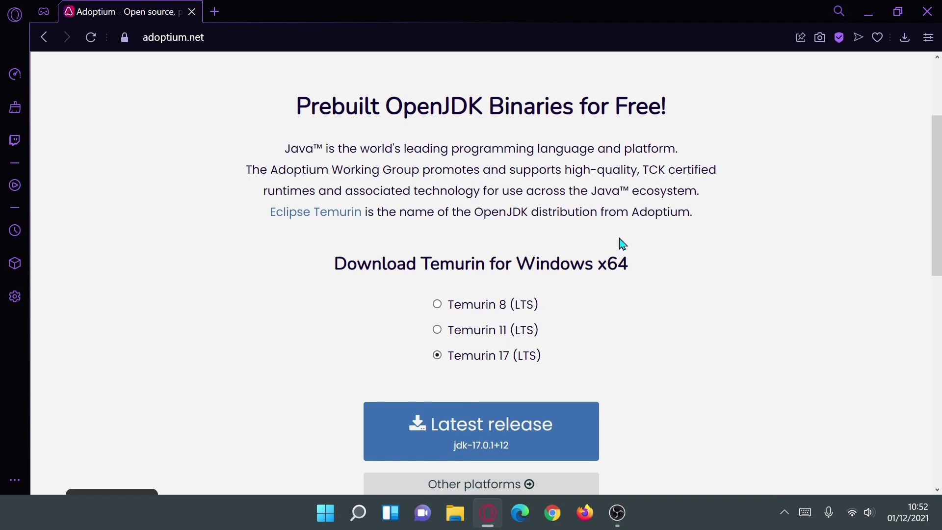
scroll(618, 279, "down", 3)
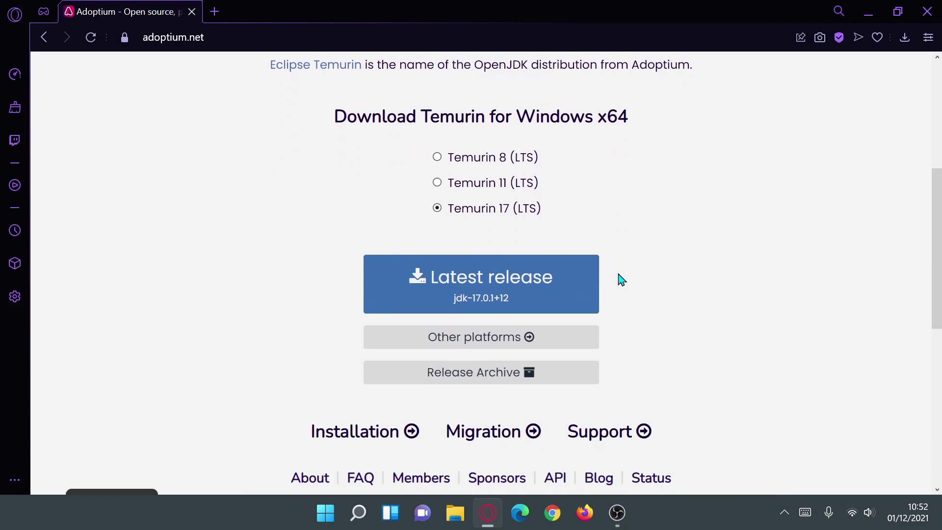
scroll(609, 235, "down", 2)
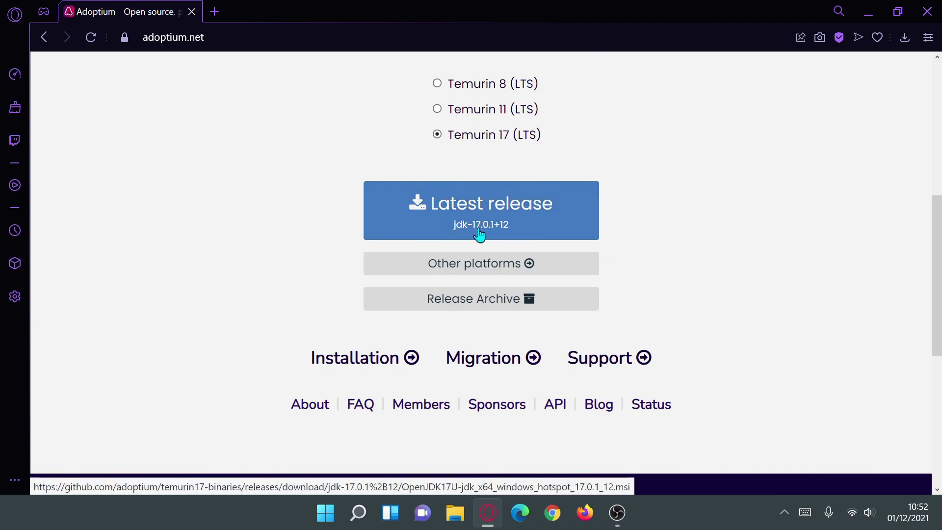
scroll(511, 243, "up", 2)
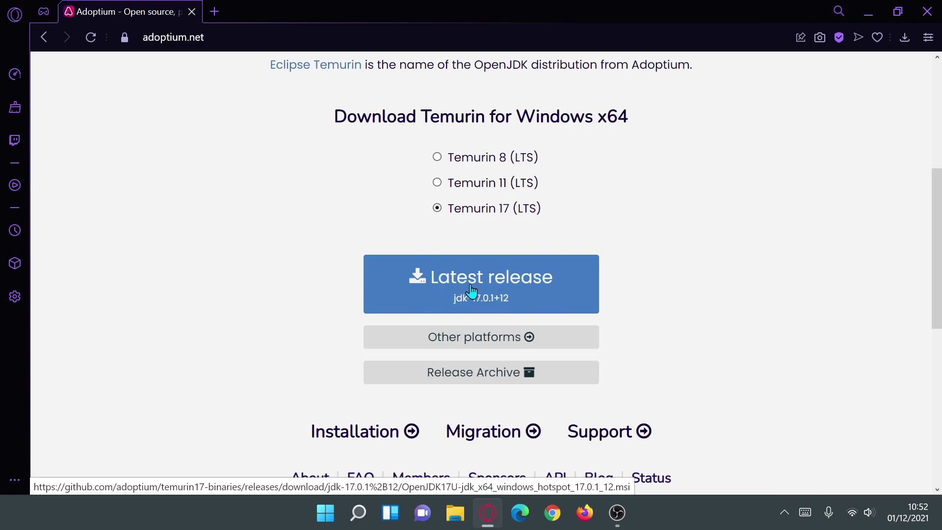
left_click(496, 287)
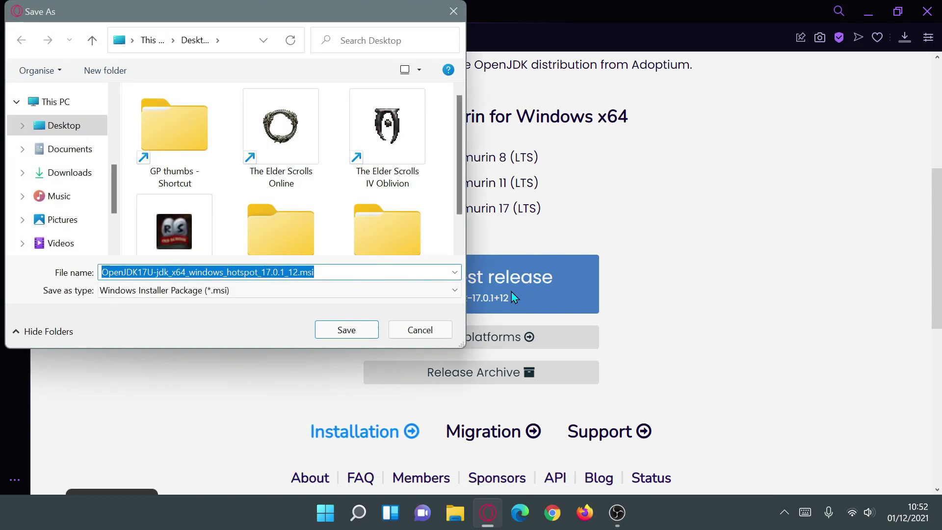
left_click(352, 330)
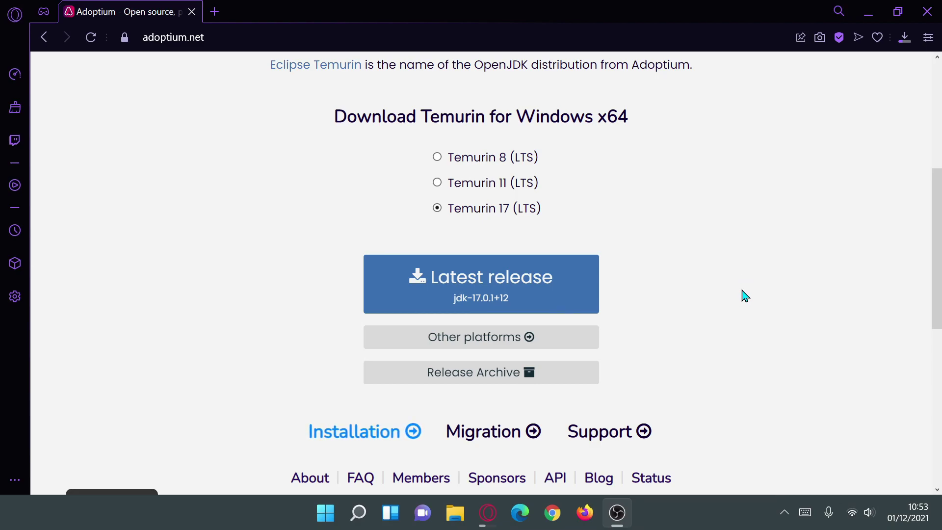
Open the Fabric website, fabricmc.net, in a new browser tab
left_click(215, 12)
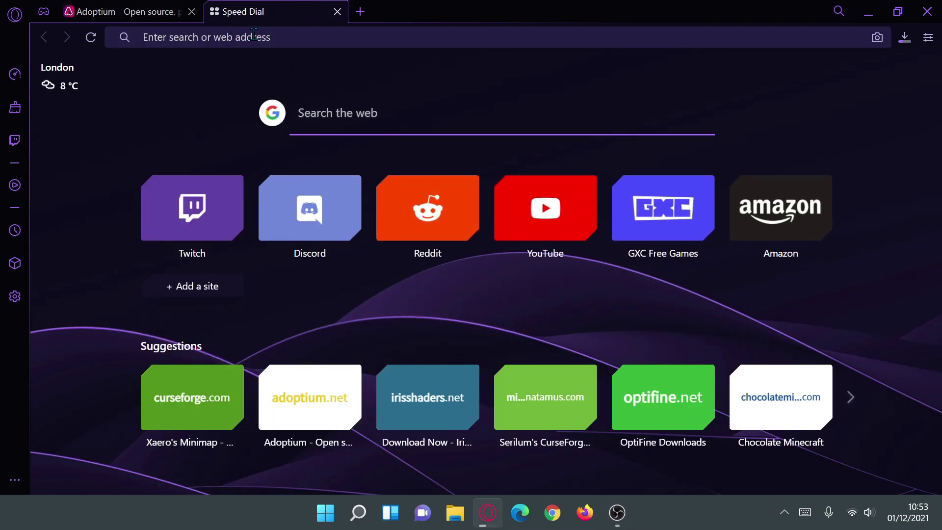
type("fab")
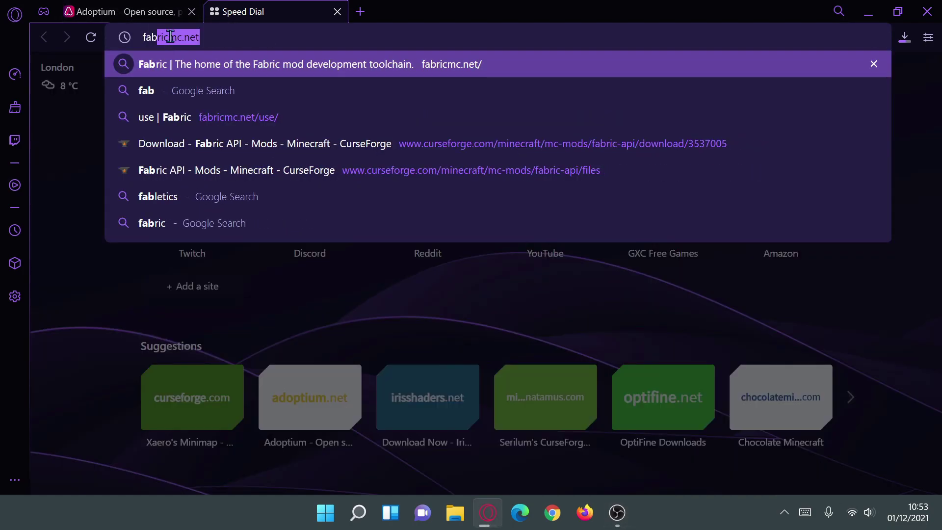
type("ricmc.n")
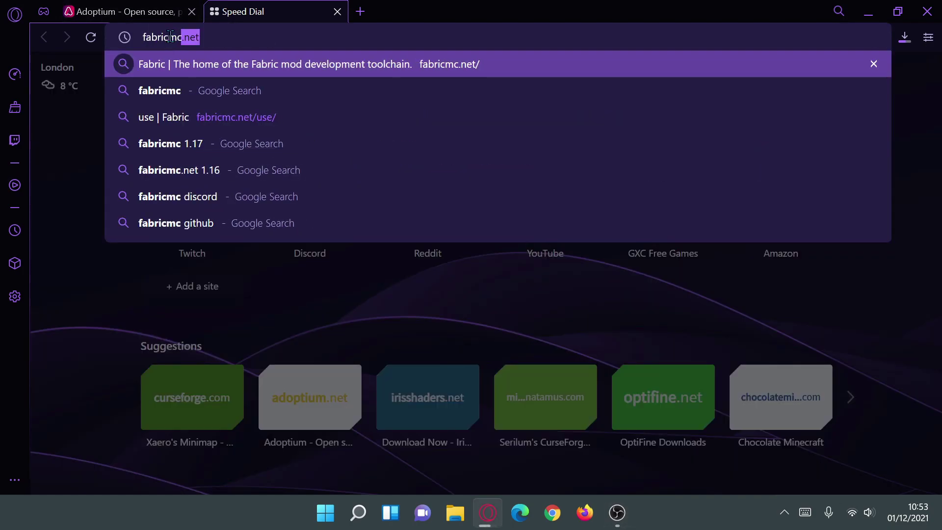
type("et")
key("Return")
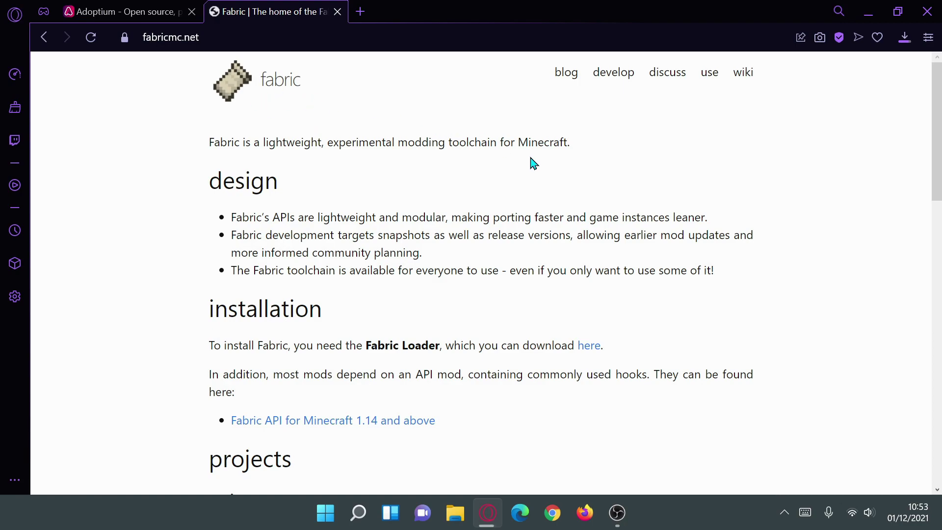
Download the Universal/.JAR Fabric installer from the site's use page and save fabric-installer-0.10.1.jar to the desktop
left_click(711, 80)
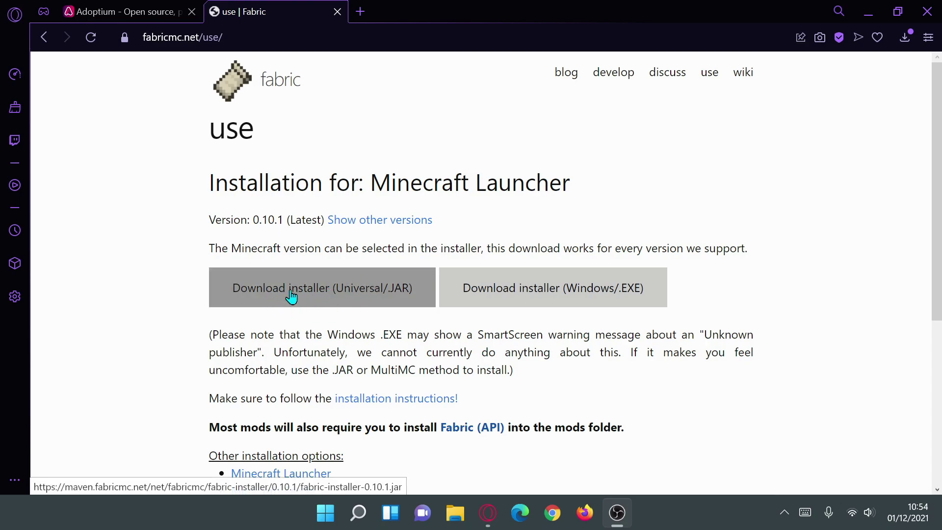
left_click(339, 301)
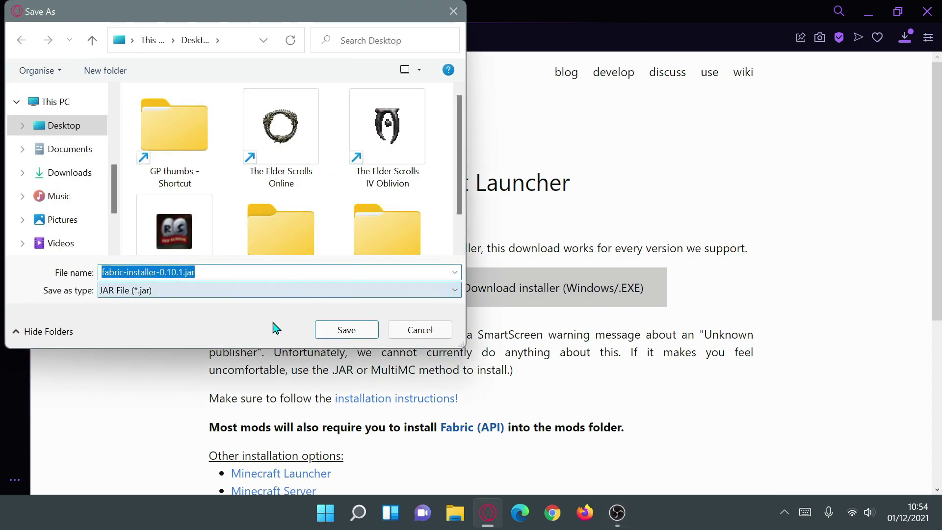
left_click(343, 330)
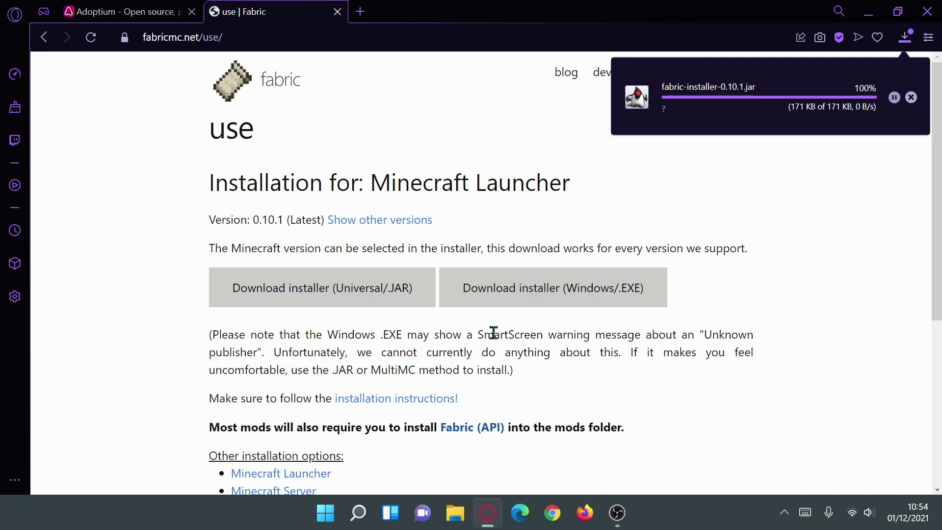
Follow the Fabric (API) link to its CurseForge project and open the project's list of files
scroll(565, 311, "down", 1)
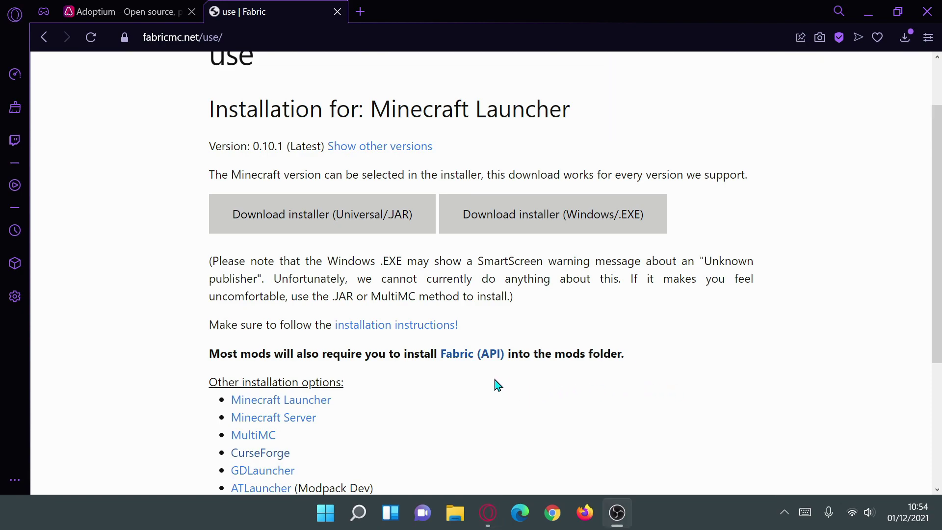
left_click(472, 361)
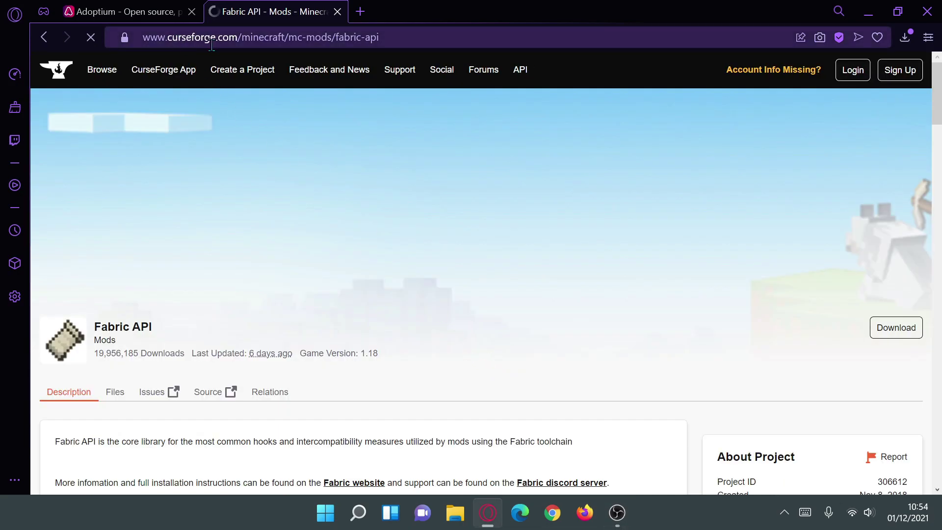
scroll(343, 248, "down", 1)
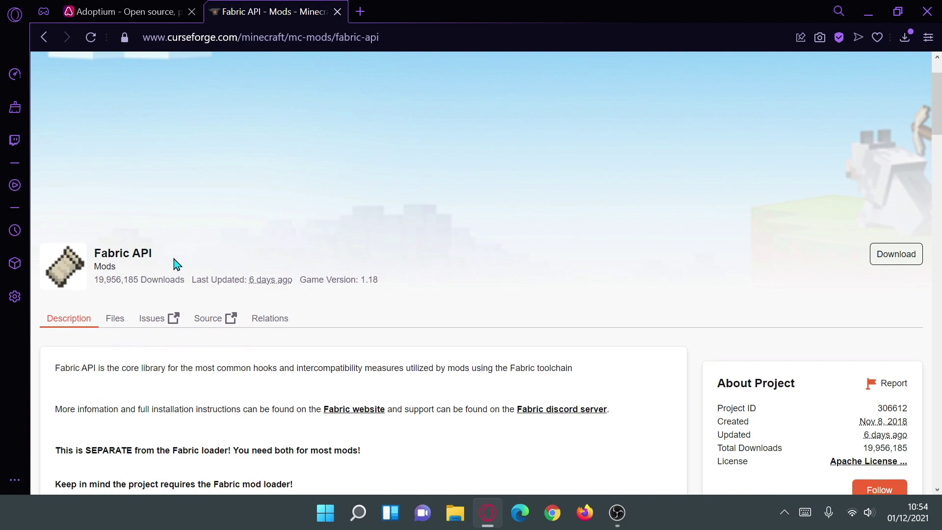
scroll(199, 271, "down", 1)
left_click(119, 249)
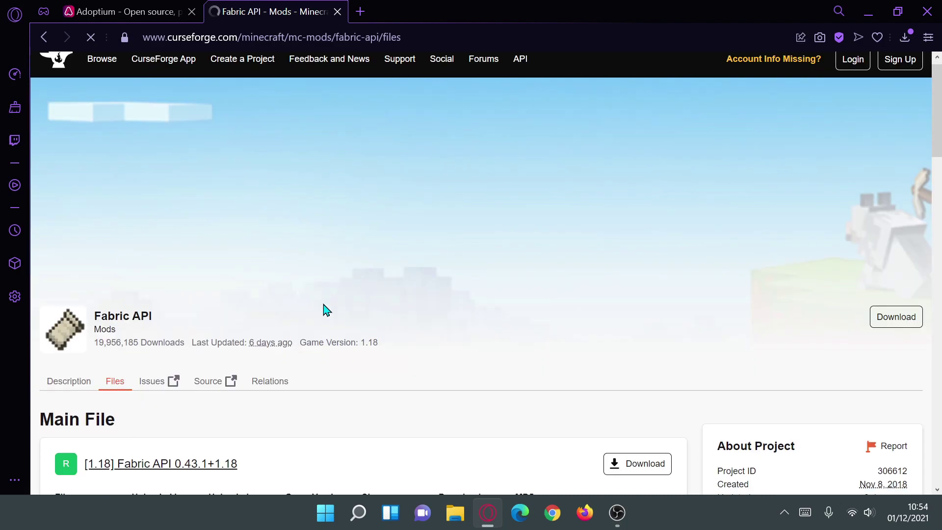
Download the main file, [1.18] Fabric API 0.43.1+1.18, and save fabric-api-0.43.1+1.18.jar to the desktop
scroll(324, 310, "down", 4)
scroll(309, 301, "up", 1)
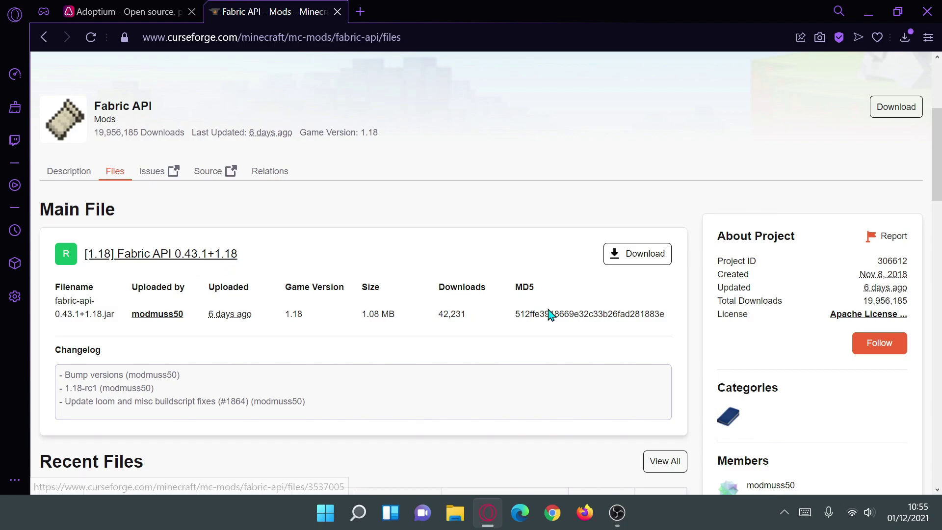
left_click(627, 254)
scroll(628, 284, "down", 1)
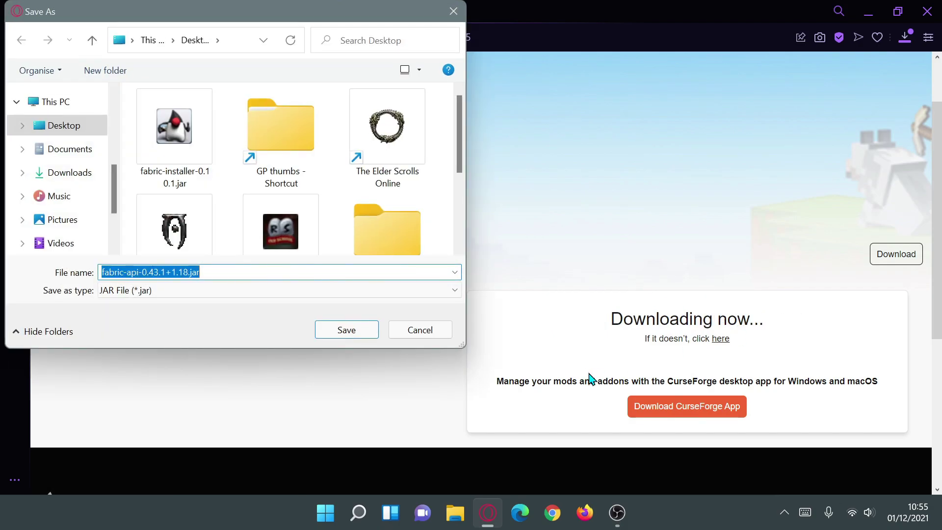
left_click(344, 332)
scroll(373, 348, "up", 2)
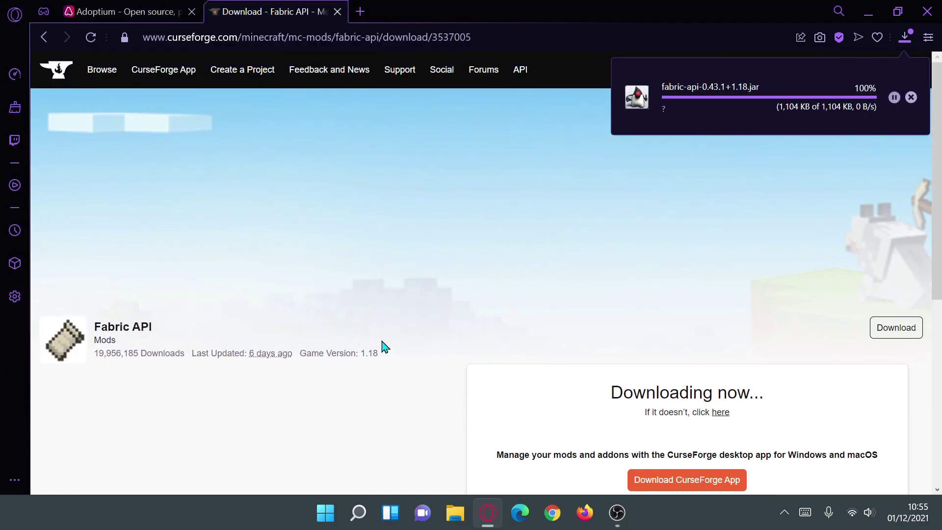
Browse CurseForge's games, open Minecraft and show its Mods category
left_click(96, 73)
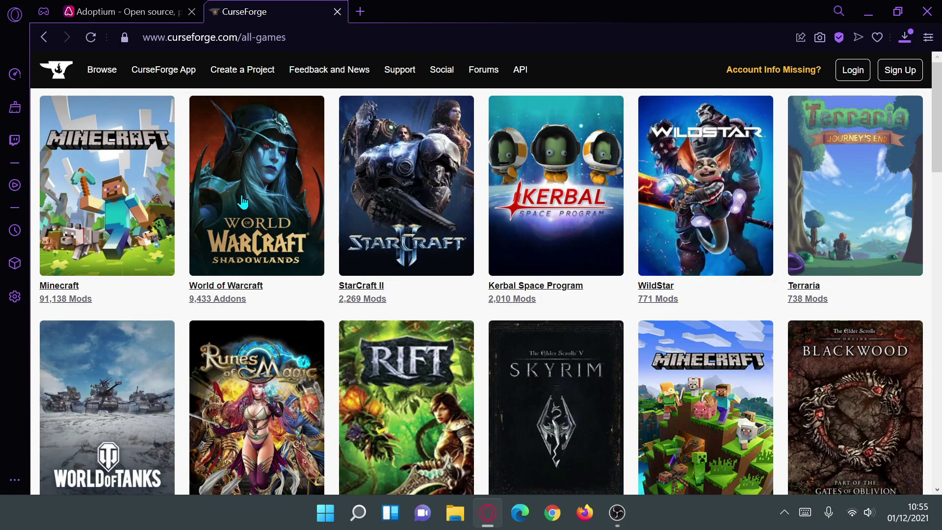
left_click(110, 220)
scroll(311, 255, "down", 3)
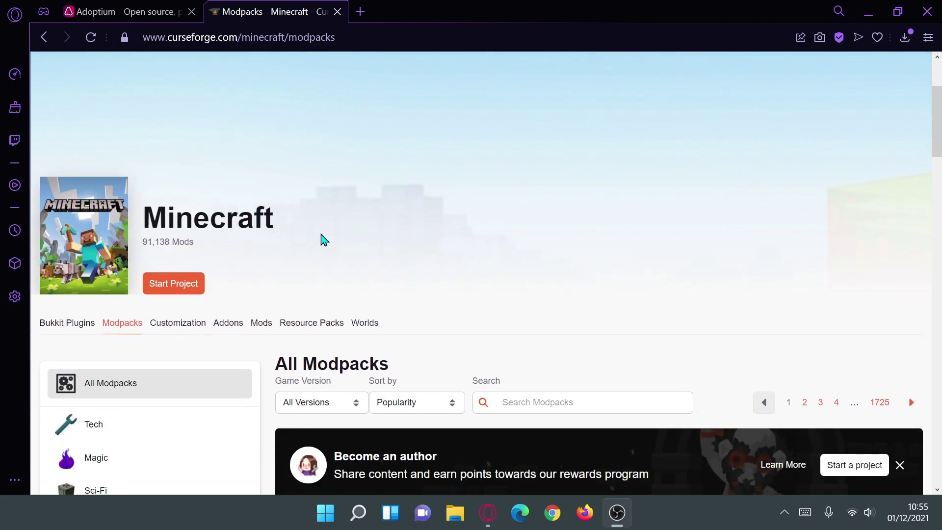
scroll(260, 325, "down", 1)
left_click(261, 255)
scroll(270, 249, "down", 3)
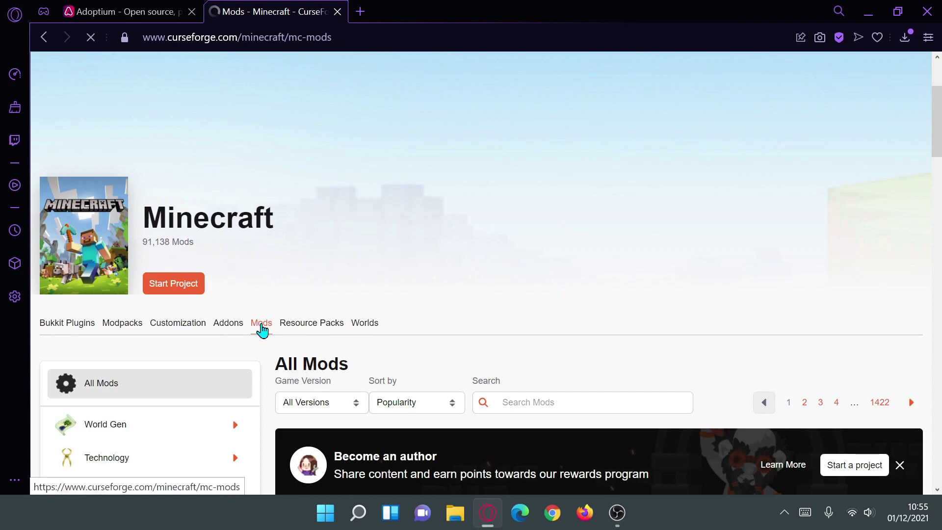
Filter the All Mods list to game version 1.18
scroll(551, 312, "down", 5)
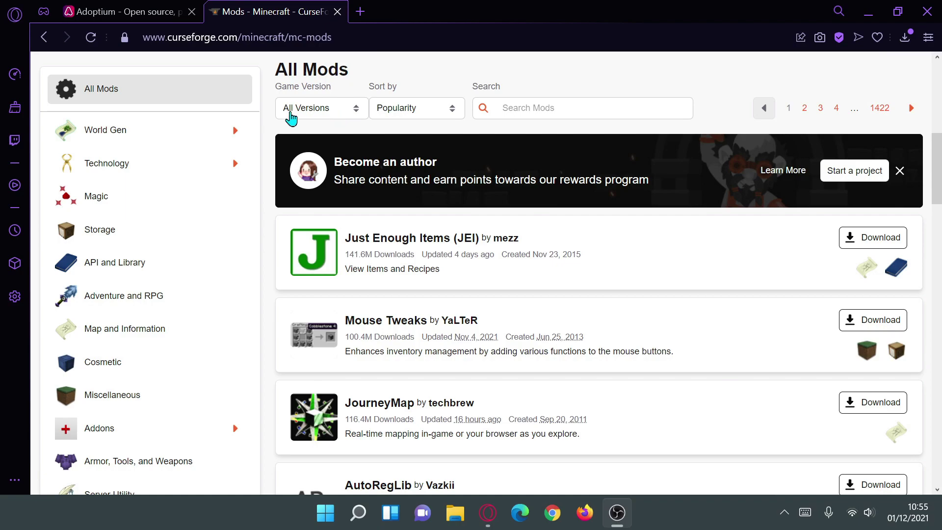
left_click(318, 109)
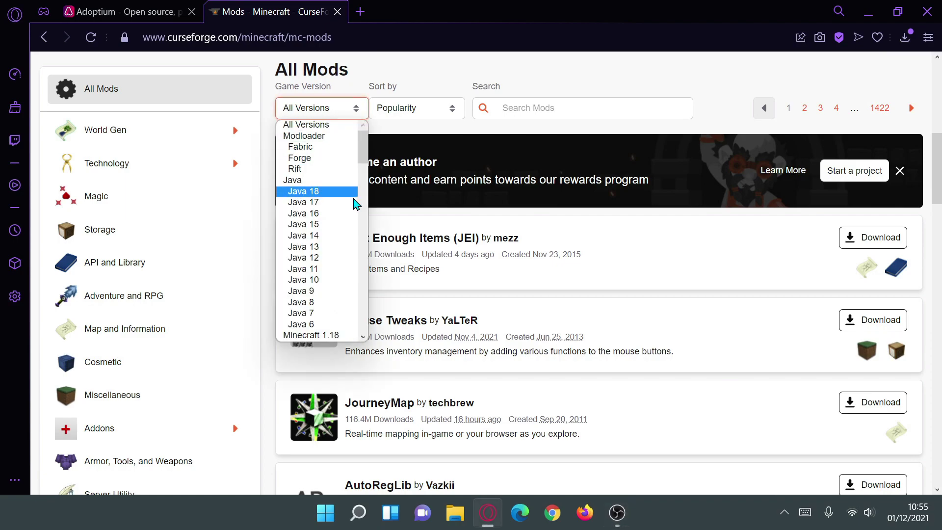
scroll(338, 199, "down", 6)
scroll(323, 196, "up", 6)
scroll(304, 206, "down", 3)
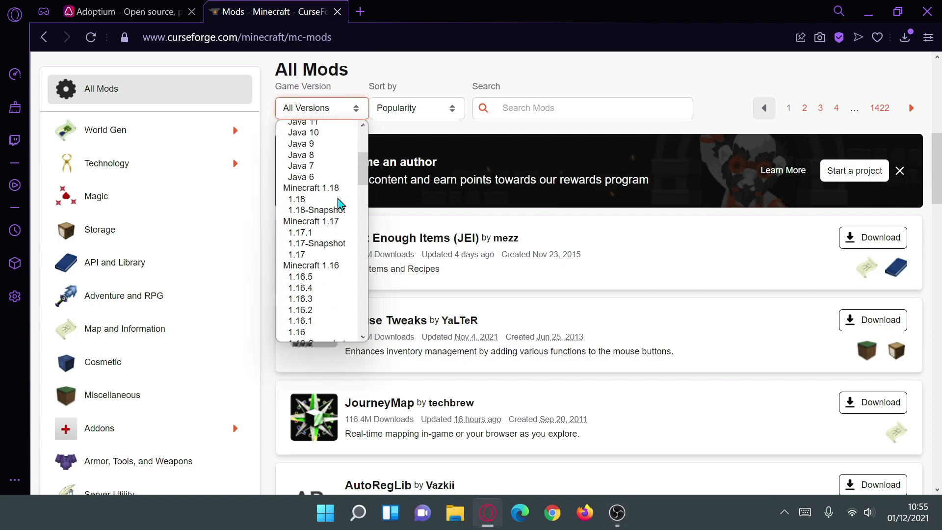
left_click(302, 200)
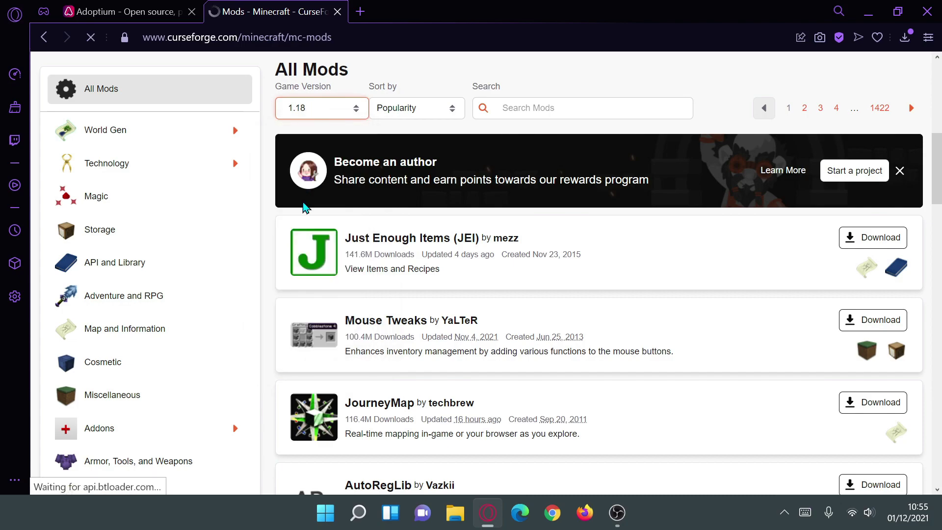
Open Xaero's Minimap from the filtered mod list and go to its files page
scroll(308, 207, "down", 10)
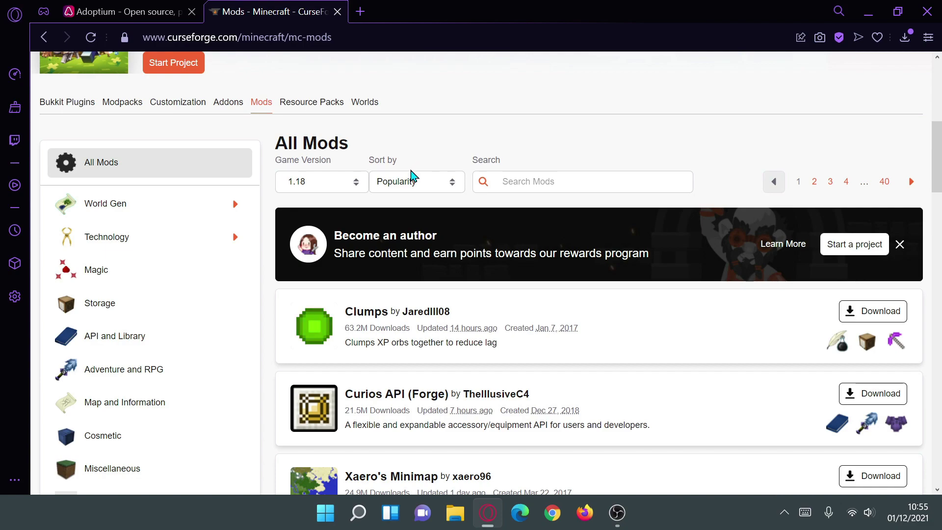
scroll(442, 186, "up", 3)
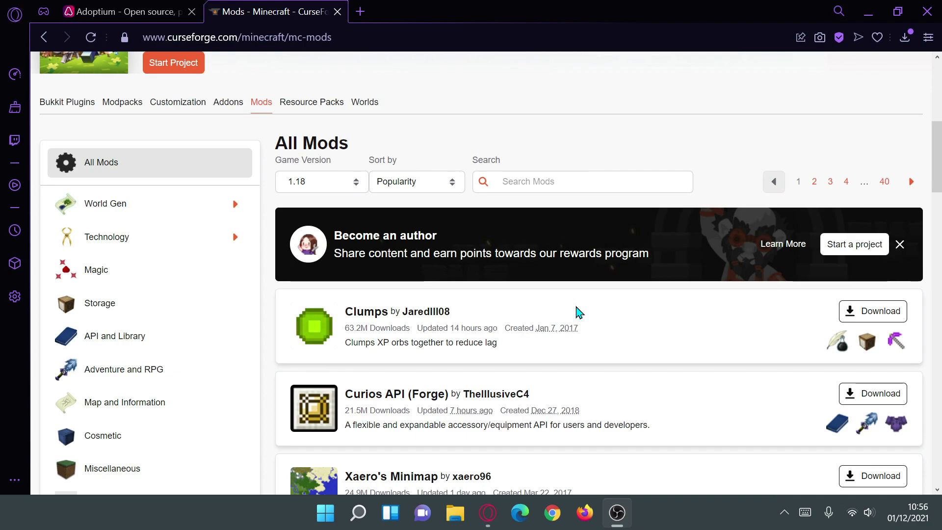
scroll(569, 355, "down", 1)
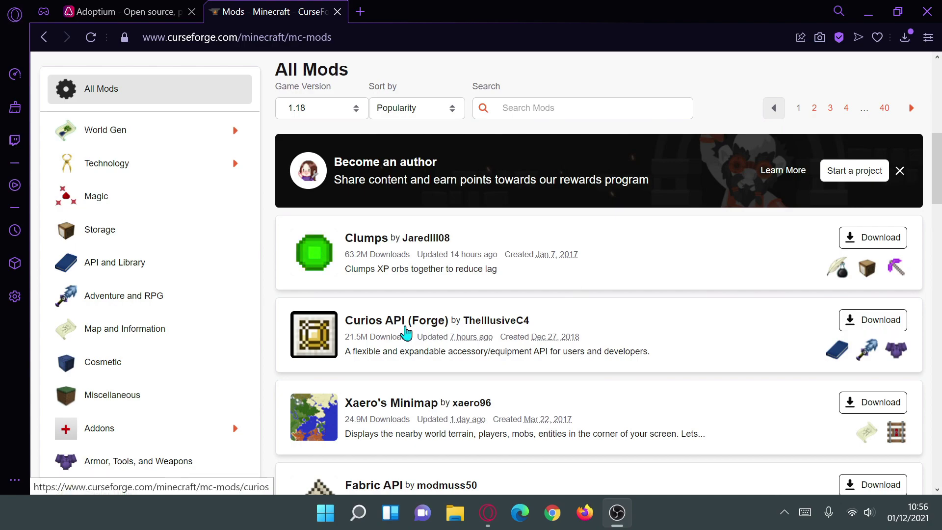
scroll(449, 335, "down", 2)
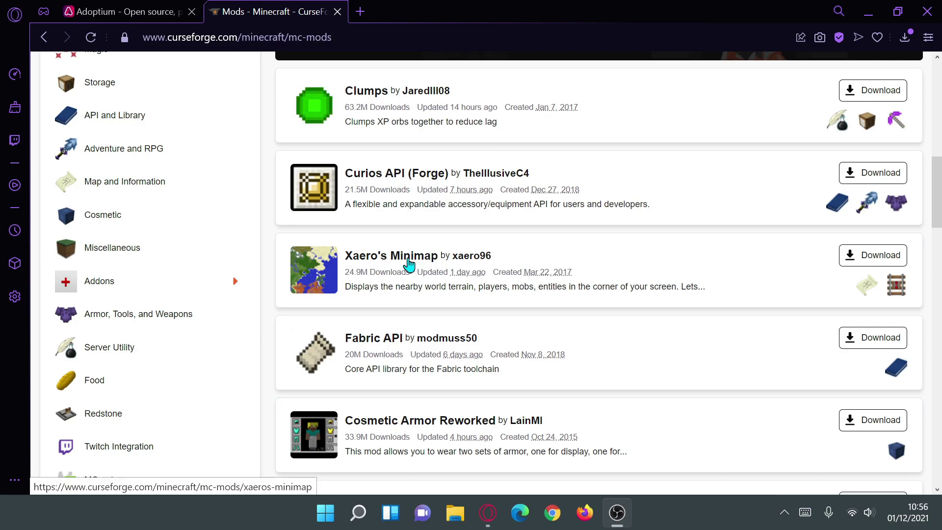
left_click(391, 259)
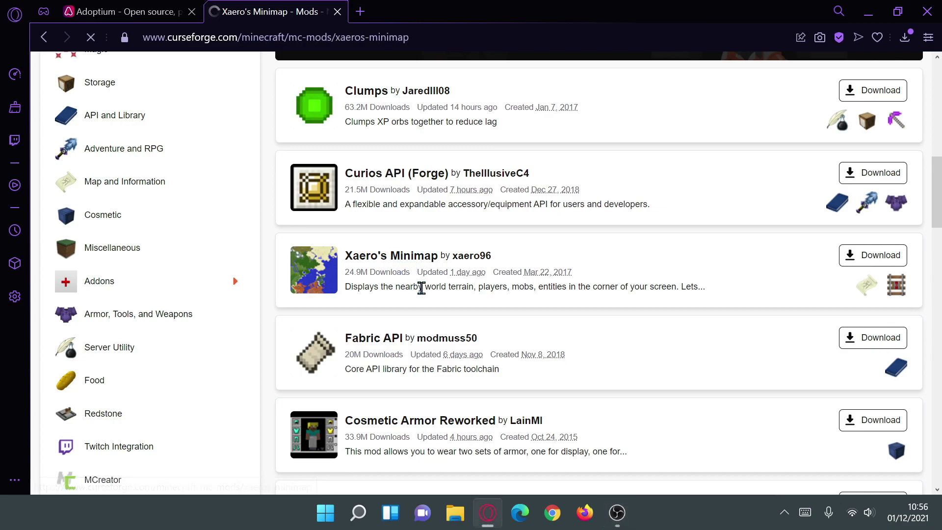
scroll(343, 290, "down", 2)
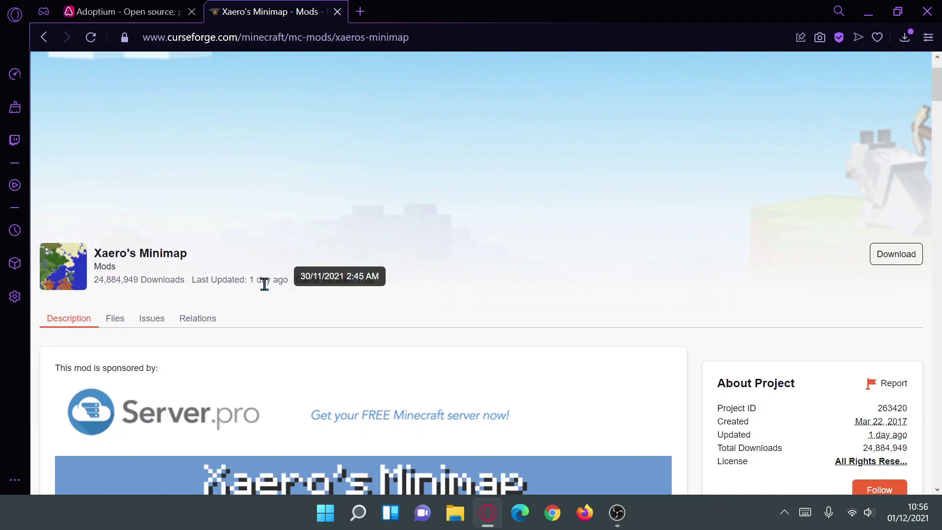
left_click(118, 322)
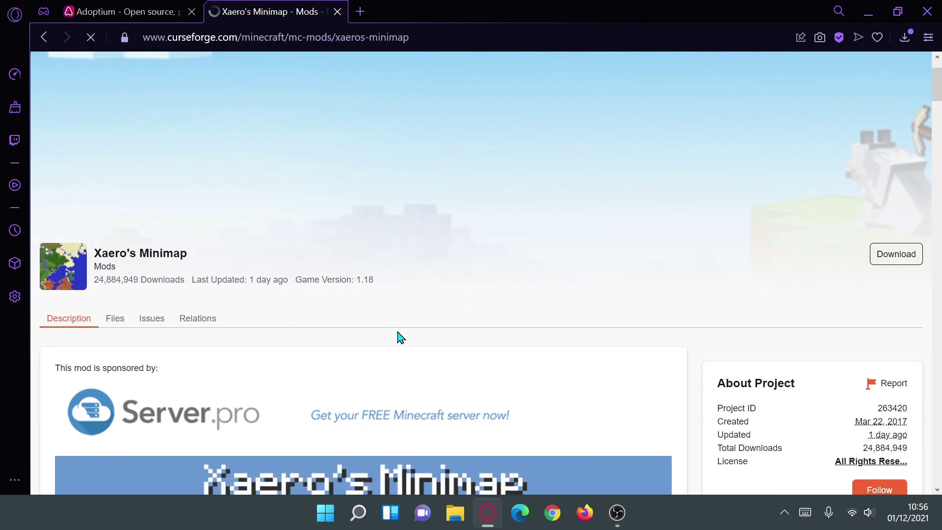
Check the available Xaero's Minimap files and download the main file, v21.22.3 for Fabric 1.18
scroll(401, 334, "down", 3)
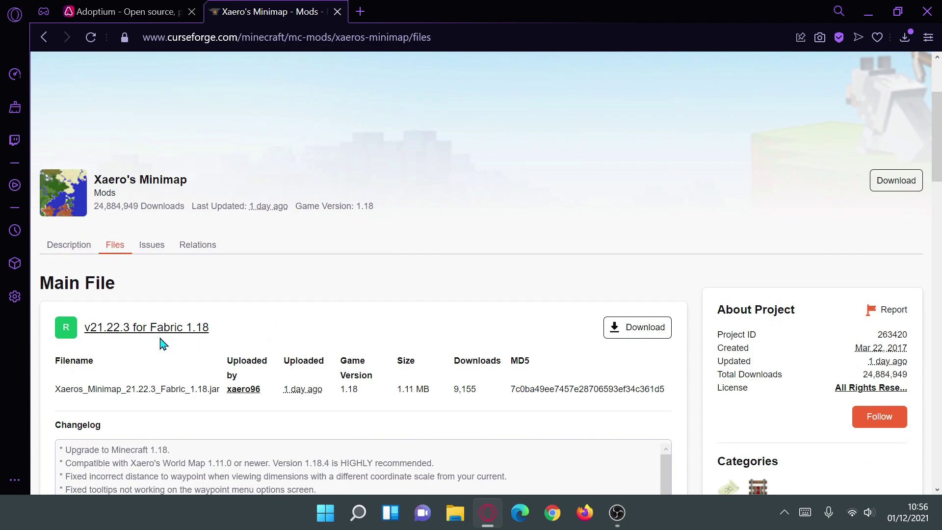
scroll(161, 339, "down", 3)
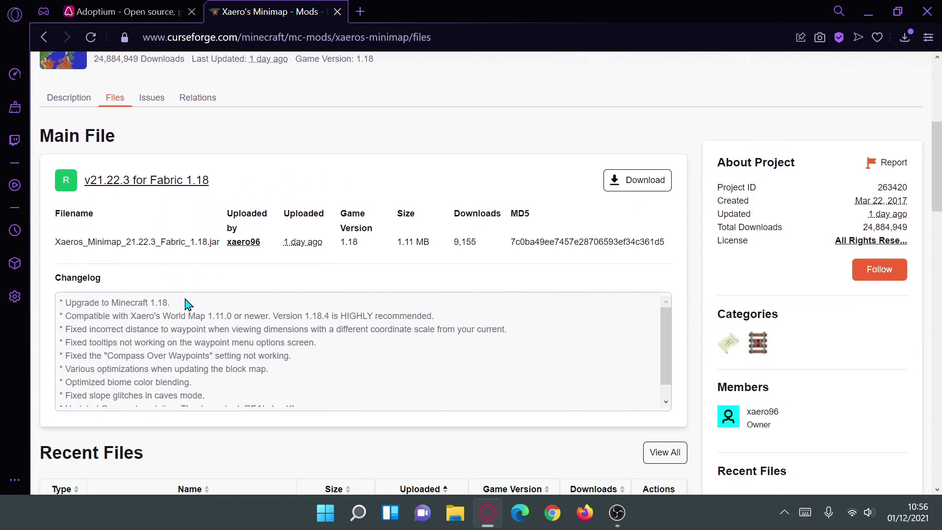
scroll(274, 291, "down", 3)
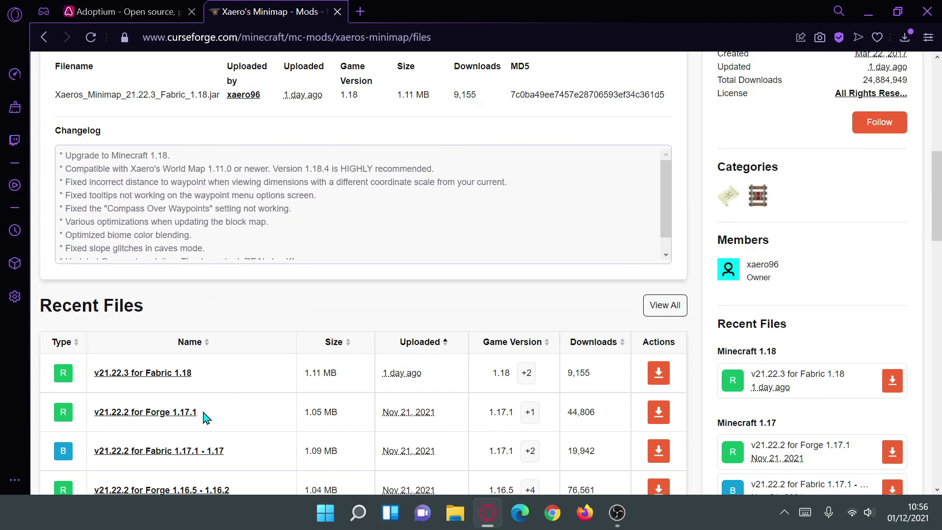
scroll(251, 408, "up", 4)
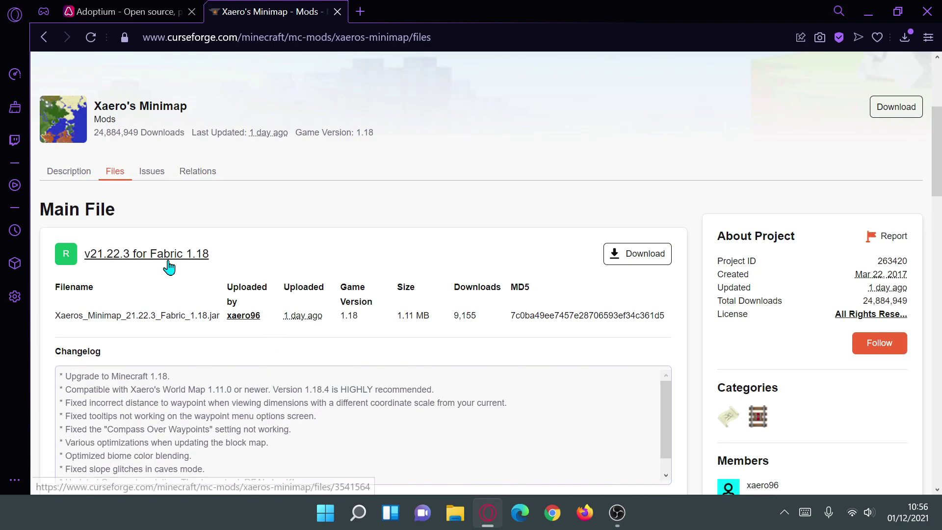
left_click(615, 260)
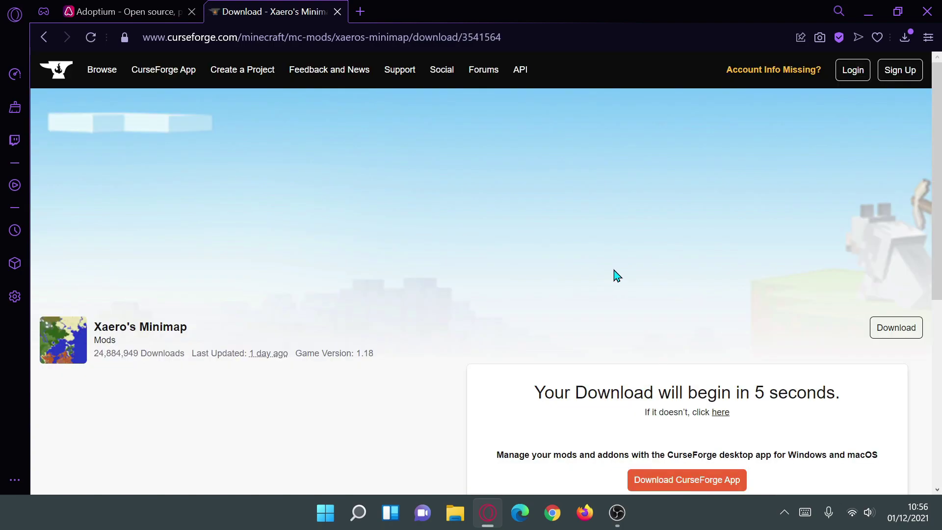
scroll(658, 287, "down", 2)
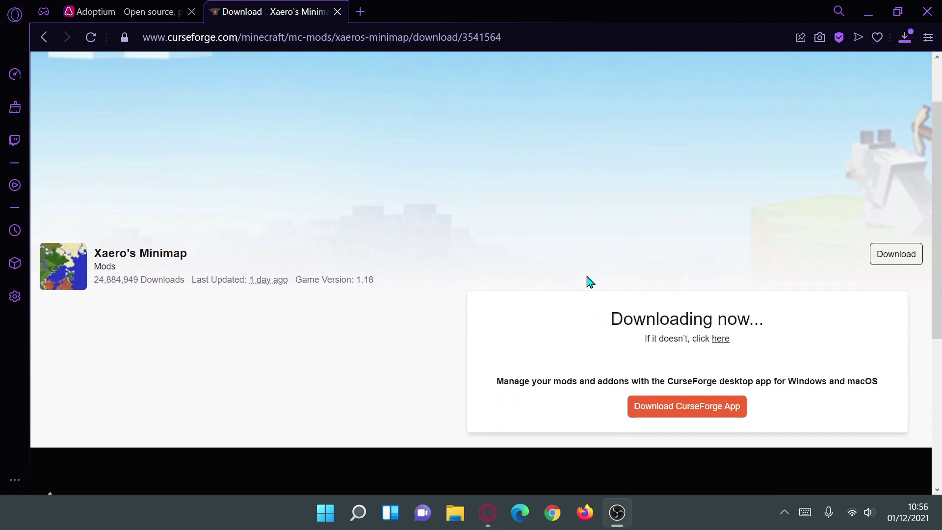
Return to the All Mods list filtered to version 1.18 and search the mods for "xaero"
scroll(227, 175, "up", 2)
left_click(44, 38)
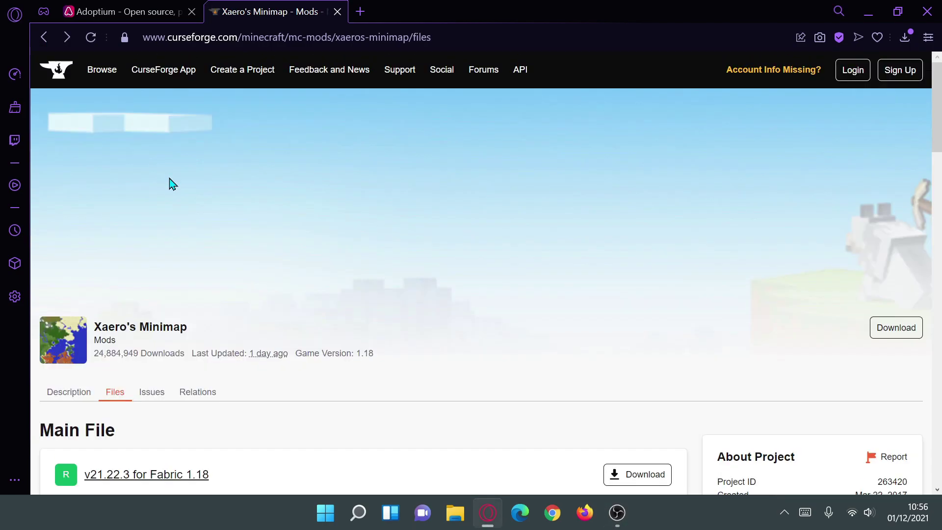
left_click(42, 39)
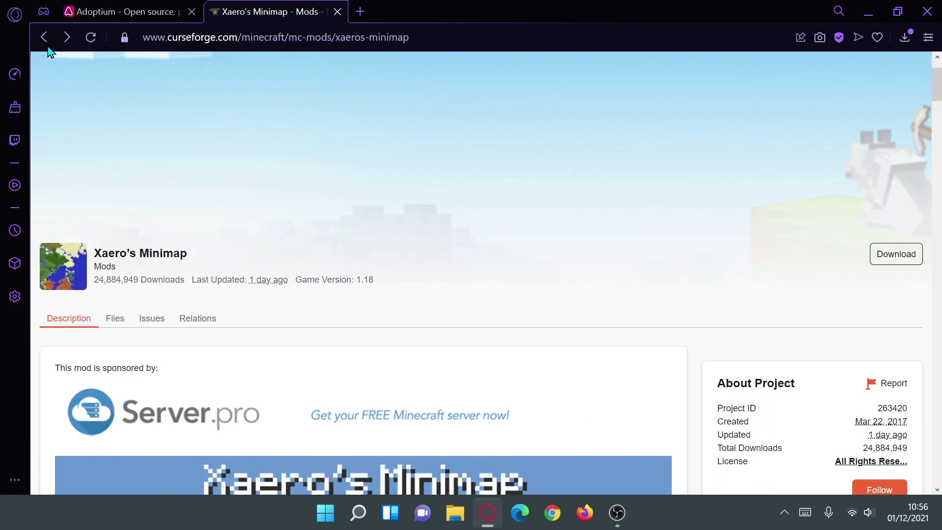
left_click(43, 44)
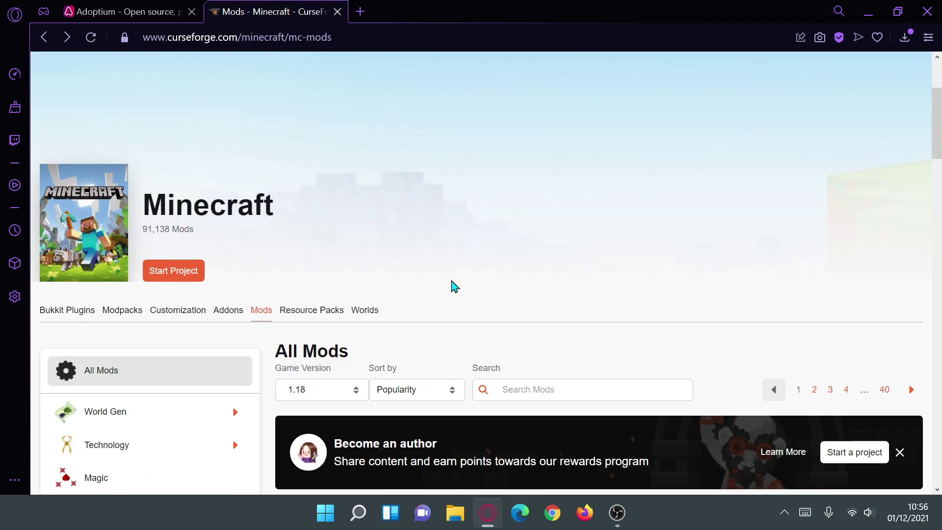
scroll(490, 275, "down", 4)
left_click(539, 182)
type("x")
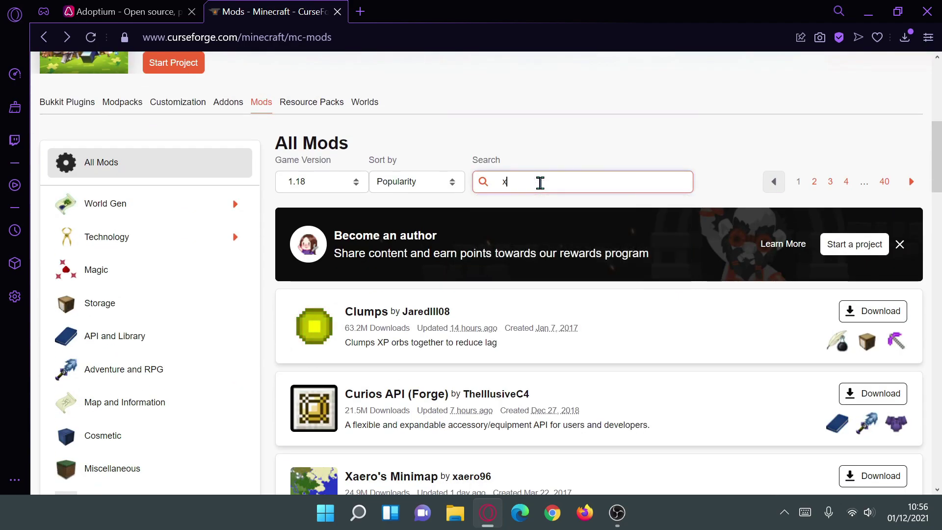
type("aero")
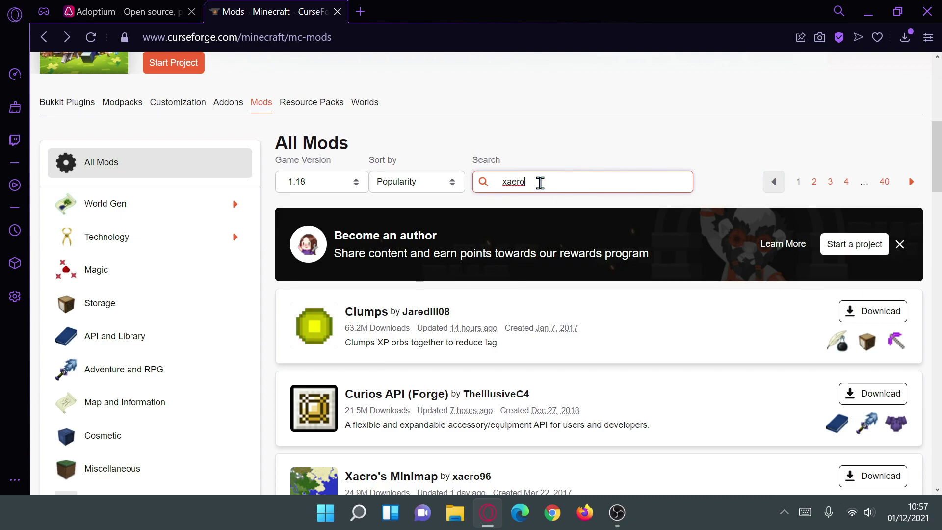
key("Return")
scroll(526, 227, "down", 1)
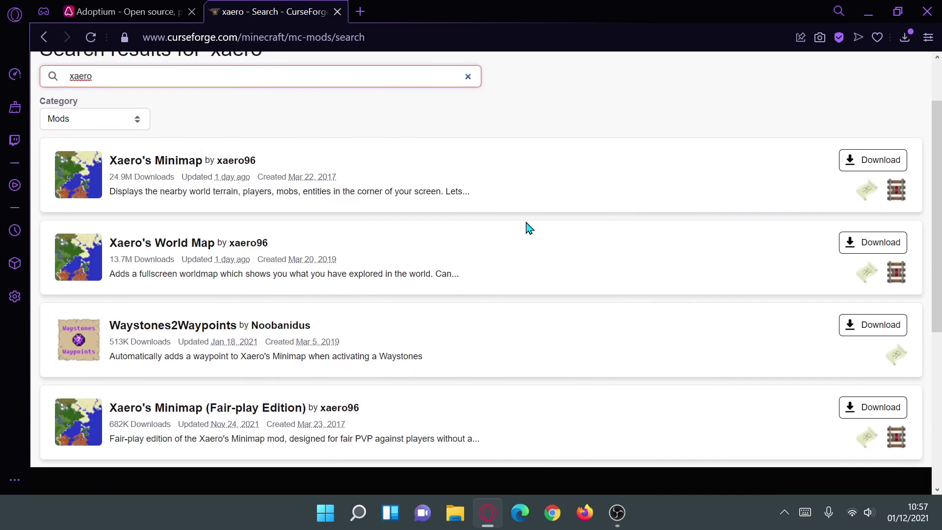
Open Xaero's World Map from the search results and download its main file, v1.18.4 for Fabric 1.18
left_click(150, 247)
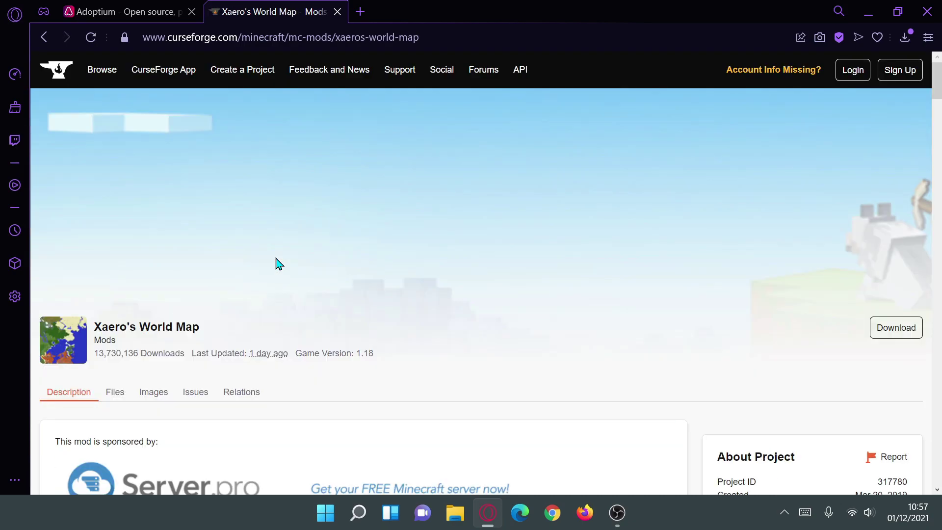
scroll(245, 265, "down", 3)
left_click(115, 242)
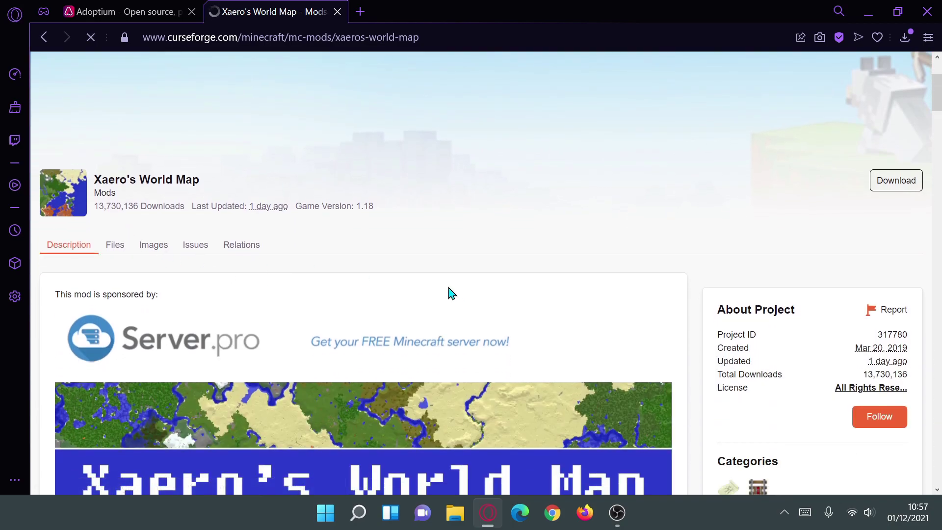
scroll(414, 301, "down", 3)
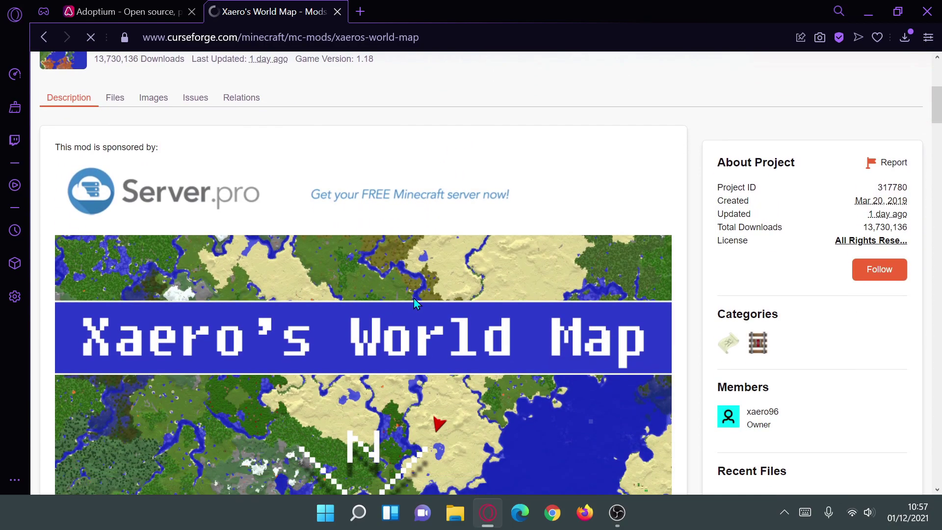
scroll(411, 292, "down", 2)
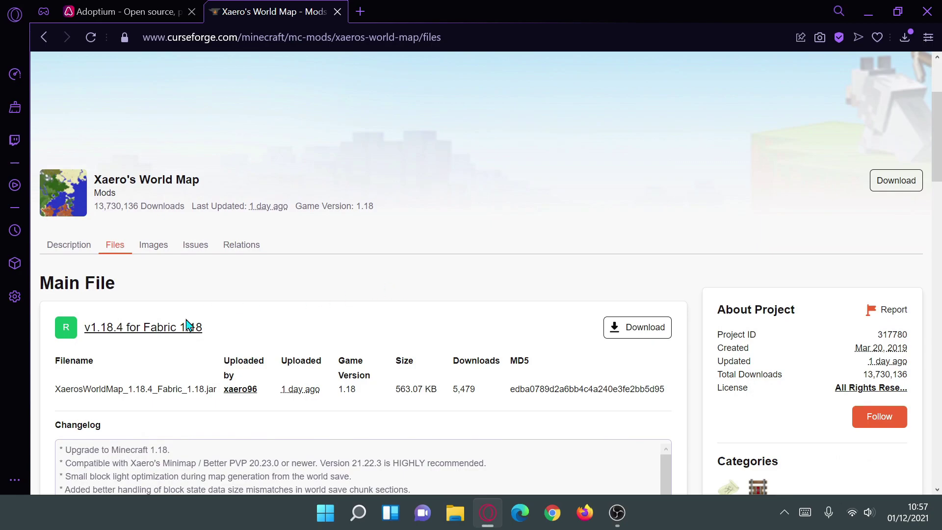
left_click(641, 329)
scroll(618, 337, "down", 2)
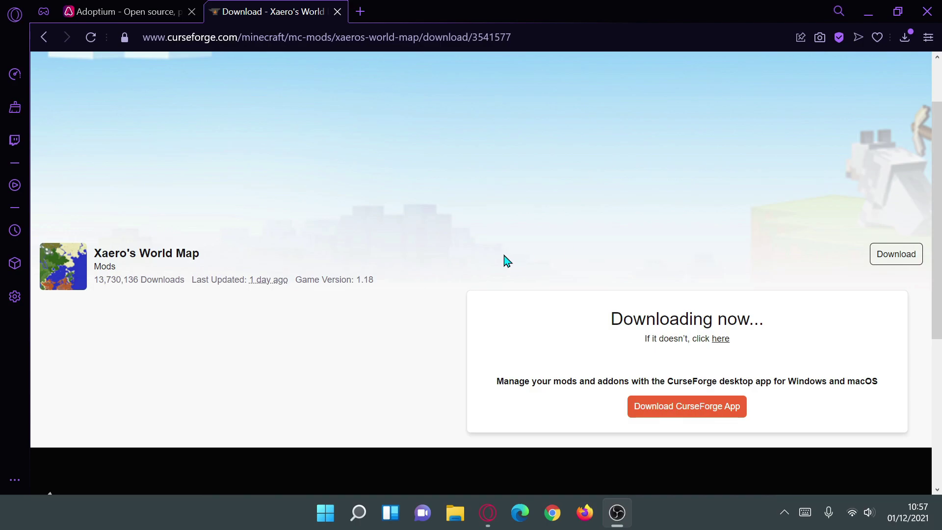
Go back to the Minecraft All Mods list and search the mods for "mod menu"
left_click(44, 39)
left_click(44, 39)
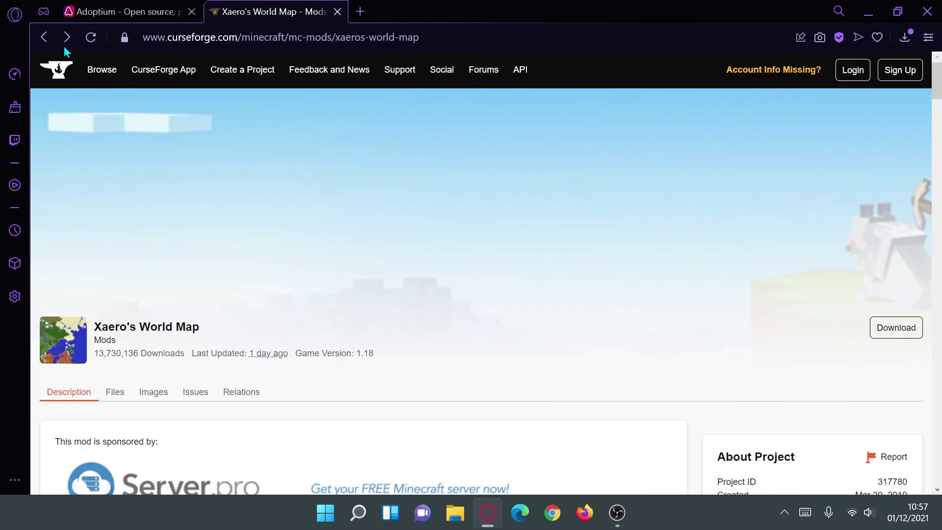
left_click(47, 39)
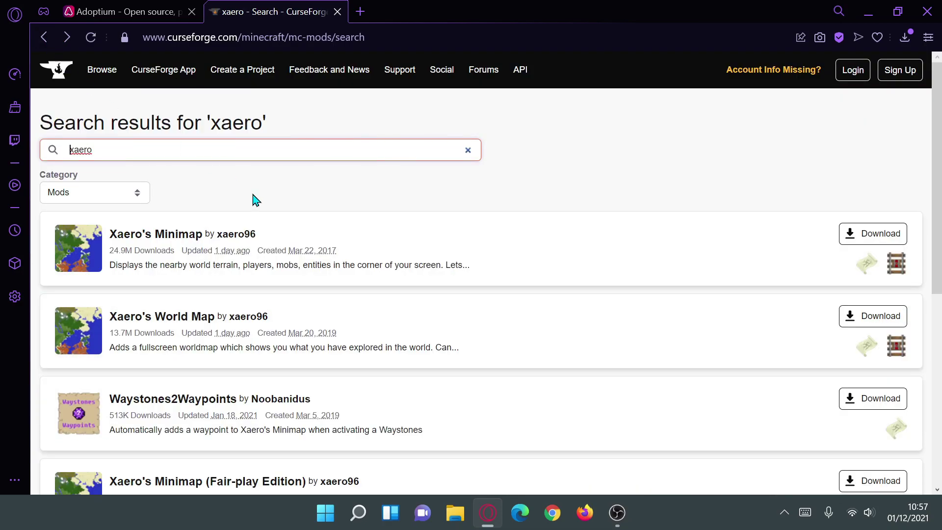
key("alt+Left")
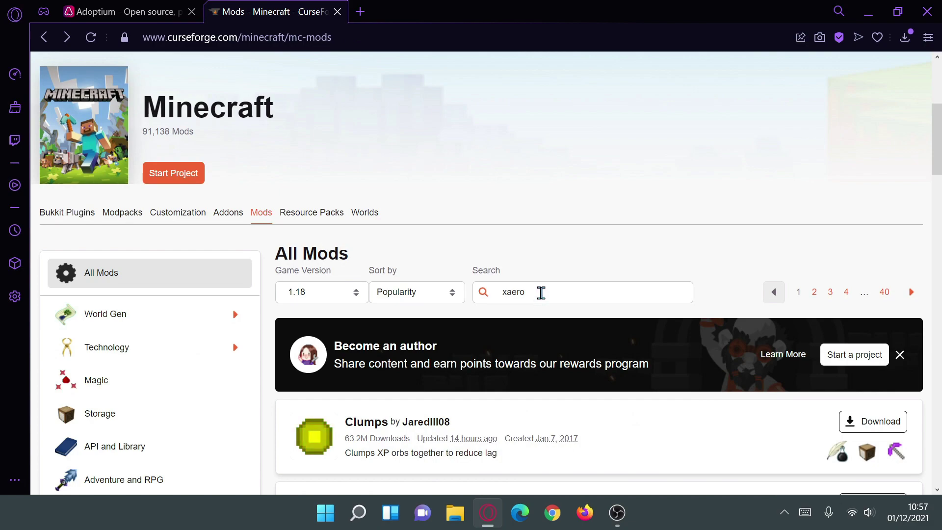
left_click(471, 293)
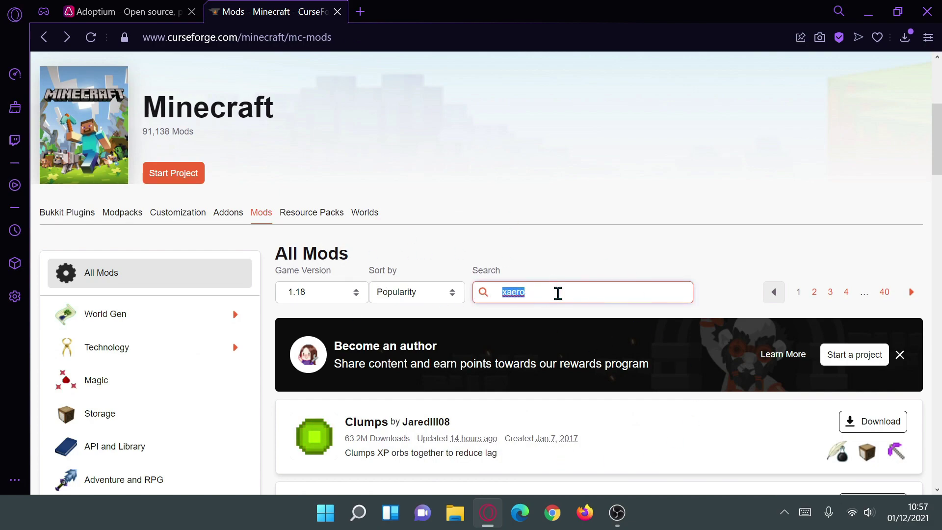
type("med menu")
key("Return")
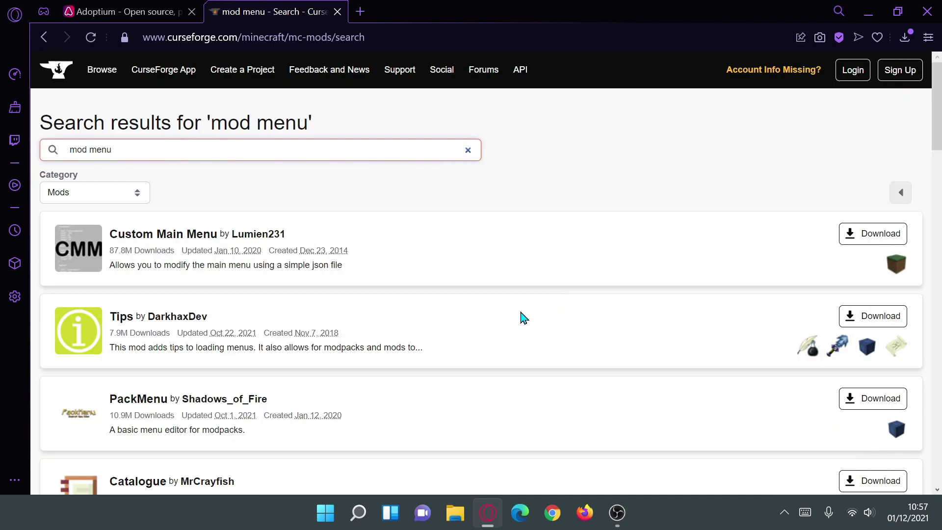
Open the Mod Menu project from the search results and download its main file, Mod Menu v3.0.0 for 1.18
scroll(526, 319, "down", 5)
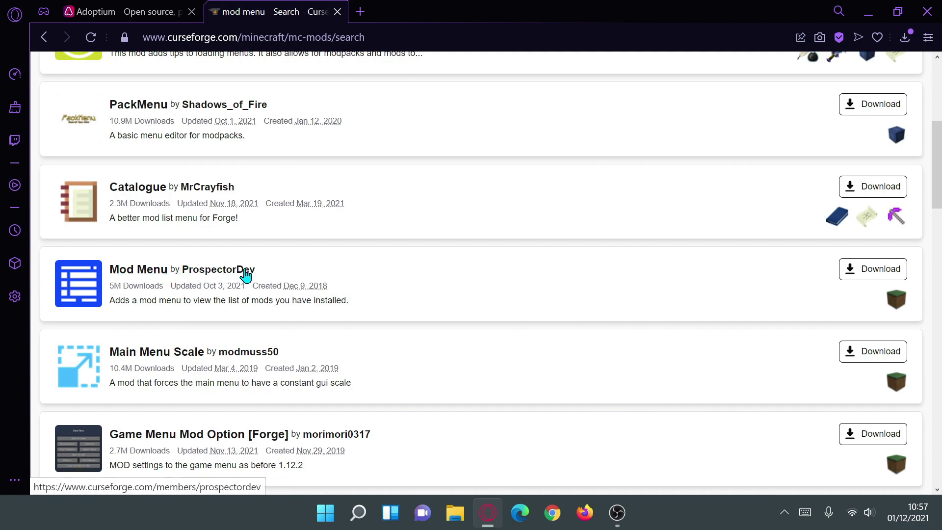
left_click(138, 272)
left_click(110, 393)
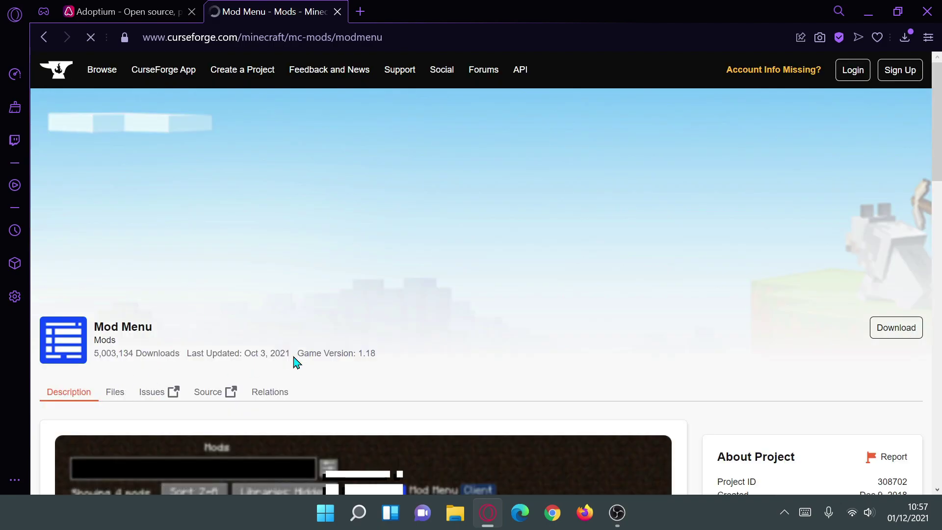
scroll(316, 333, "down", 5)
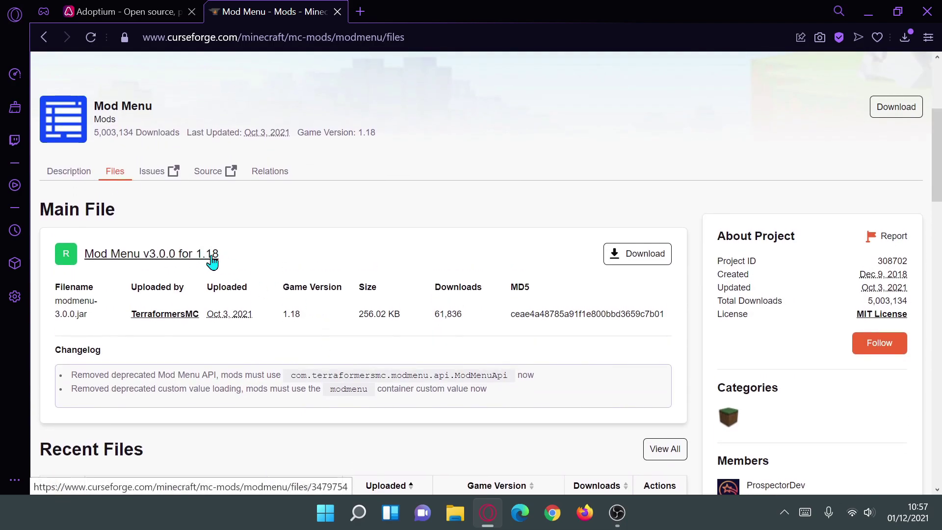
left_click(640, 260)
scroll(622, 298, "down", 2)
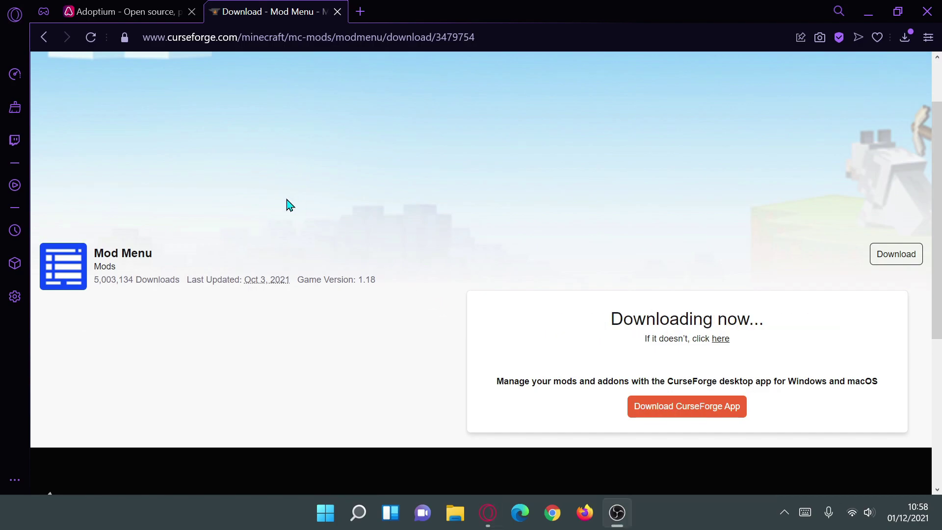
Return from the Mod Menu download page to the All Mods list and search the mods for "rei"
left_click(41, 44)
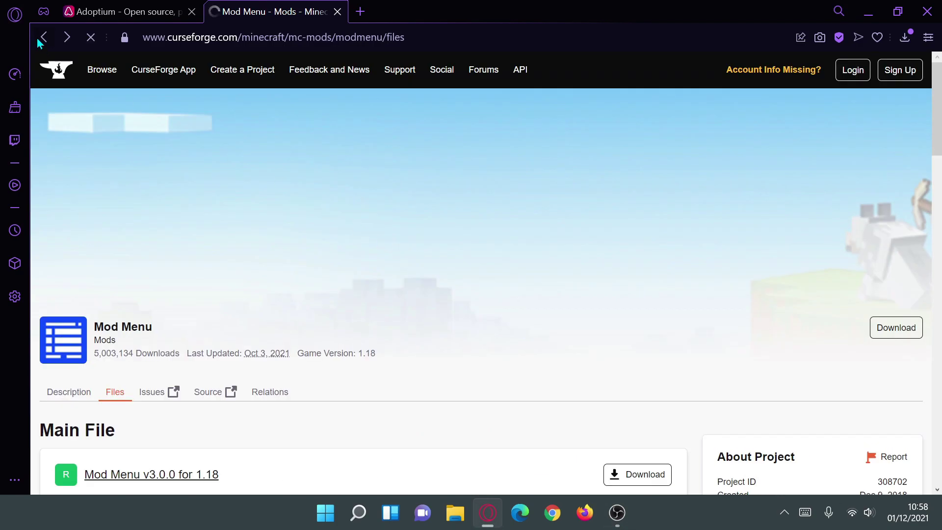
left_click(41, 44)
scroll(325, 269, "down", 7)
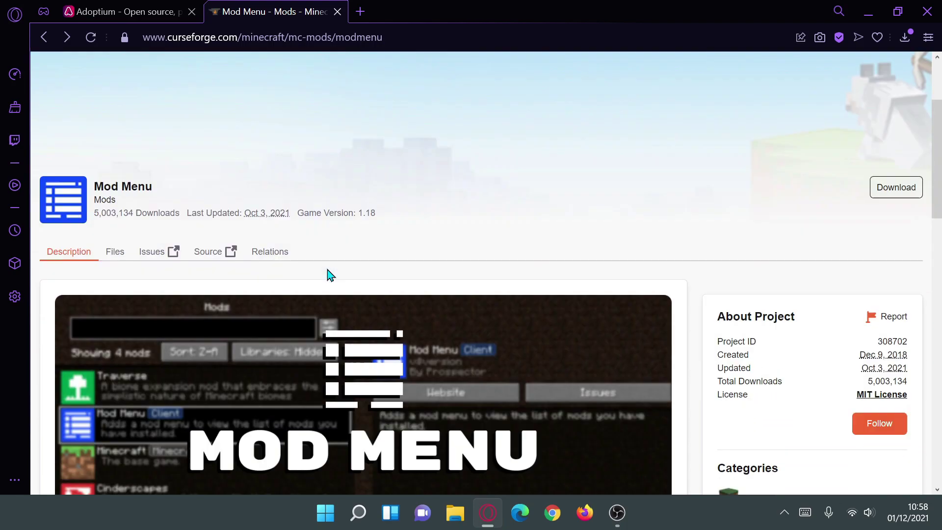
scroll(328, 275, "up", 4)
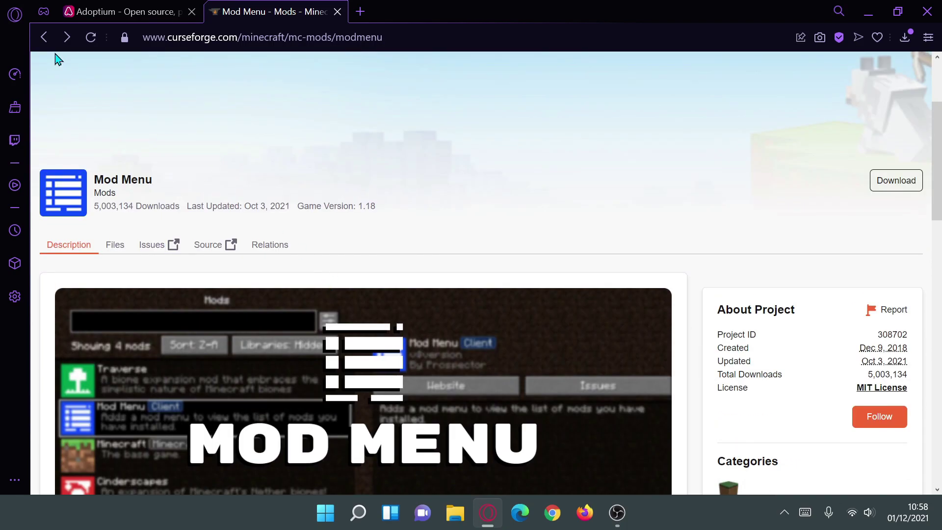
left_click(45, 42)
left_click(45, 42)
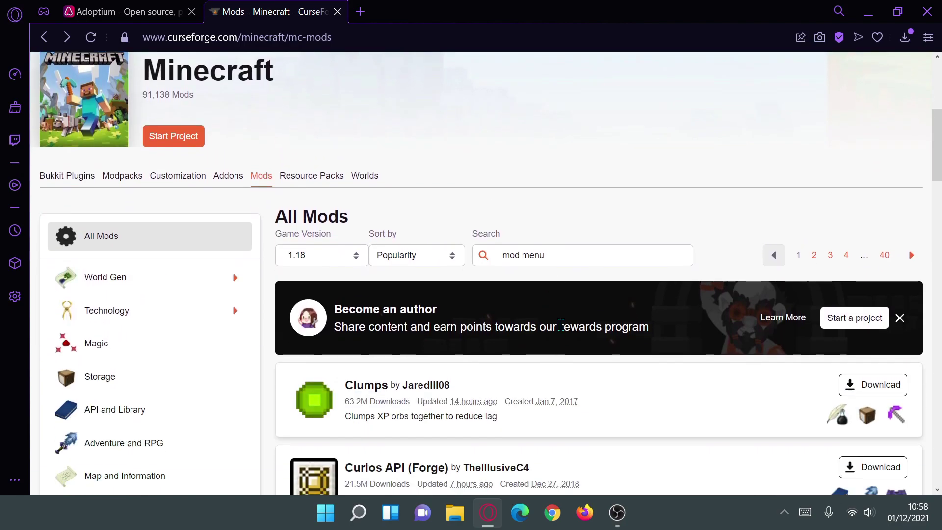
triple_click(566, 256)
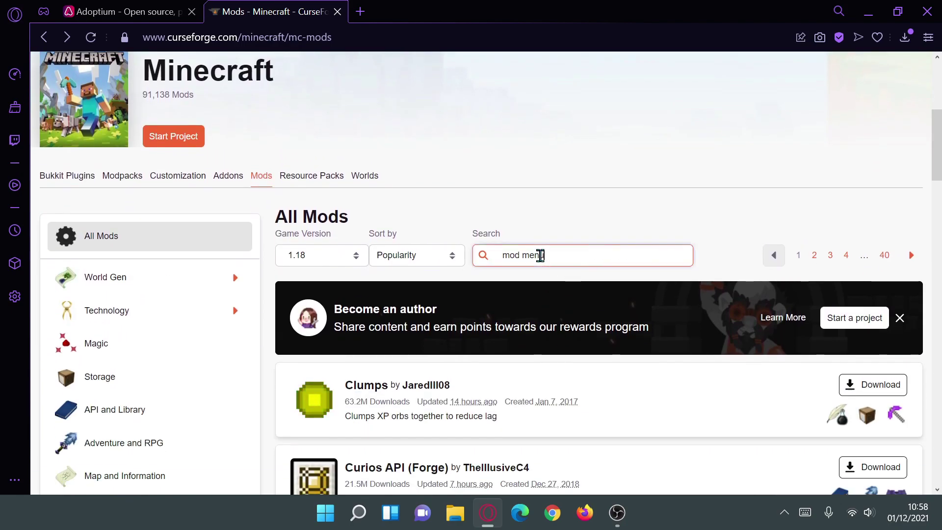
type("rei")
key("Return")
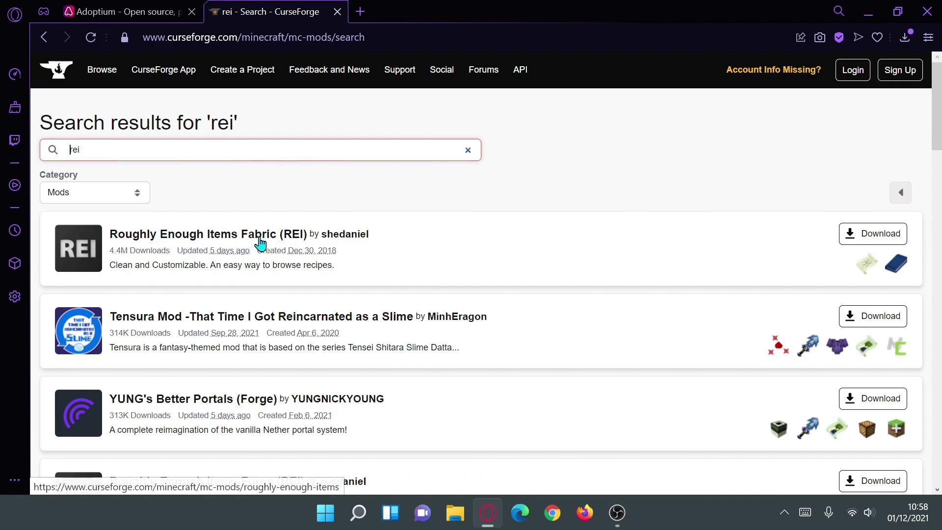
Open Roughly Enough Items Fabric (REI) from the search results and download its main file, [Fabric 1.18] v7.0.339
left_click(230, 248)
left_click(233, 246)
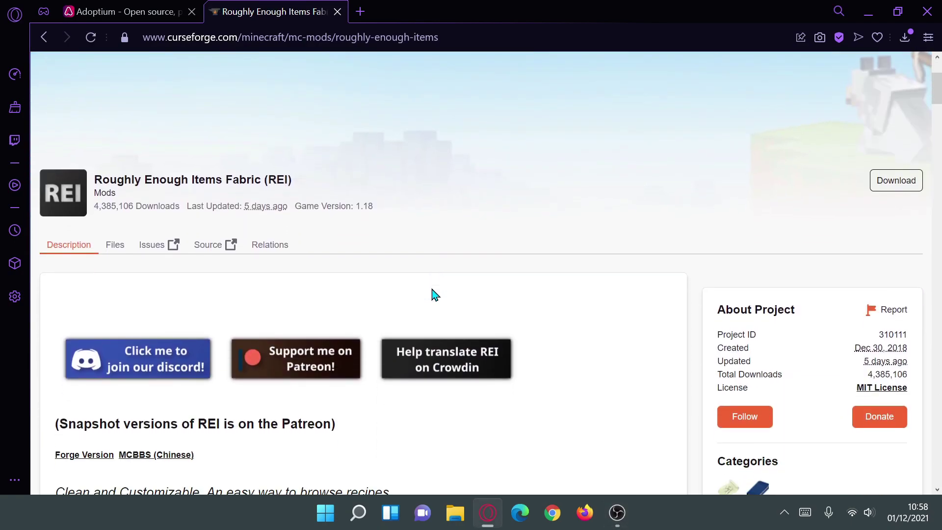
left_click(117, 248)
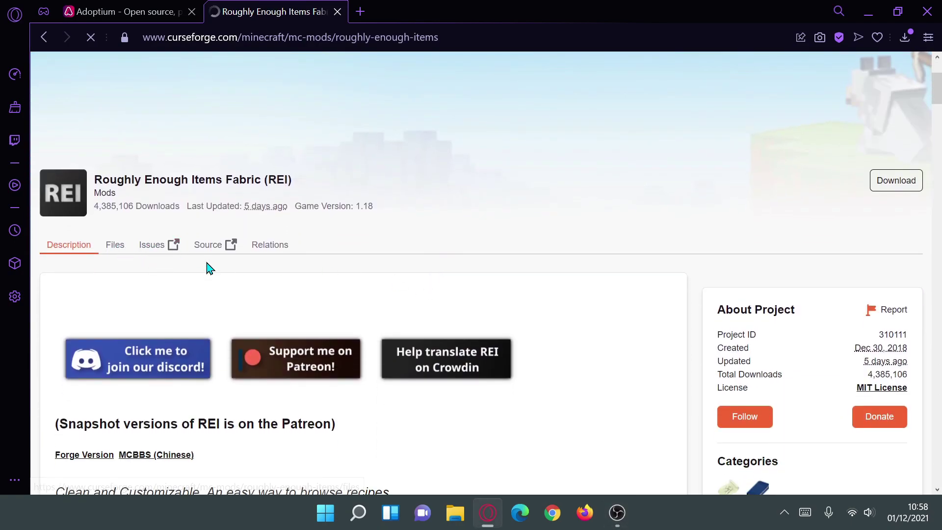
scroll(434, 286, "down", 3)
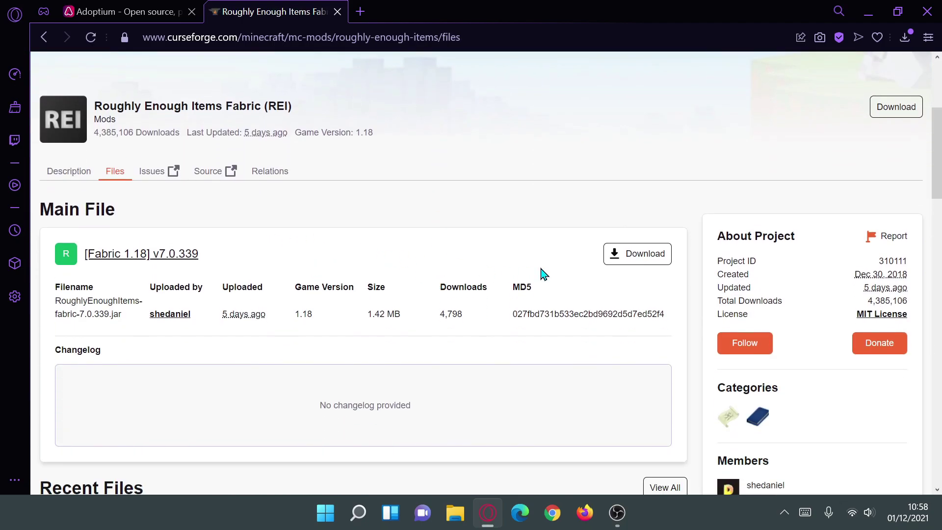
left_click(641, 259)
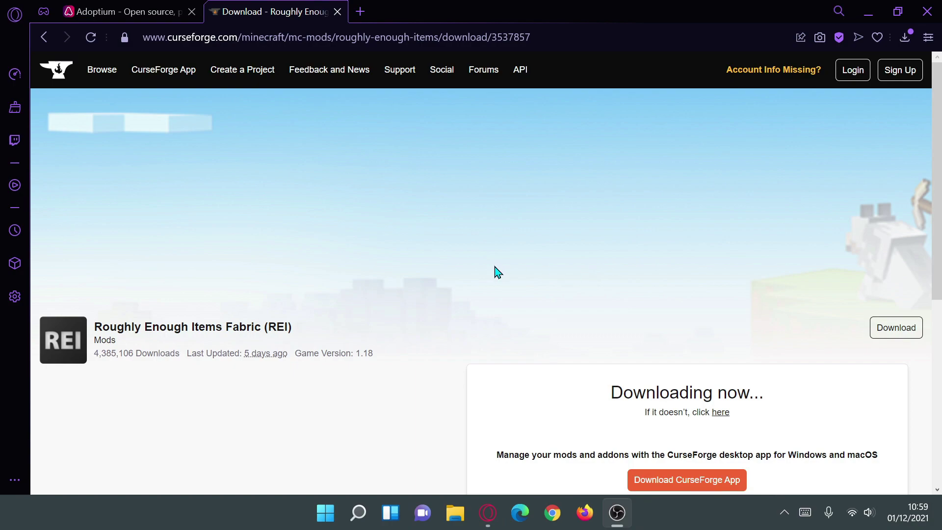
Close the browser, install Eclipse Temurin JDK 17.0.1+12 with the default features and location, and delete its installer from the desktop
left_click(939, 8)
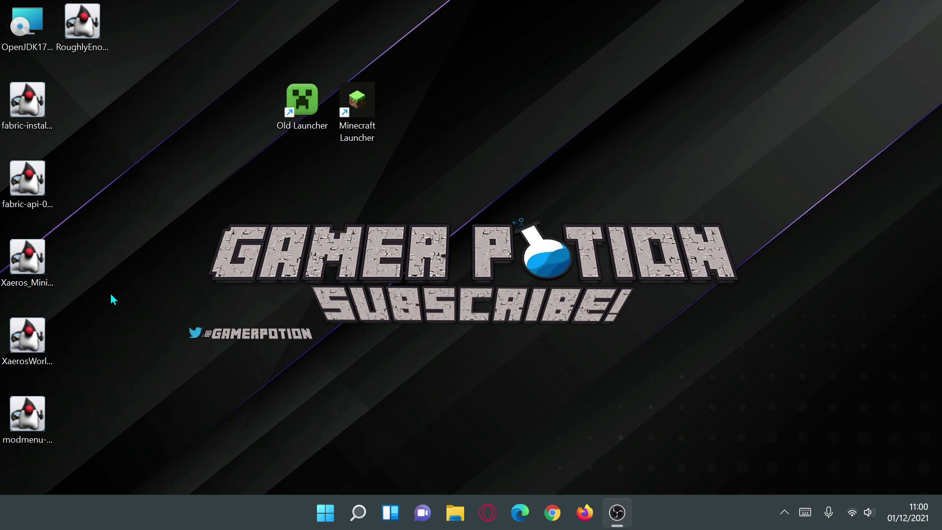
left_click(30, 26)
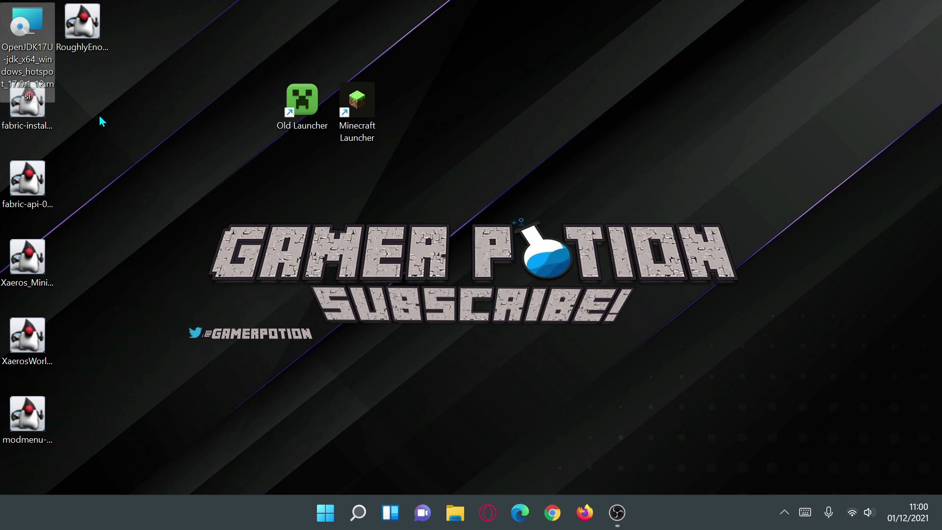
double_click(30, 48)
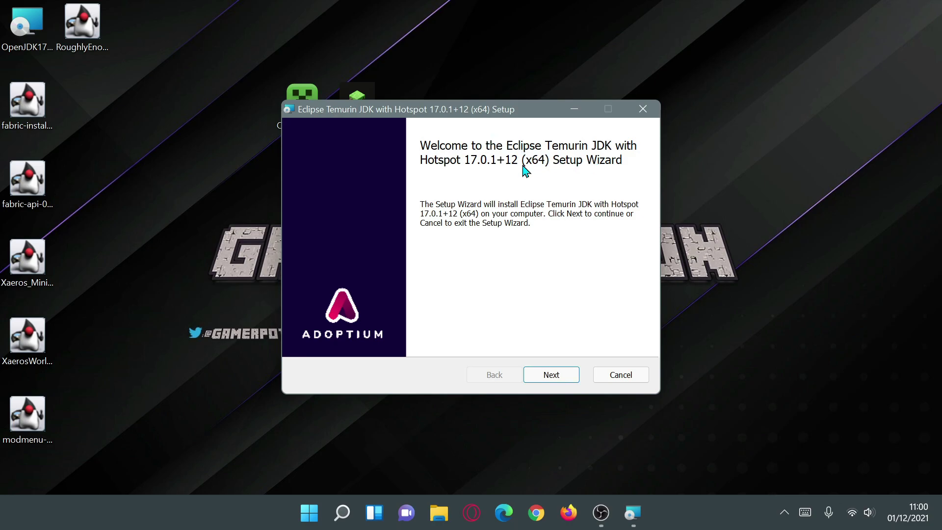
left_click(551, 375)
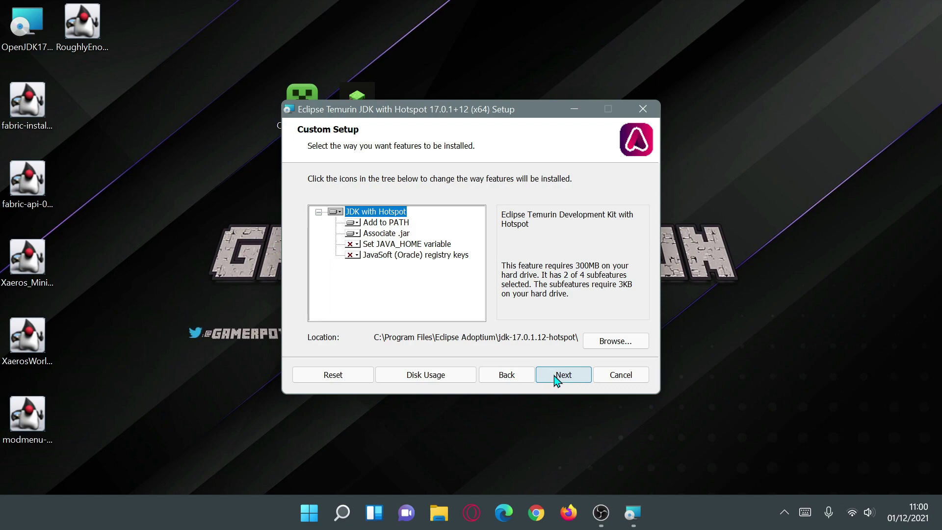
left_click(564, 376)
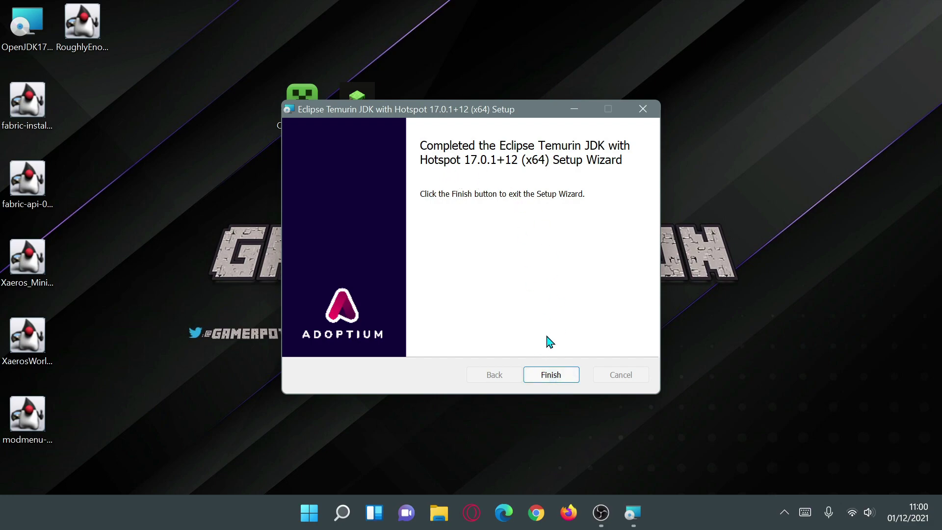
left_click(556, 379)
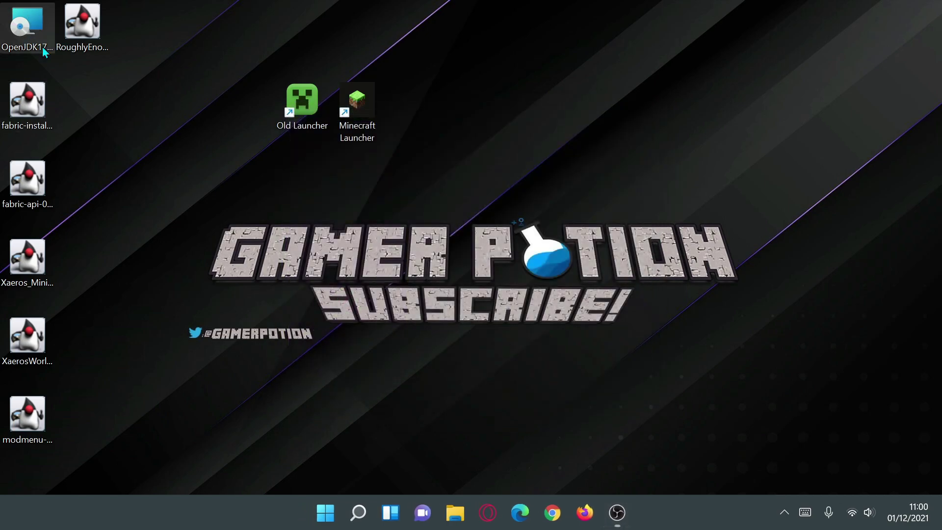
key("Delete")
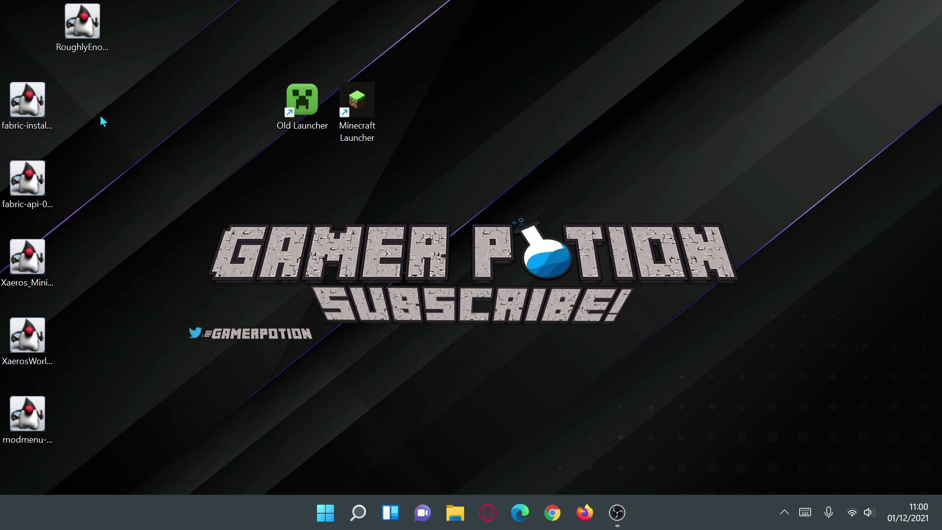
Move fabric-installer-0.10.1.jar beside the Minecraft Launcher shortcut on the desktop and run it
left_click_drag(27, 103, 449, 120)
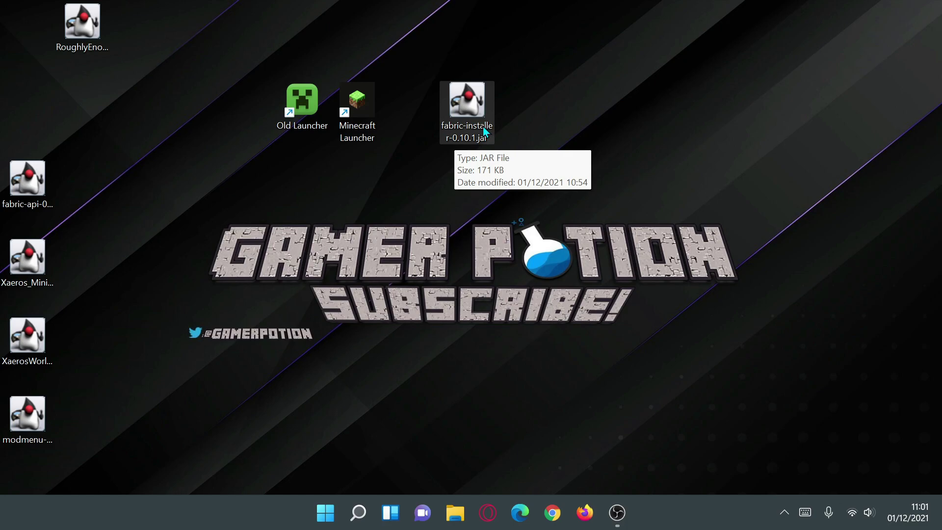
right_click(474, 110)
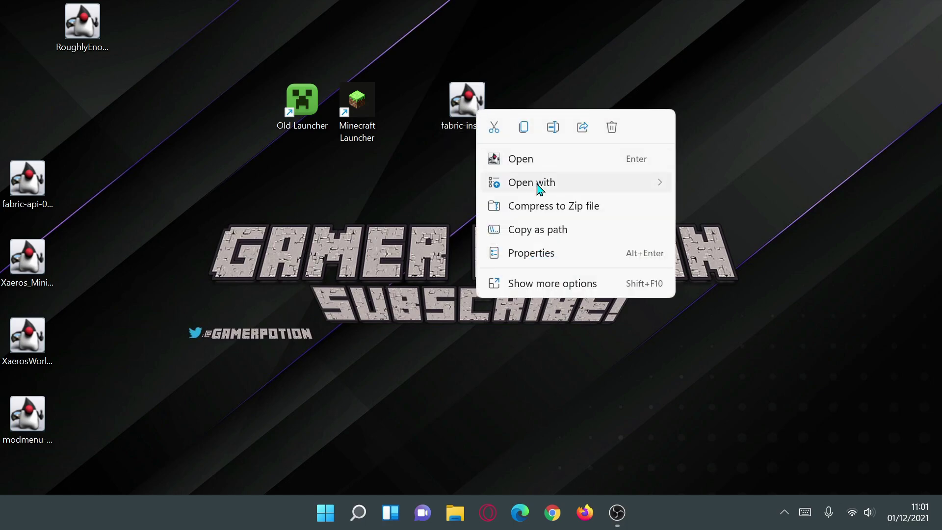
mouse_move(538, 185)
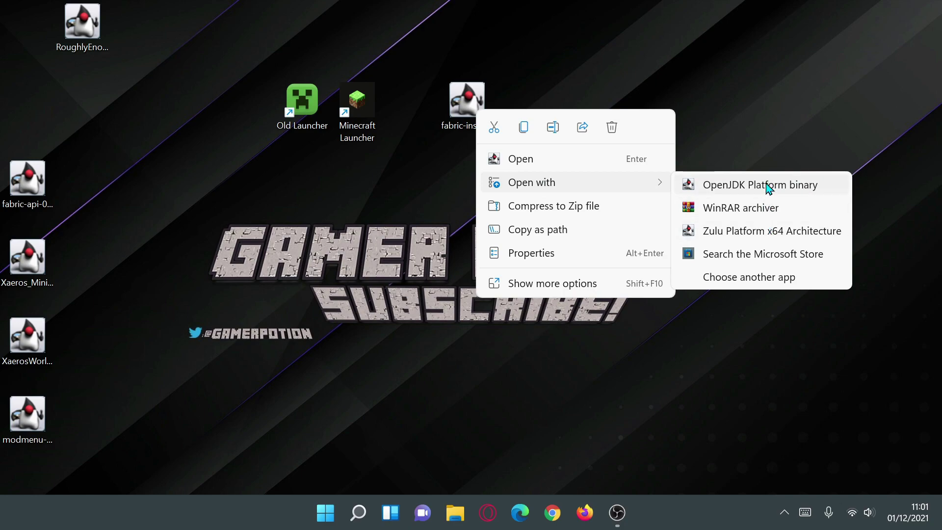
left_click(747, 134)
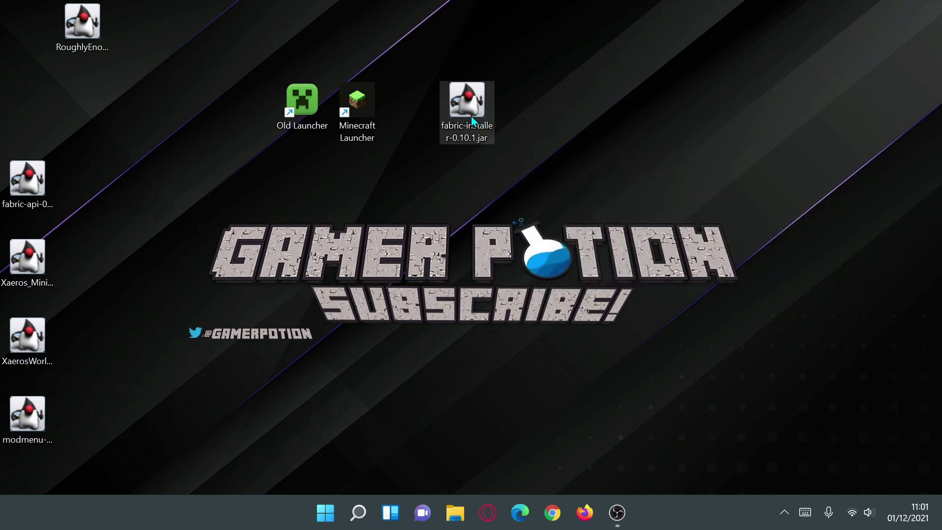
mouse_move(448, 172)
left_mouse_down()
mouse_move(483, 187)
mouse_move(435, 172)
left_mouse_up()
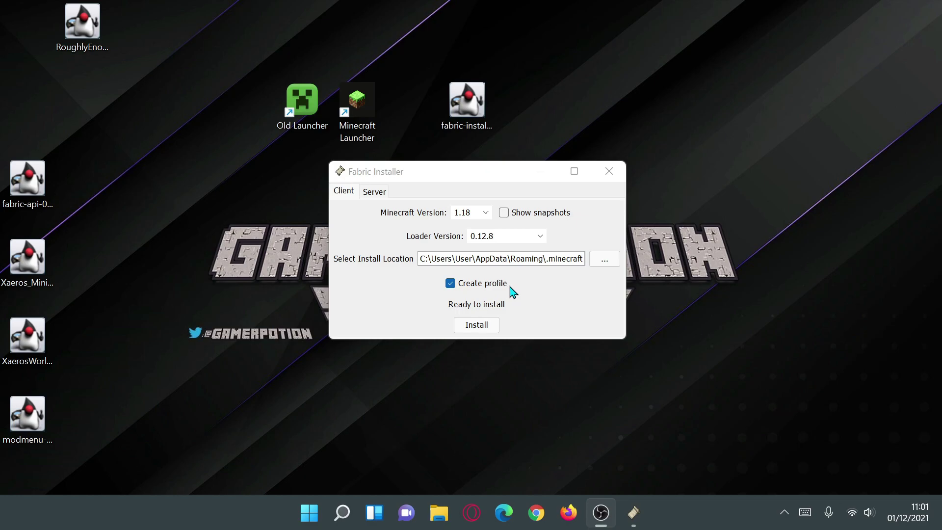
Install Fabric Loader 0.12.8 for Minecraft 1.18 to the Microsoft Store / Xbox launcher with a profile, and delete the Fabric installer file
left_click(478, 329)
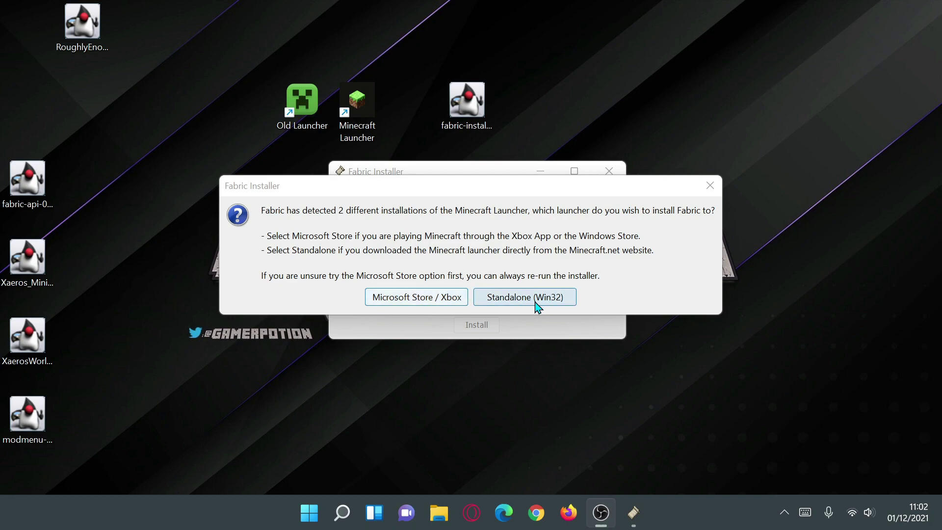
left_click(425, 302)
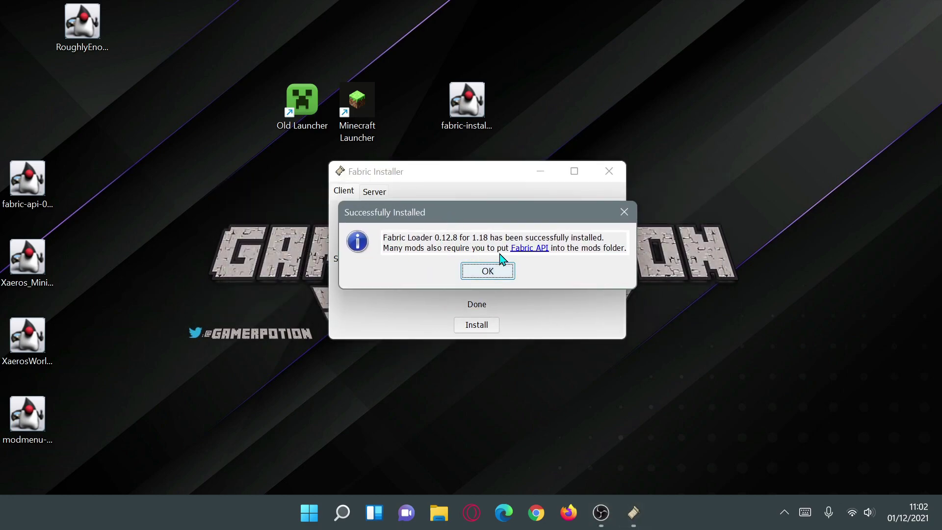
left_click(488, 273)
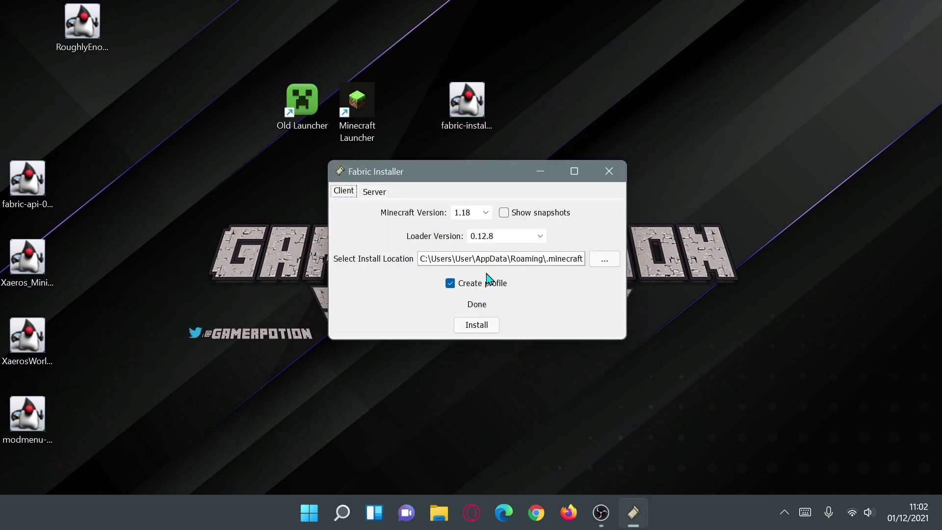
left_click(610, 176)
left_click_drag(549, 51, 451, 150)
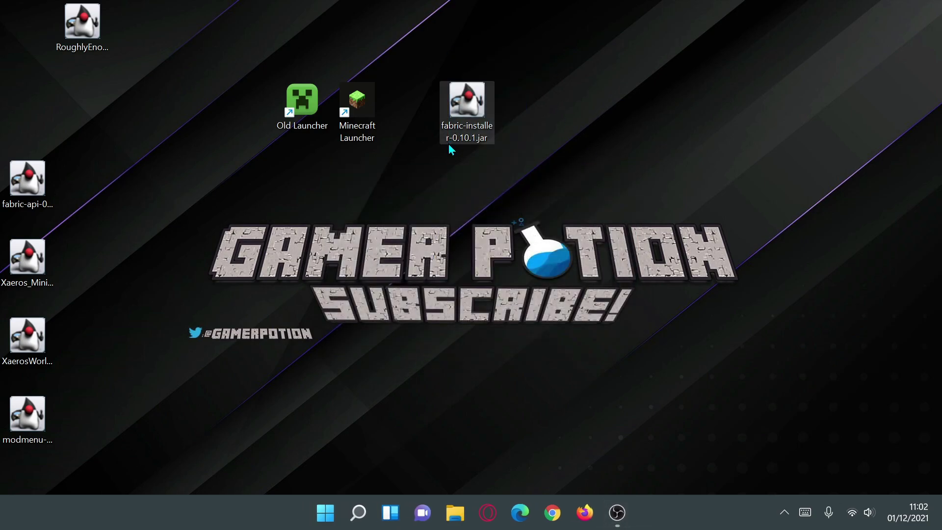
key("Delete")
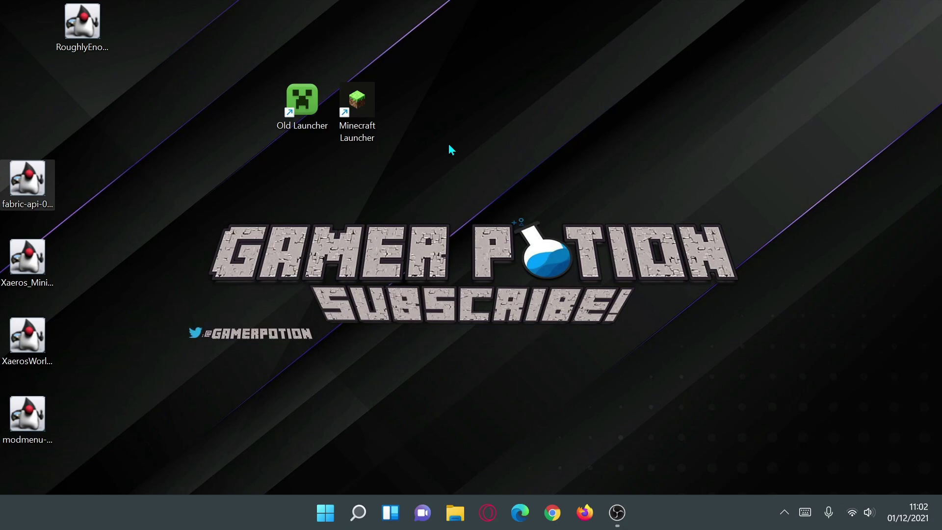
Open the Minecraft Launcher and check the Java Edition version list for the fabric-loader-1.18 profile
double_click(359, 137)
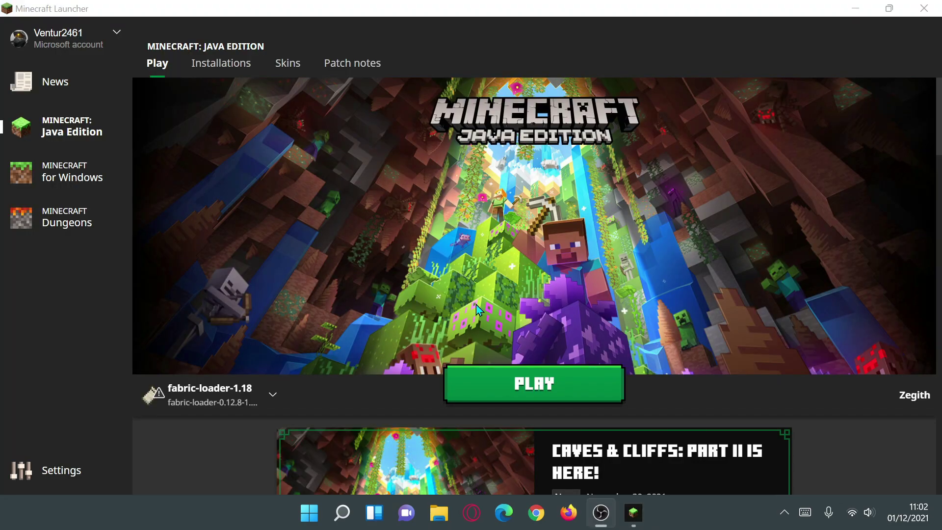
mouse_move(222, 395)
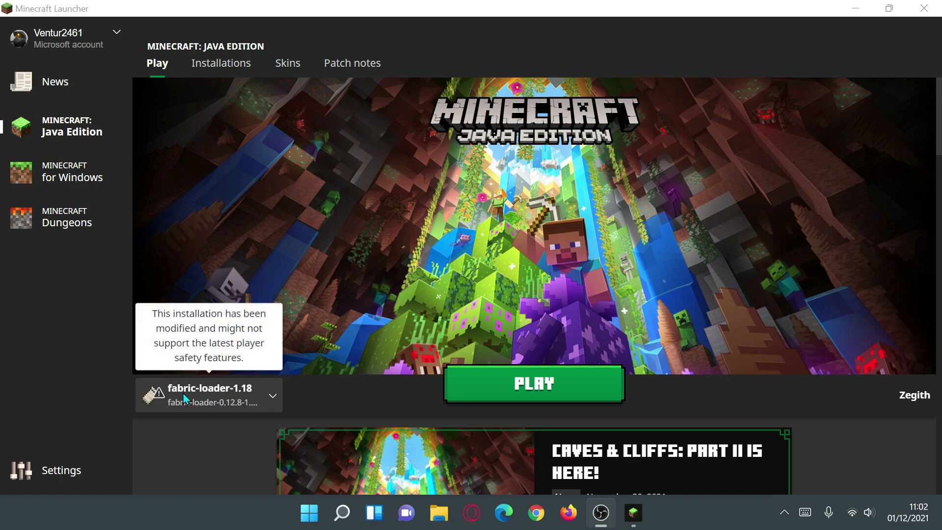
left_click(240, 396)
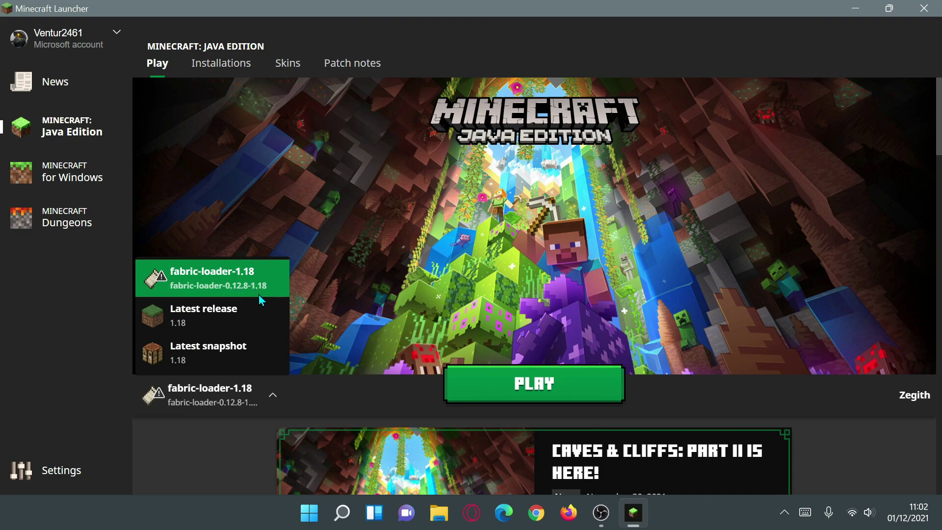
left_click(343, 390)
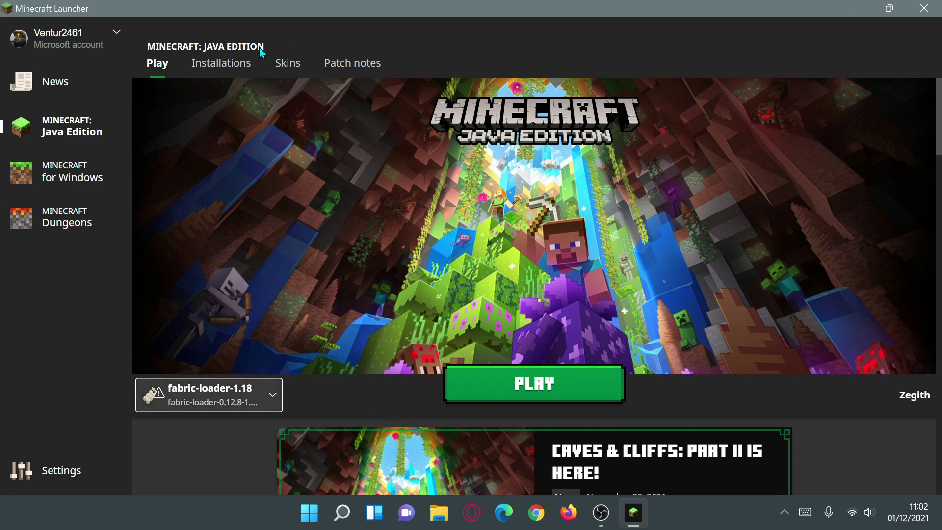
Open the game folder of the fabric-loader-1.18 installation and locate the mods folder inside .minecraft
left_click(223, 64)
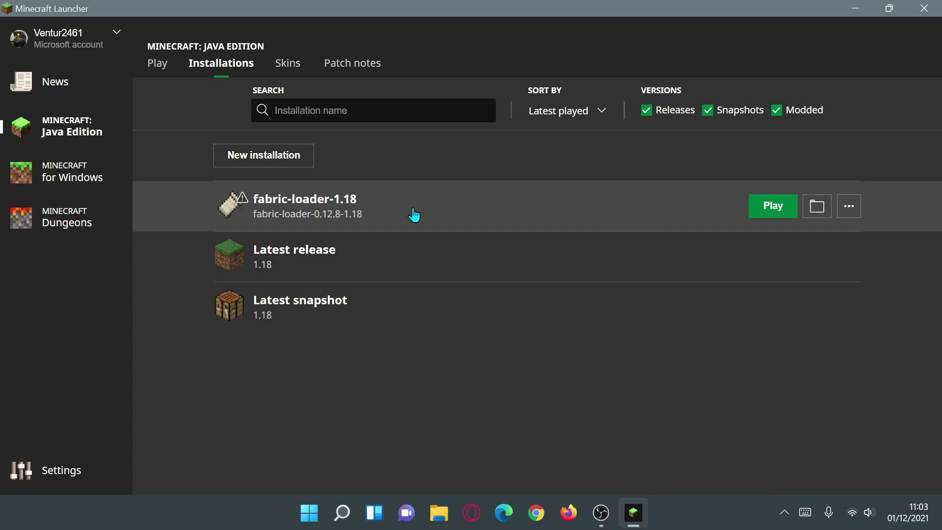
left_click(818, 209)
left_click_drag(551, 60, 581, 45)
scroll(563, 259, "down", 2)
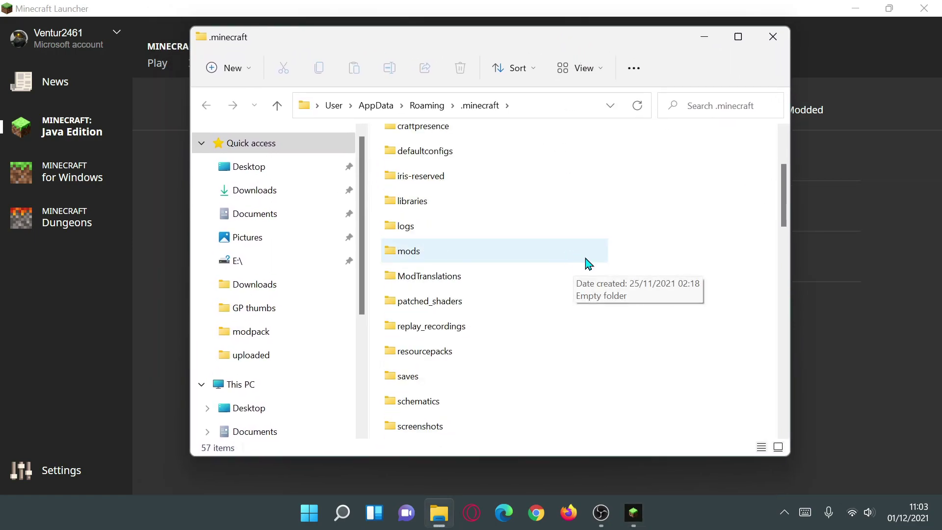
left_click(416, 258)
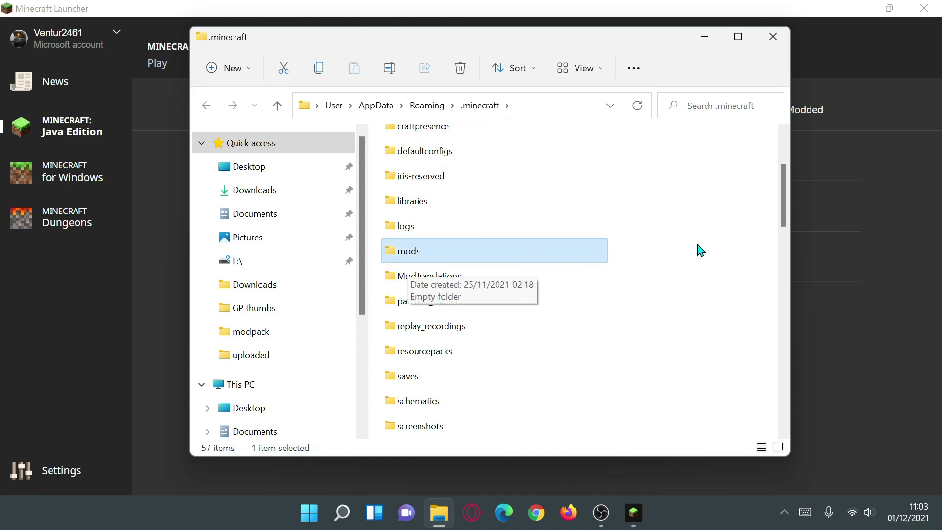
left_click(706, 252)
right_click(706, 253)
mouse_move(748, 183)
left_click(407, 259)
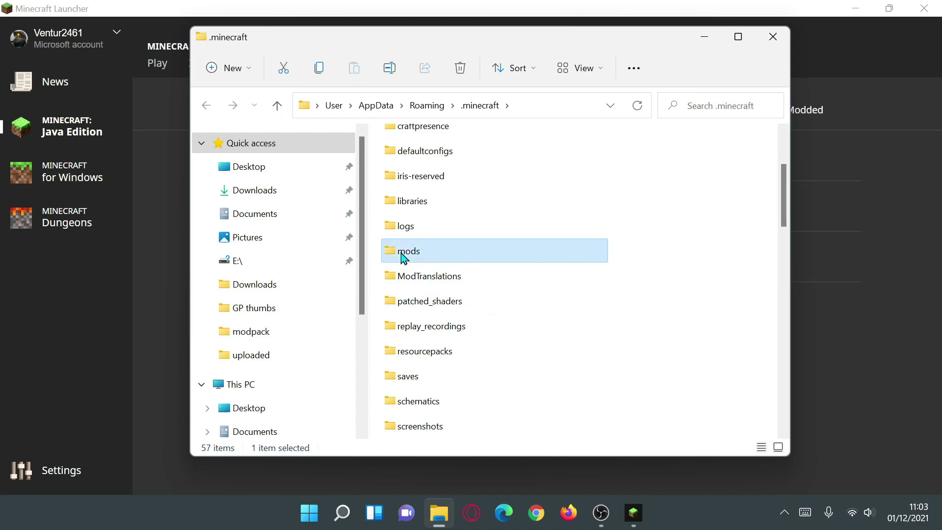
Open the mods folder, minimize the launcher, and move the five downloaded mod .jar files from the desktop into the folder
double_click(421, 253)
left_click(852, 9)
left_click(854, 9)
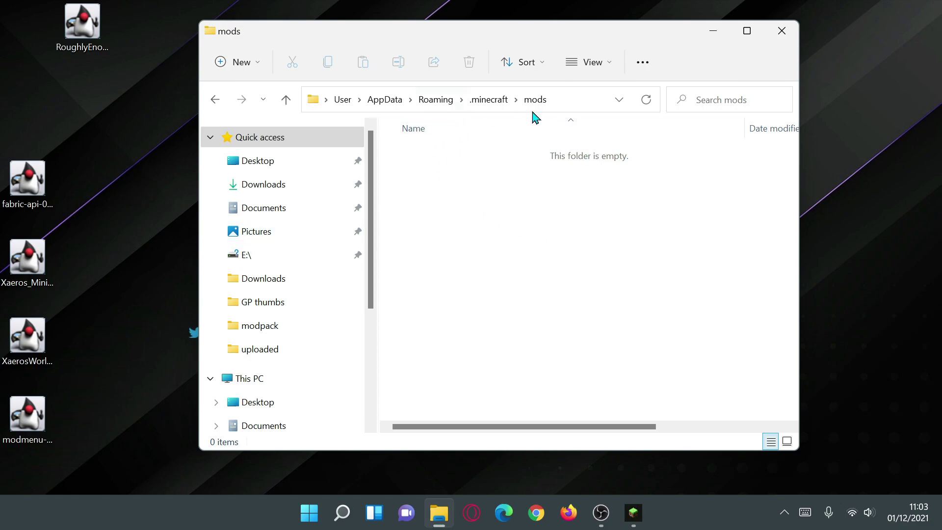
left_click_drag(84, 32, 27, 103)
left_click_drag(122, 59, 8, 496)
left_click_drag(30, 422, 598, 334)
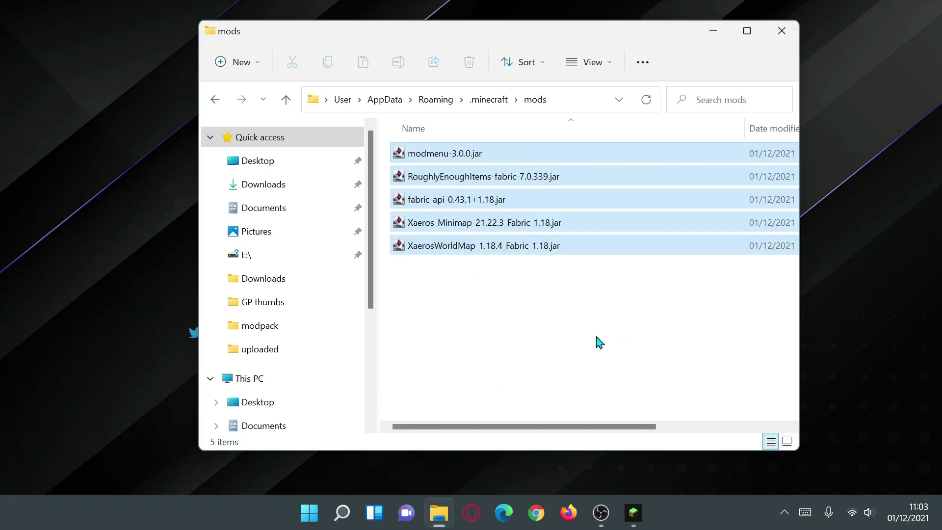
Close the mods folder and launch the game from the fabric-loader-1.18 installation in the Minecraft Launcher
left_click(507, 353)
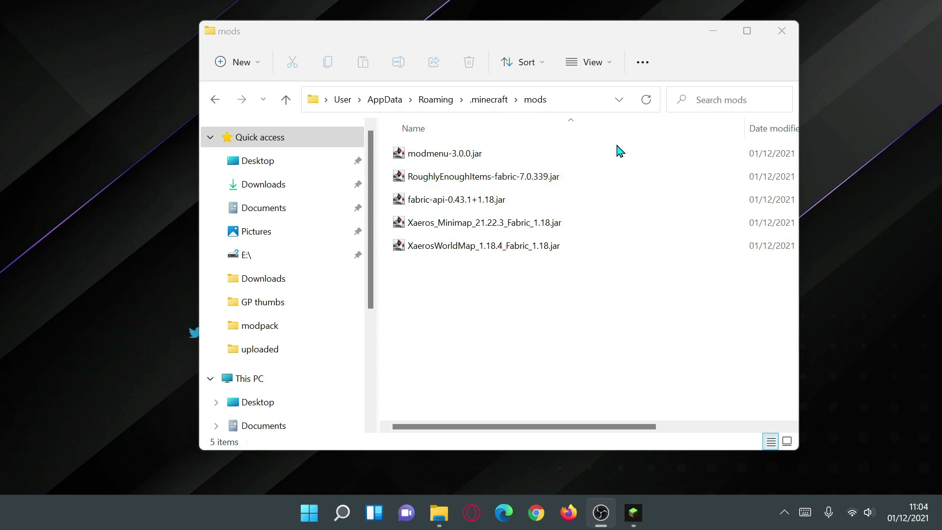
left_click(784, 39)
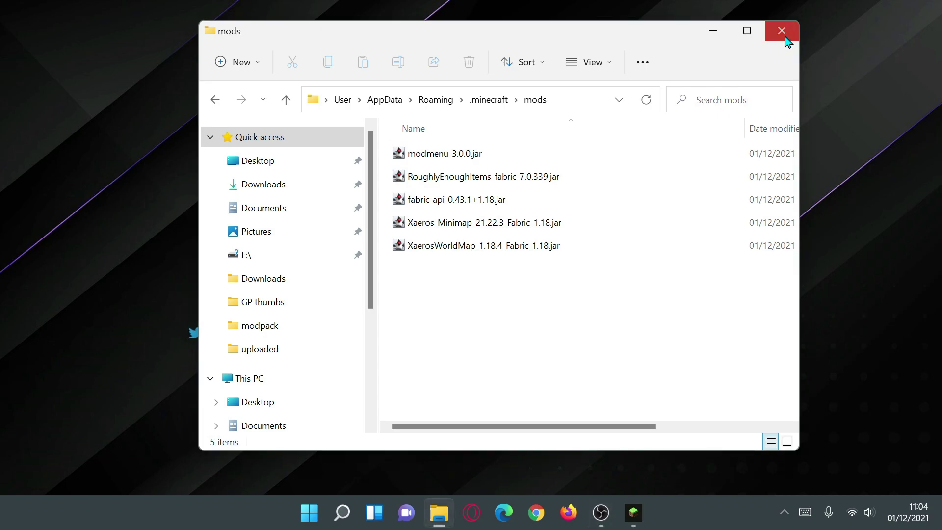
left_click(781, 31)
left_click(633, 513)
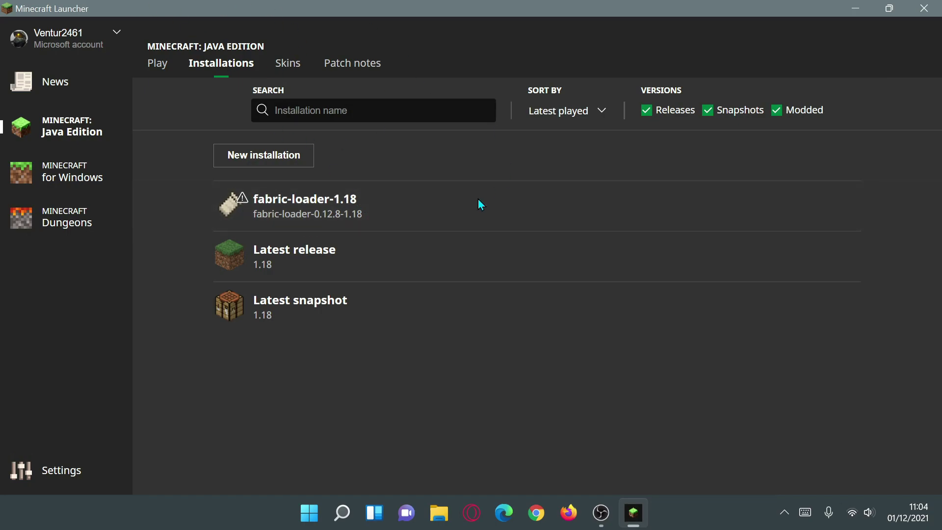
left_click(771, 215)
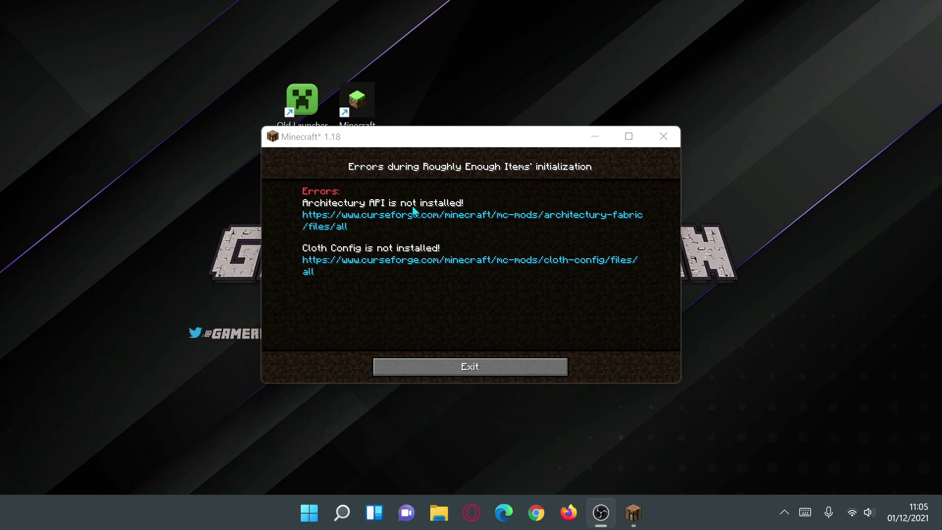
left_click(396, 215)
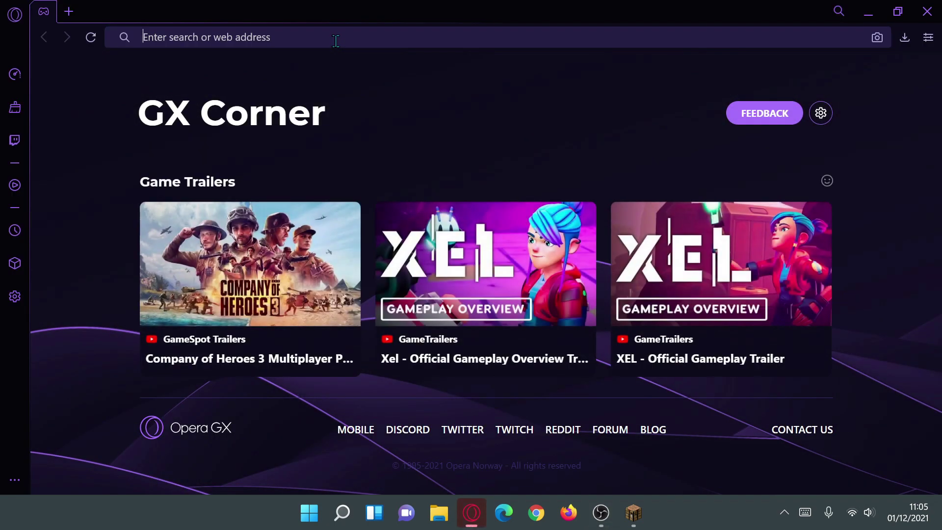
type("cur")
key("Return")
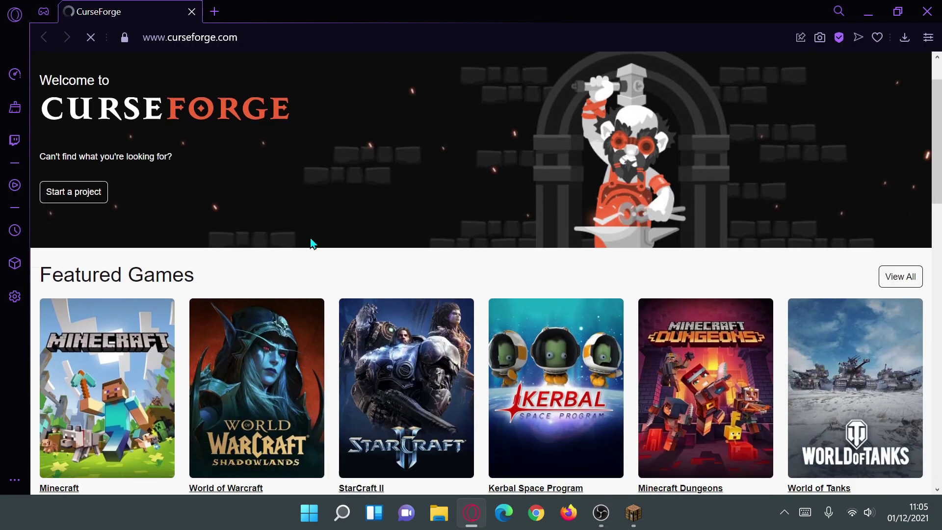
scroll(123, 255, "down", 3)
left_click(122, 255)
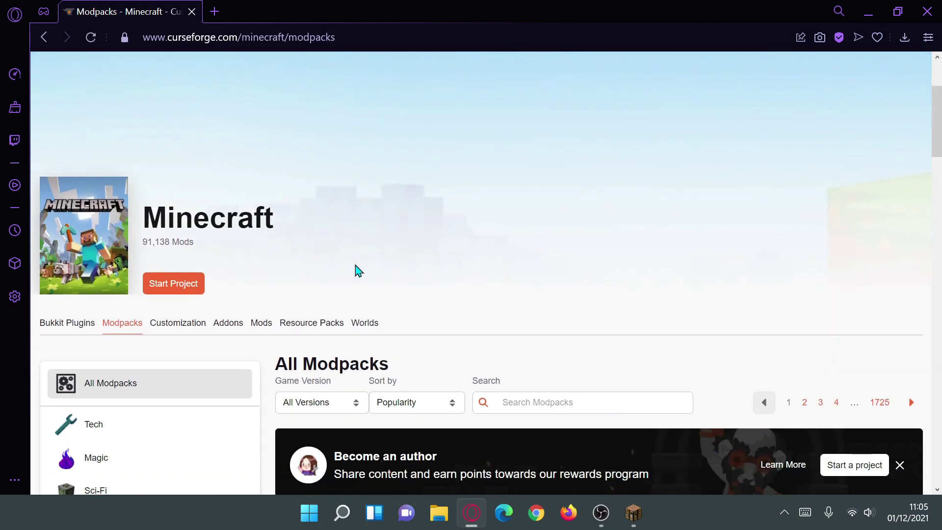
scroll(357, 271, "down", 3)
scroll(348, 245, "up", 2)
left_click(260, 248)
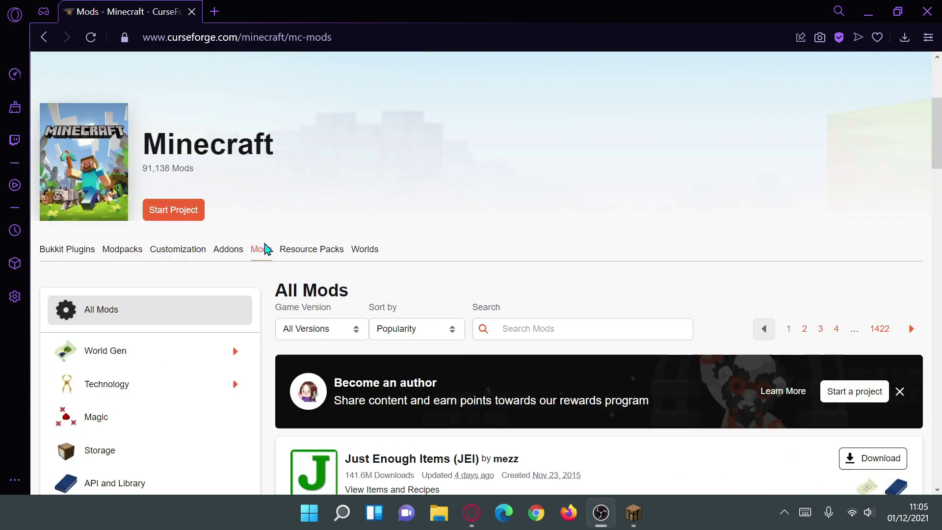
Search the CurseForge Minecraft mods for "rei", open Roughly Enough Items Fabric (REI), and find its required mods in the description
left_click(537, 323)
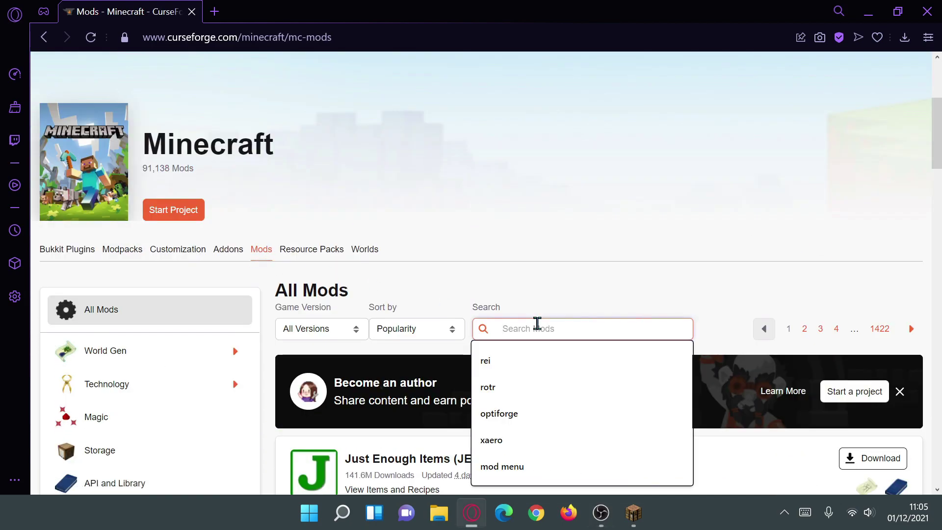
type("rei")
key("Return")
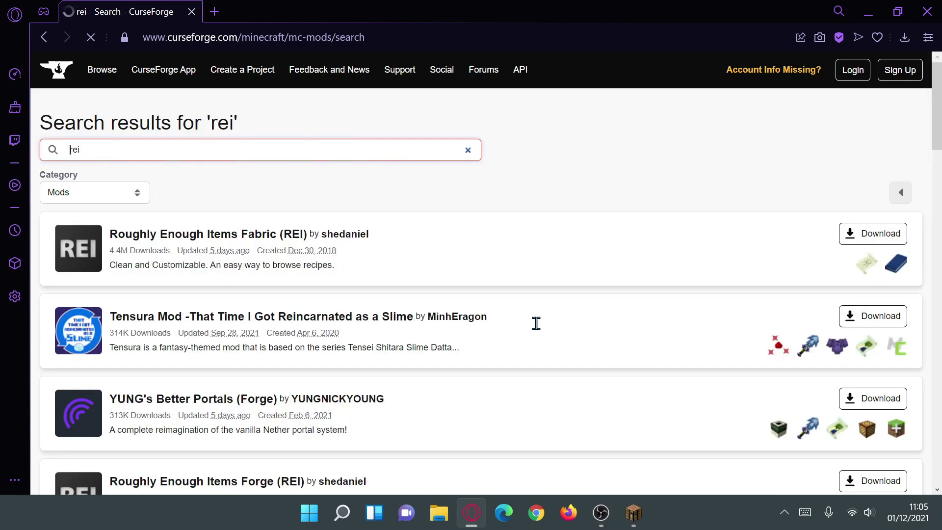
left_click(175, 241)
scroll(276, 245, "down", 5)
scroll(278, 244, "down", 2)
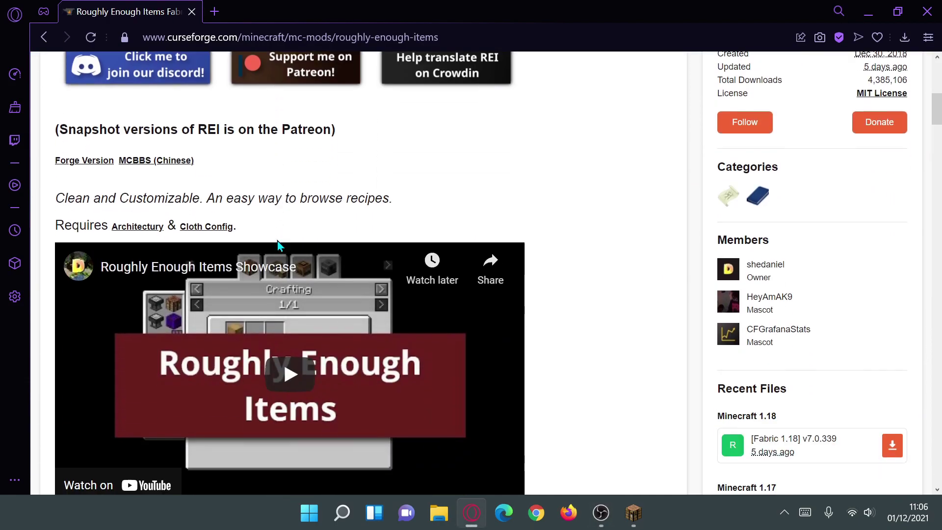
Open REI's required Architectury and Cloth Config pages, each in its own new browser tab
right_click(132, 233)
left_click(166, 241)
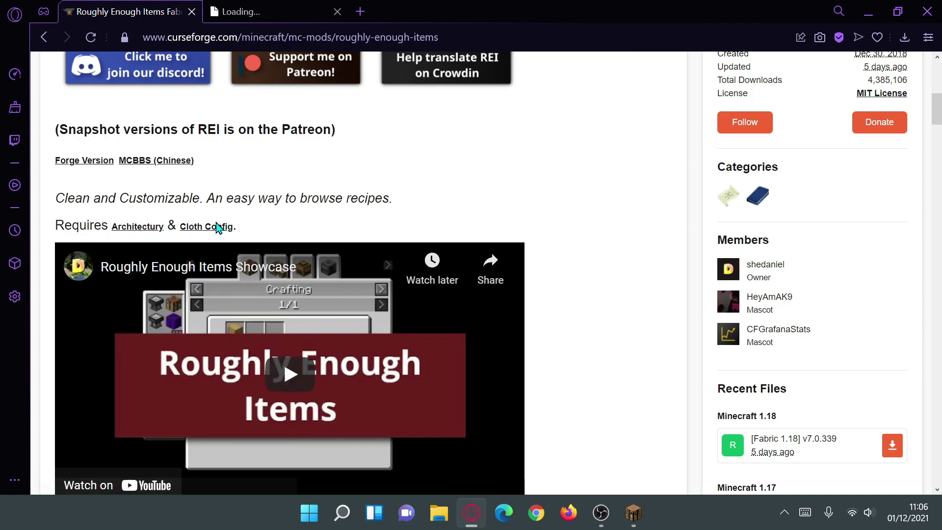
right_click(208, 232)
left_click(237, 241)
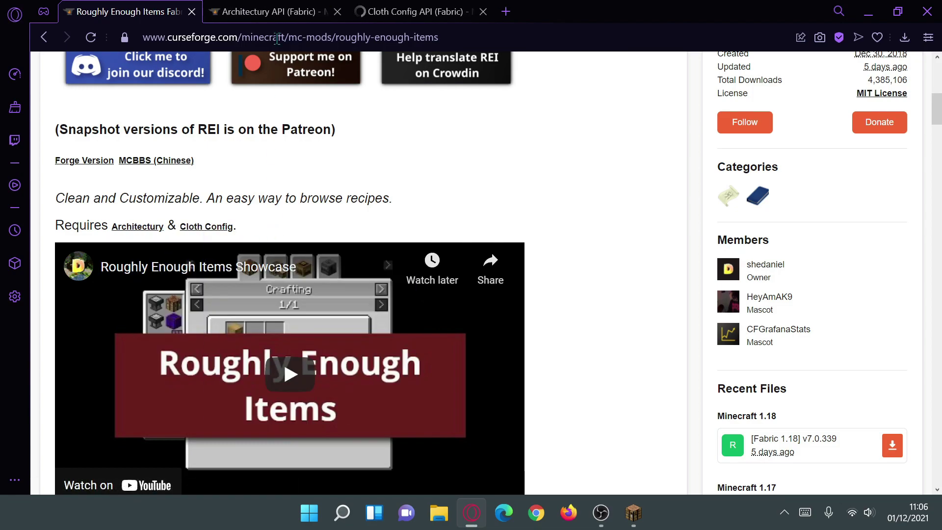
Switch to the Architectury API (Fabric) page and open its list of files
left_click(265, 12)
scroll(347, 210, "down", 3)
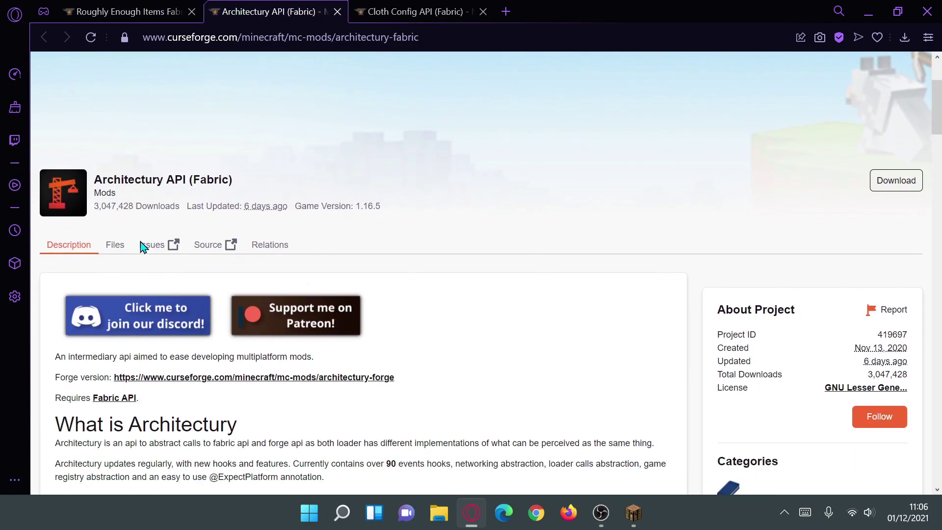
left_click(387, 12)
left_click(287, 20)
left_click(119, 182)
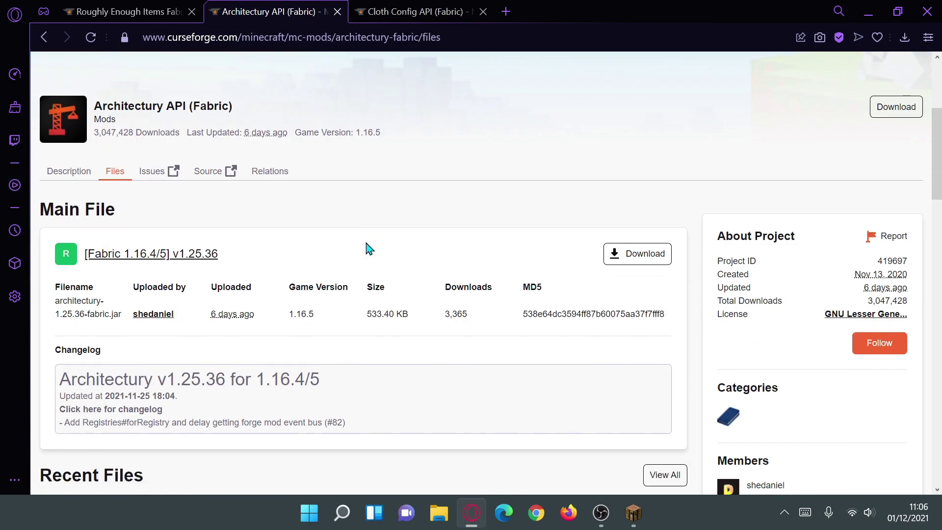
Find the [Fabric 1.18] v3.0.39 release among the recent Architectury API files and download it
scroll(369, 249, "down", 2)
scroll(369, 240, "up", 6)
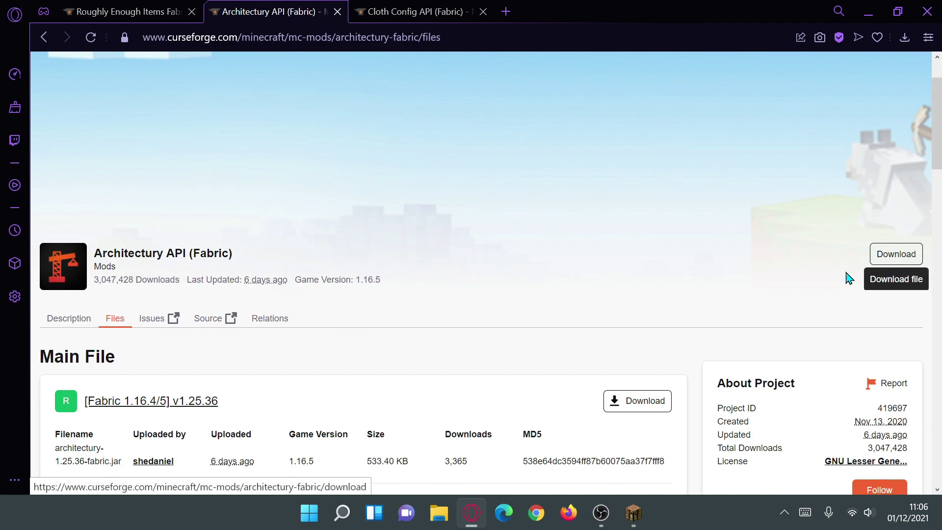
scroll(559, 280, "down", 6)
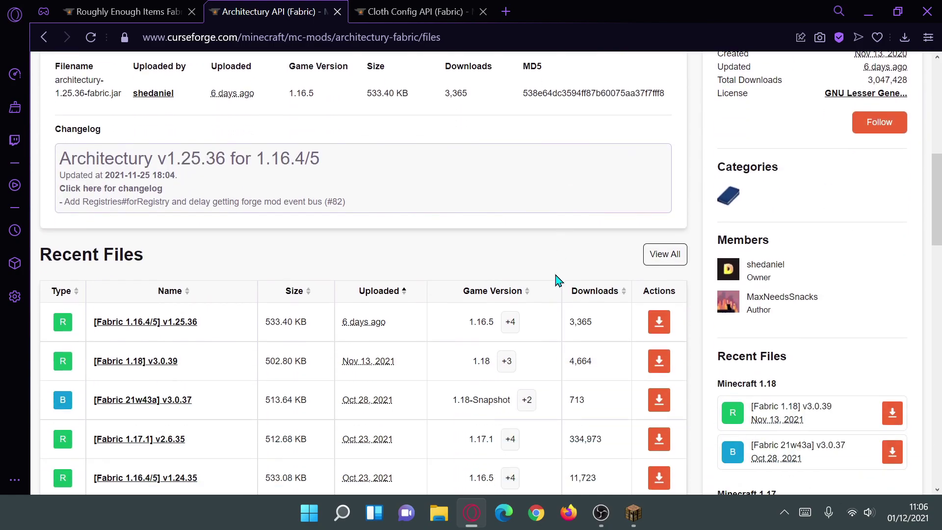
double_click(486, 362)
left_click(125, 366)
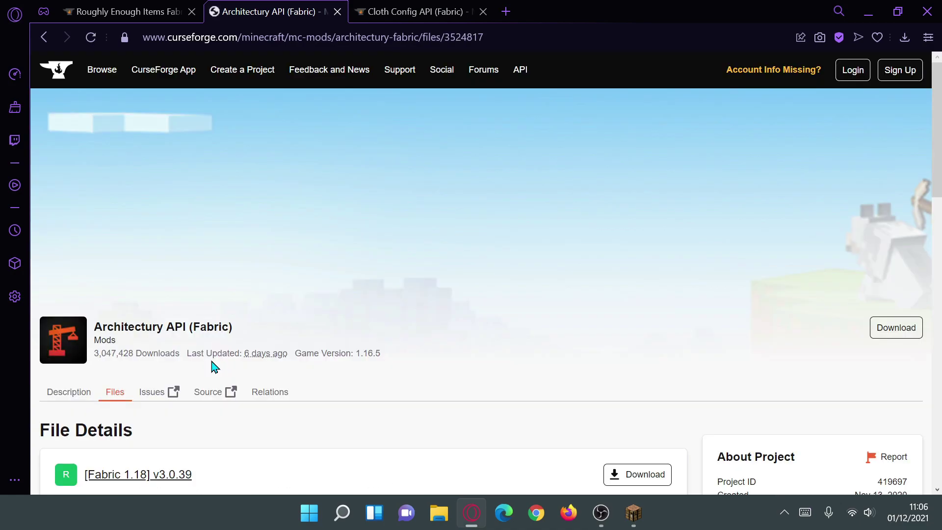
scroll(483, 326, "down", 3)
left_click(634, 334)
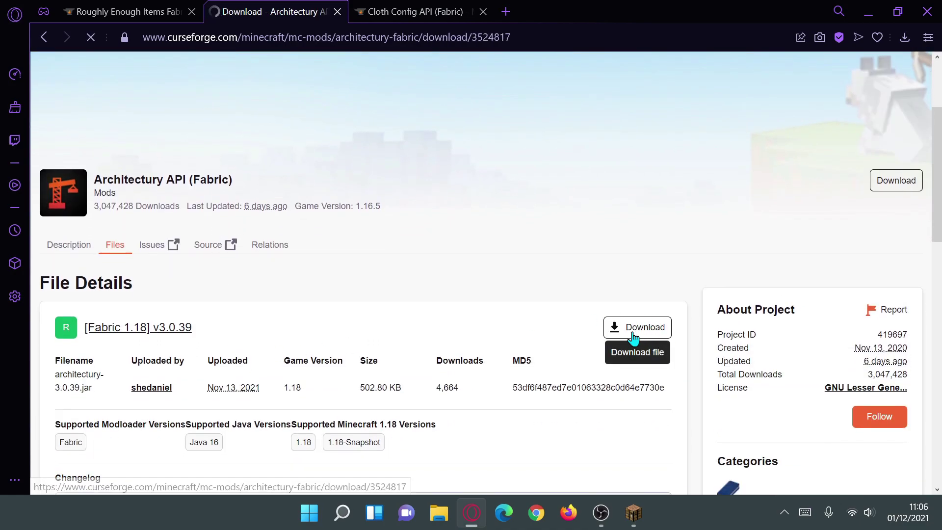
scroll(714, 376, "down", 2)
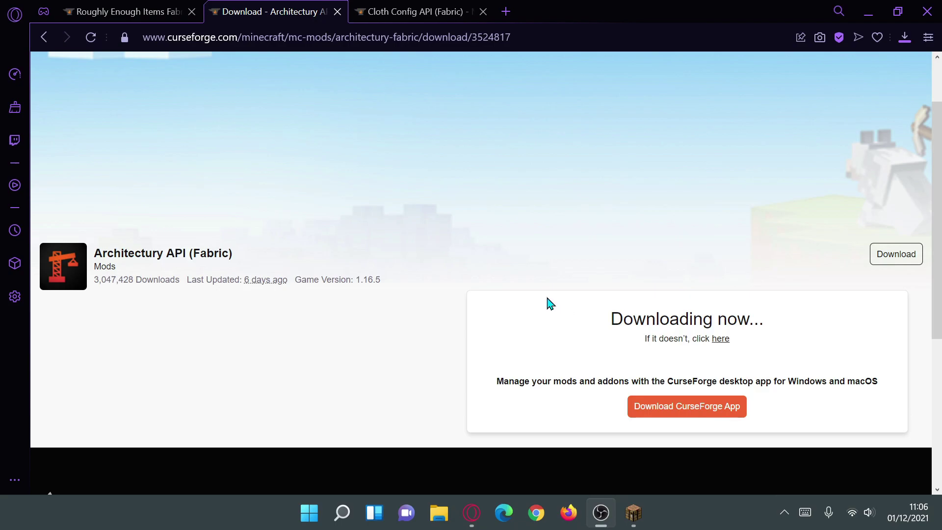
Download Cloth Config API's [Fabric 1.18] v6.0.42 file, save it to the desktop as cloth-config-6.0.42-fabric.jar, and close the browser
left_click(422, 14)
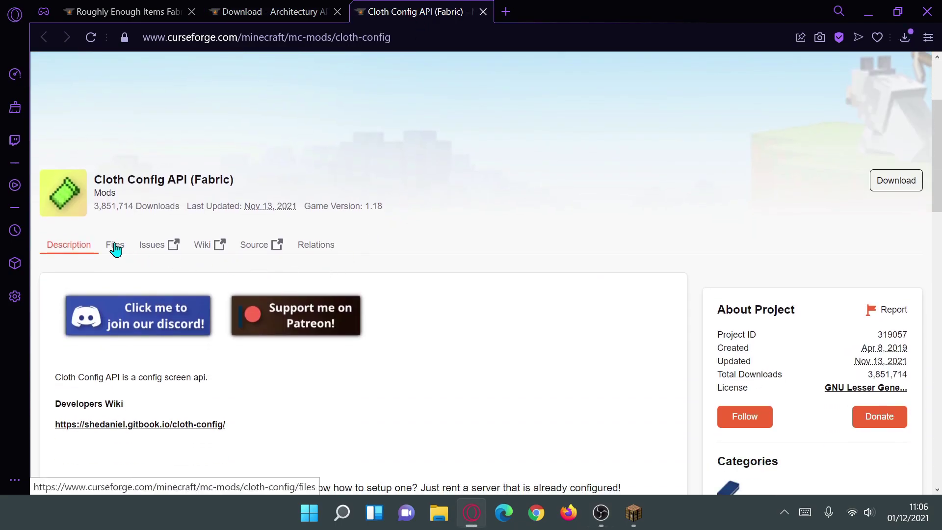
left_click(295, 308)
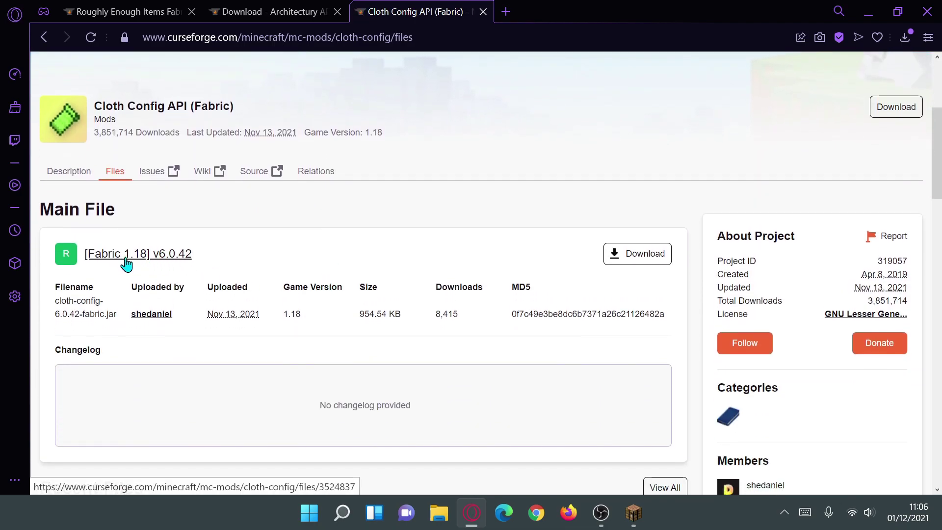
left_click(634, 253)
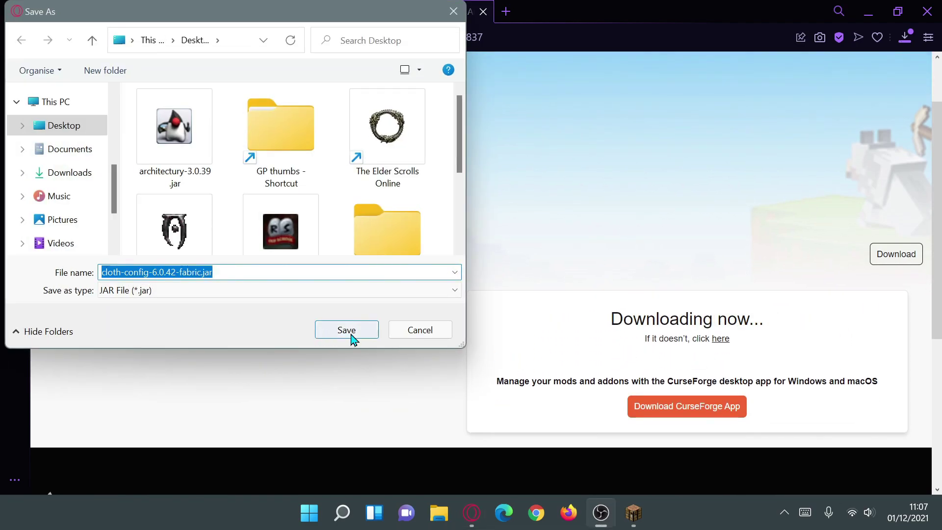
left_click(346, 332)
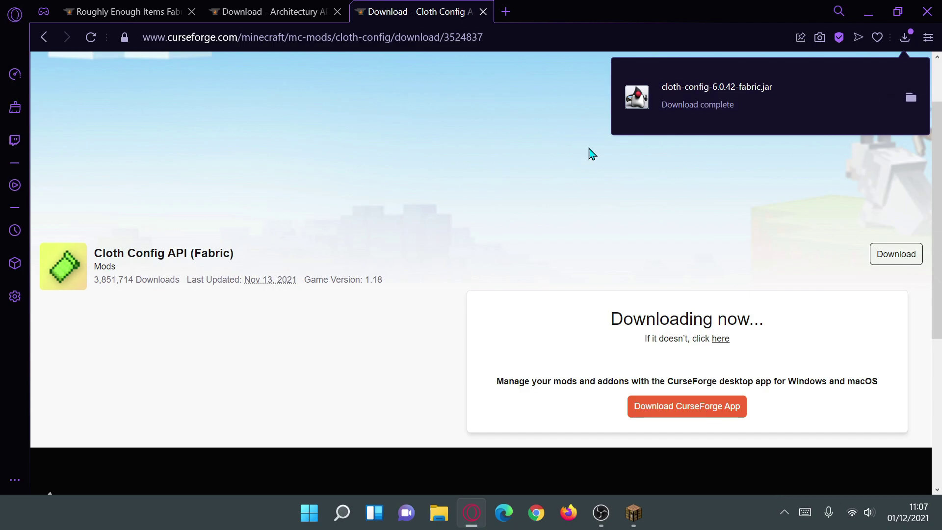
left_click(926, 11)
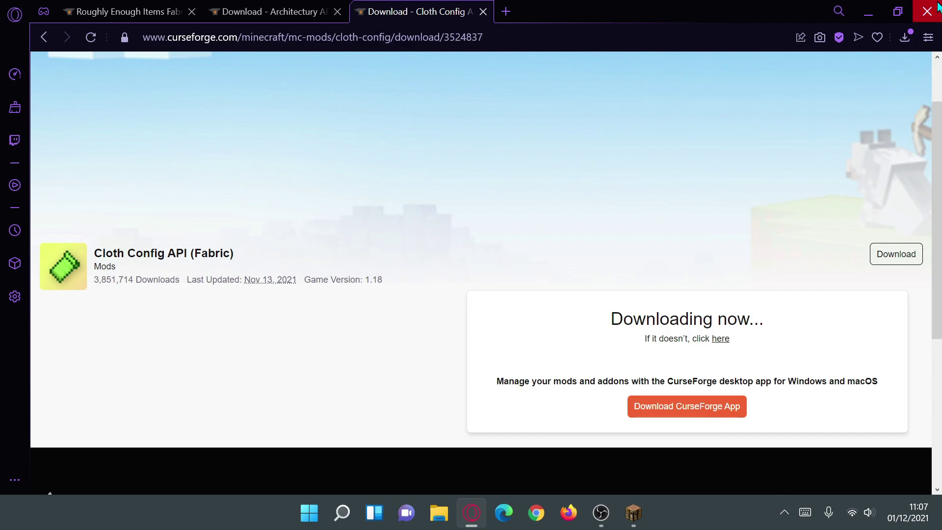
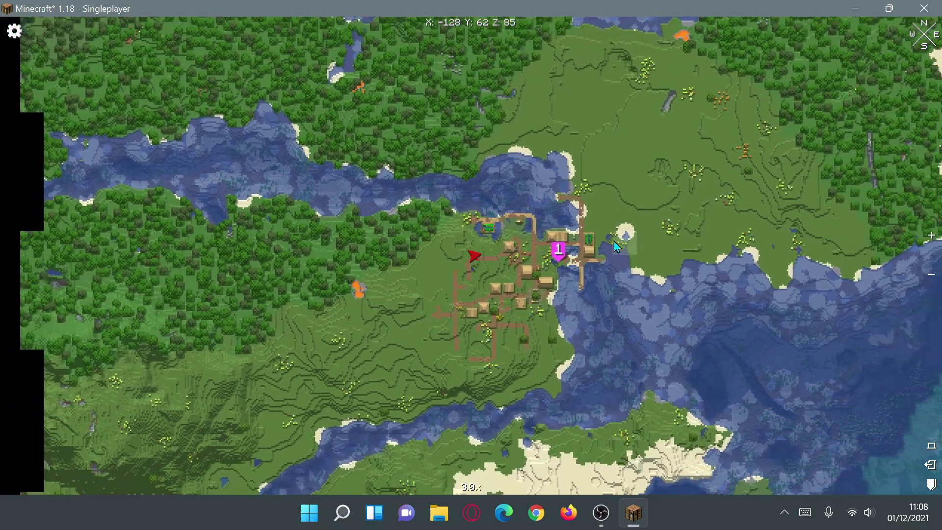
In Minecraft, zoom the full-screen world map in and out around the village, and close the map
scroll(596, 252, "up", 5)
scroll(317, 237, "down", 3)
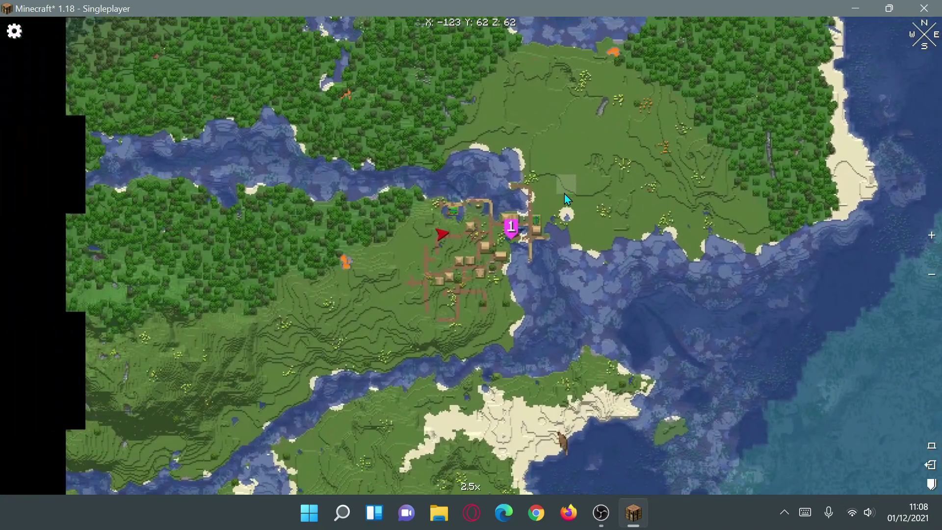
key("m")
Walk through the village past the houses and hay bales to the riverside to view the minimap and waypoint marker during play
key("w")
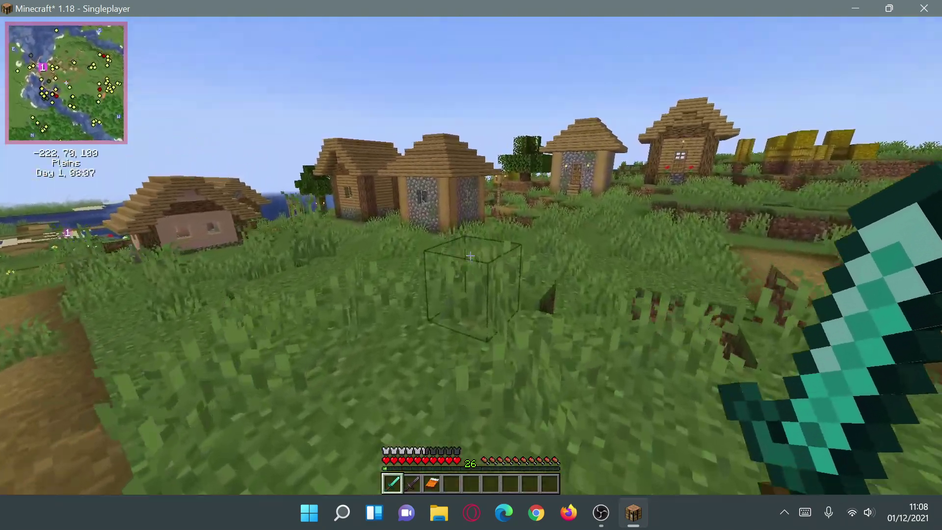
key("w")
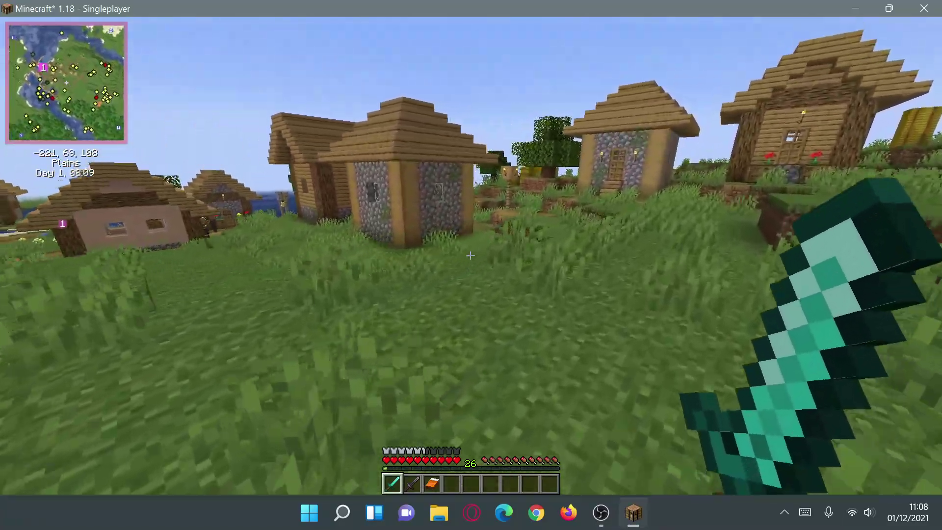
key("w")
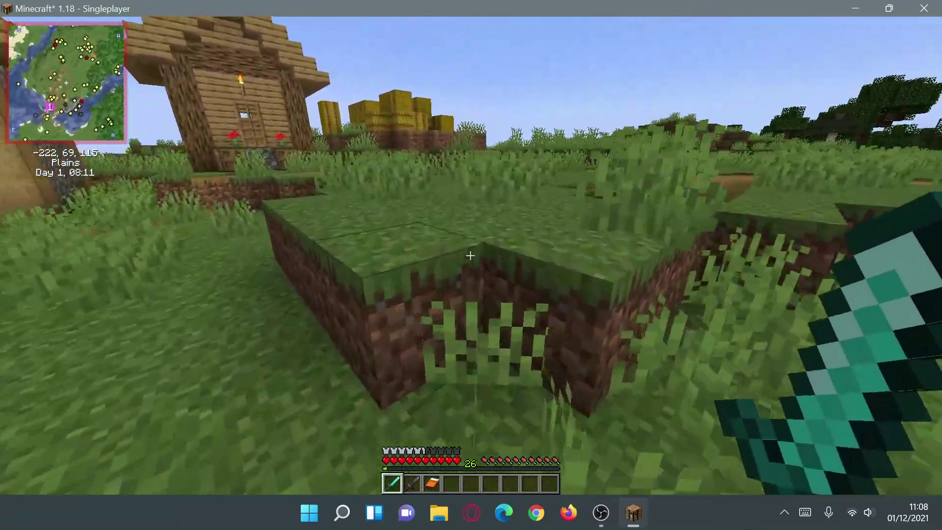
key("w")
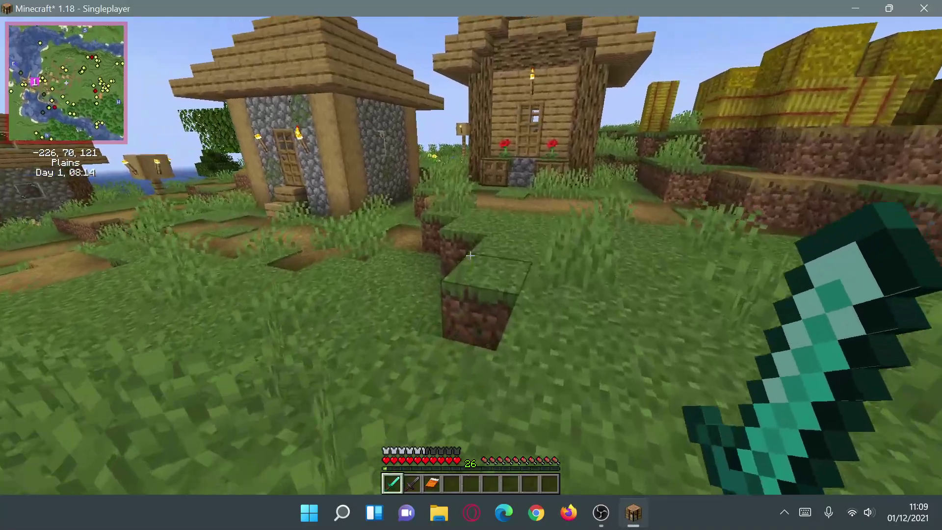
key("w")
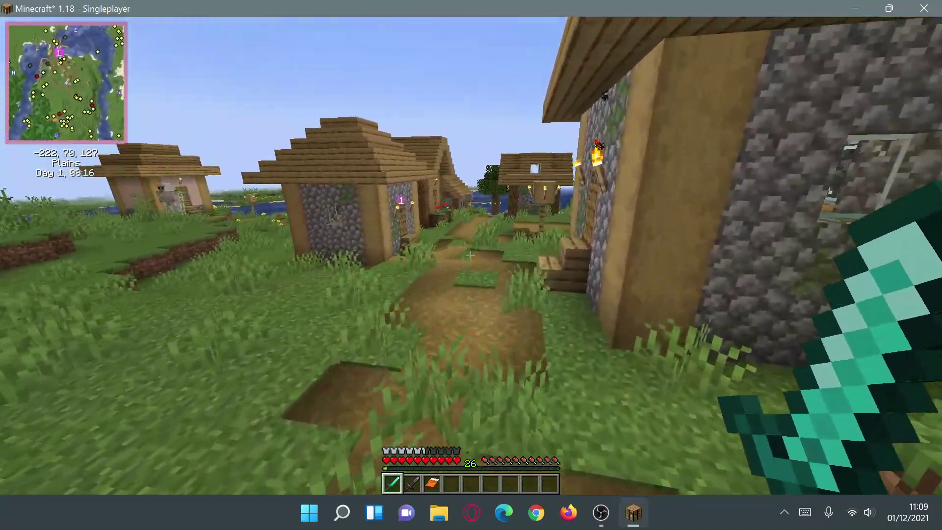
key("w")
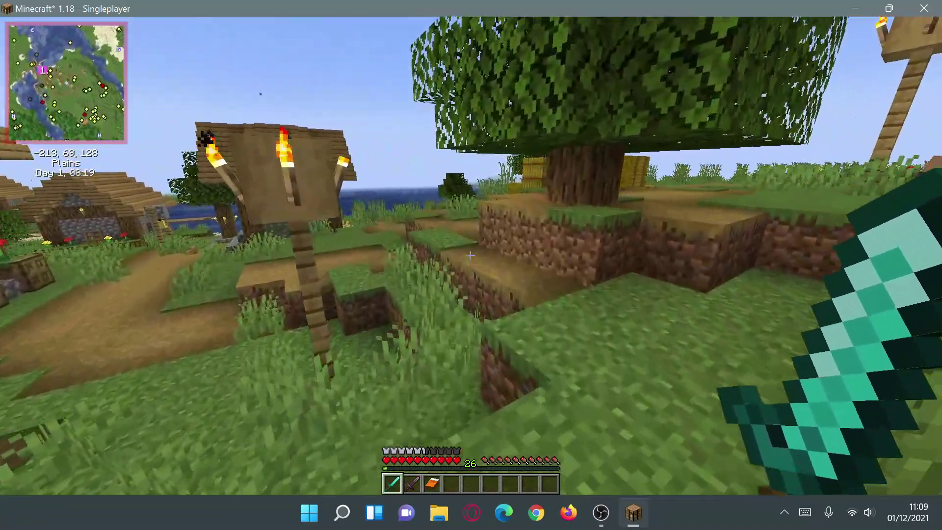
key("w")
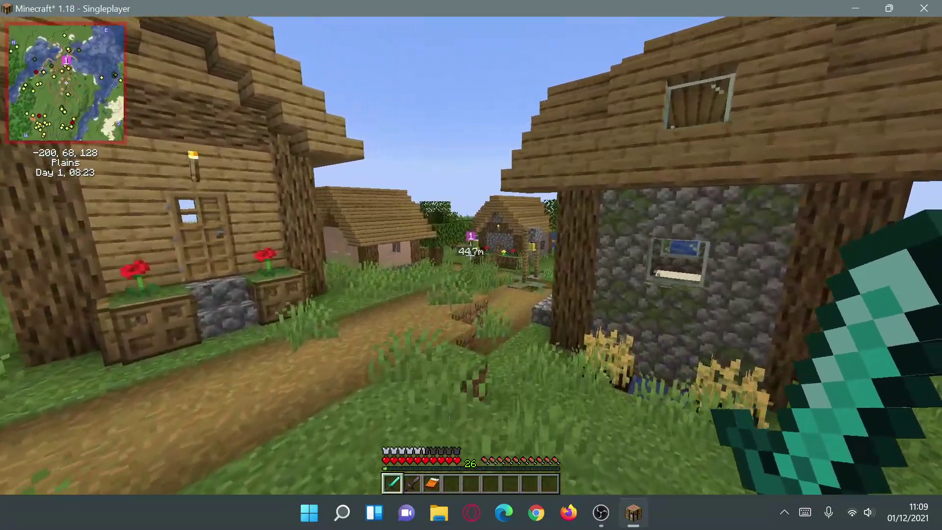
key("w")
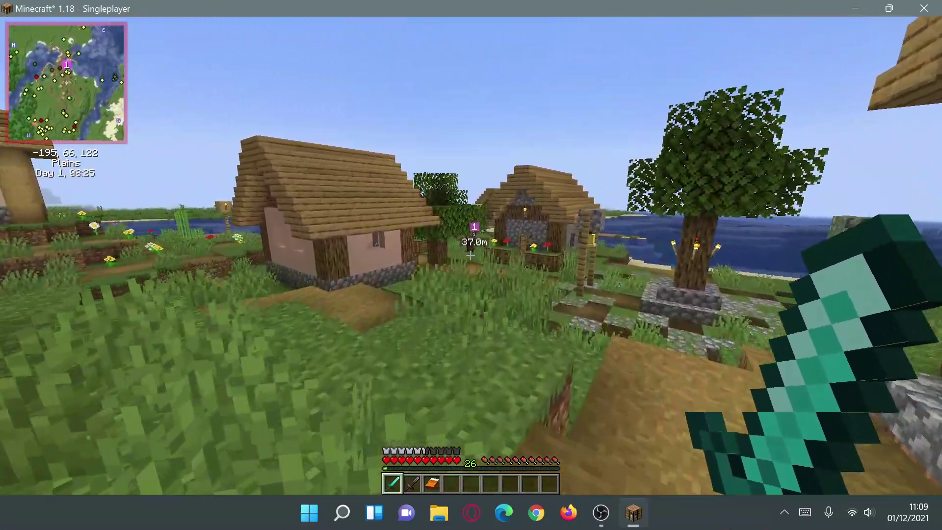
key("w")
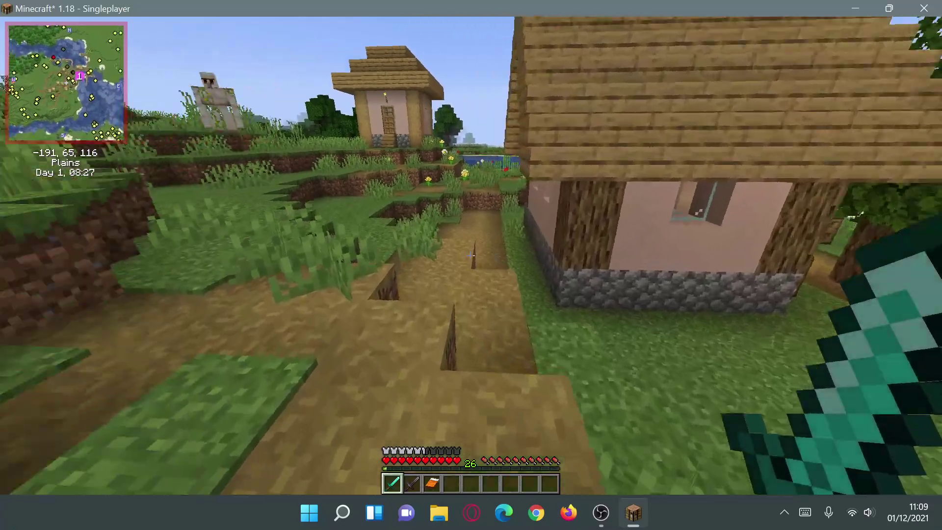
key("w")
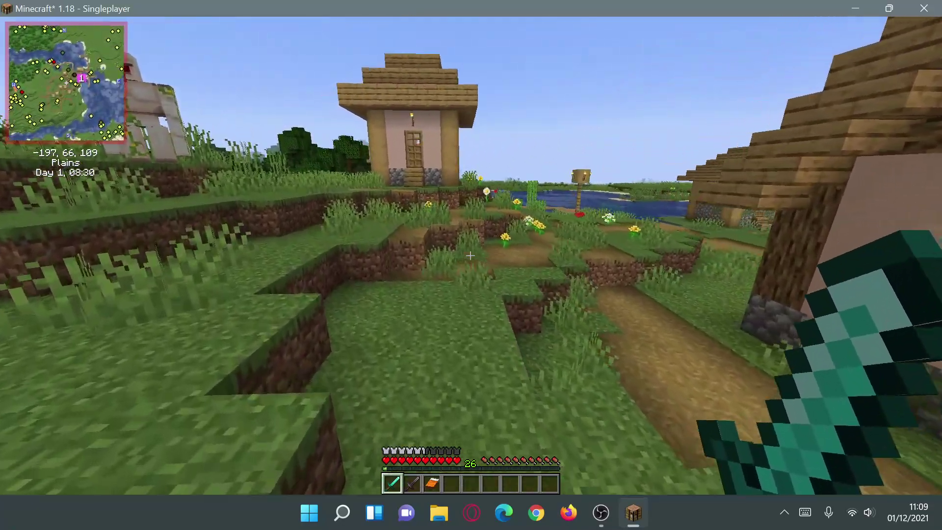
key("w")
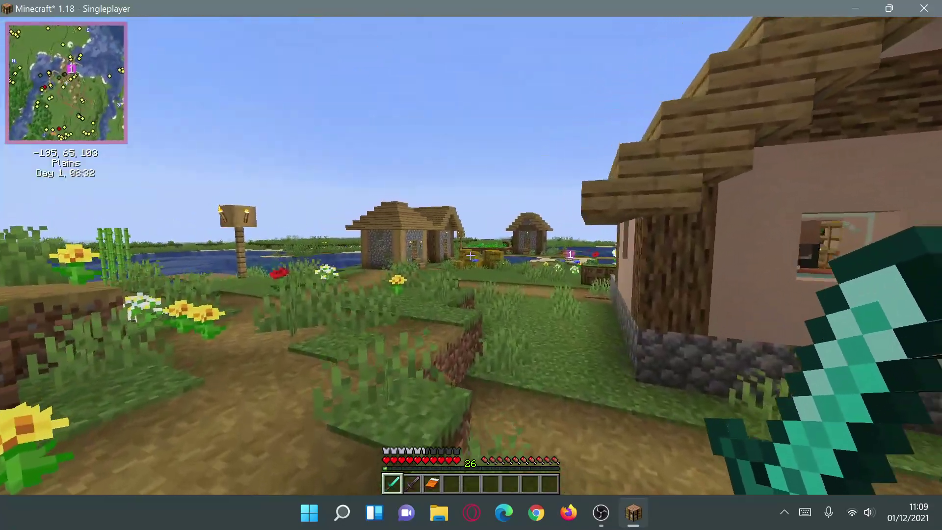
key("w")
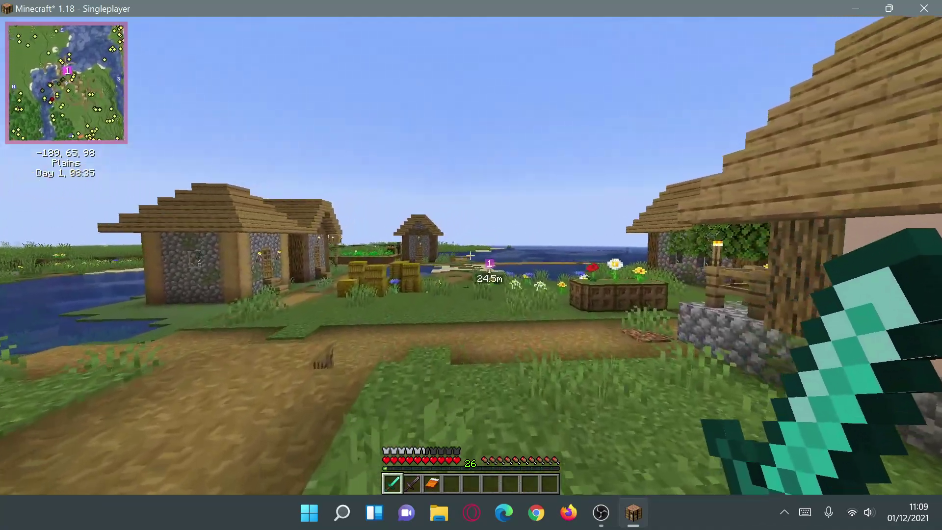
key("w")
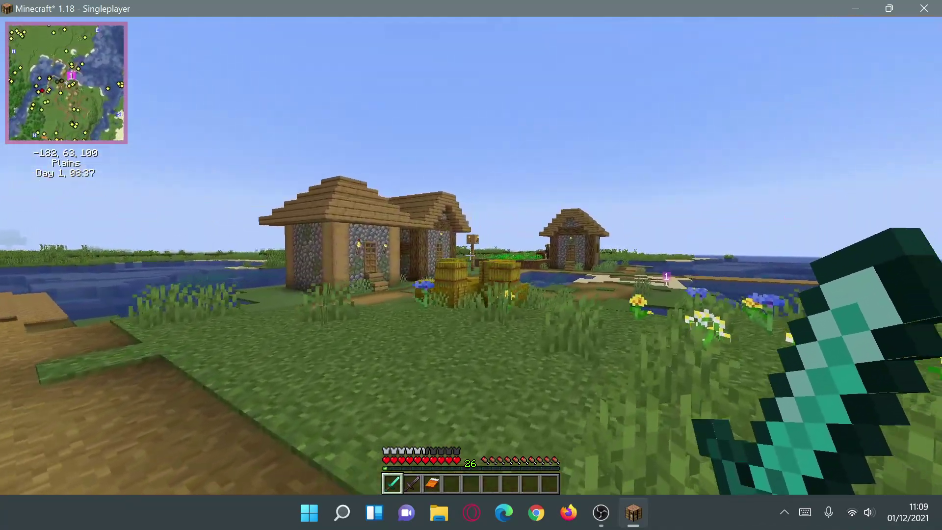
key("w")
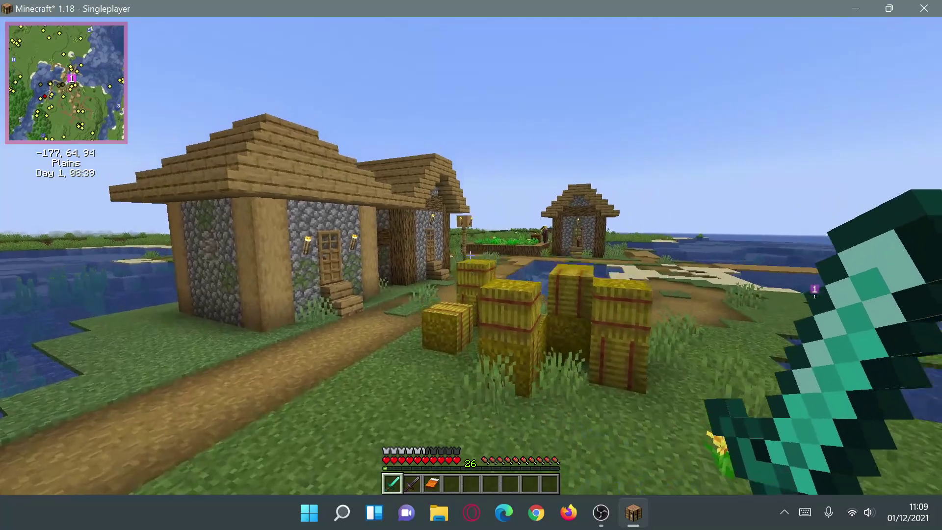
key("w")
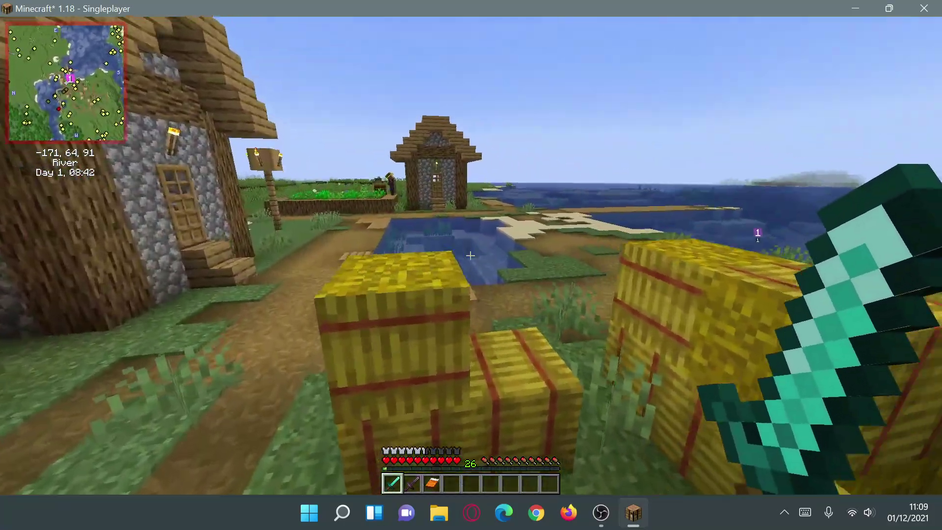
key("w")
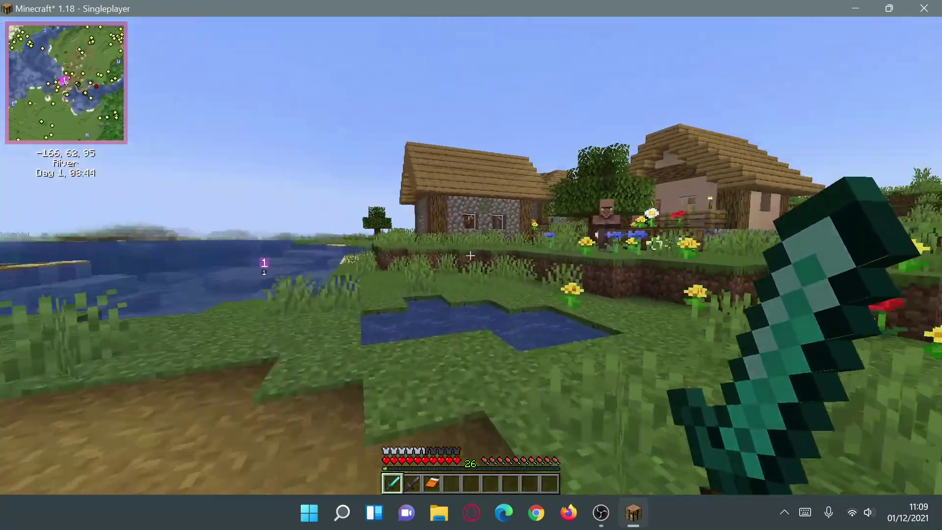
Walk along the village path beside the river and past the houses to view the minimap while exploring
key("w")
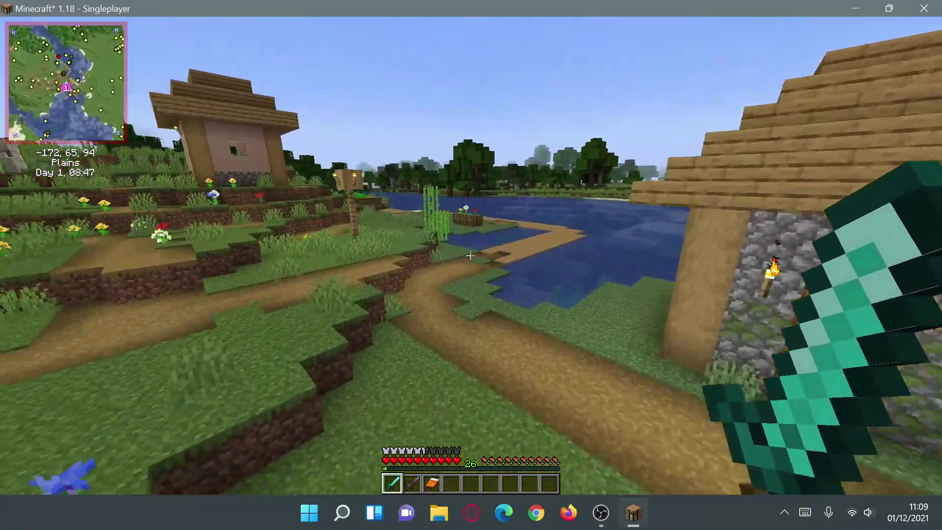
key("w")
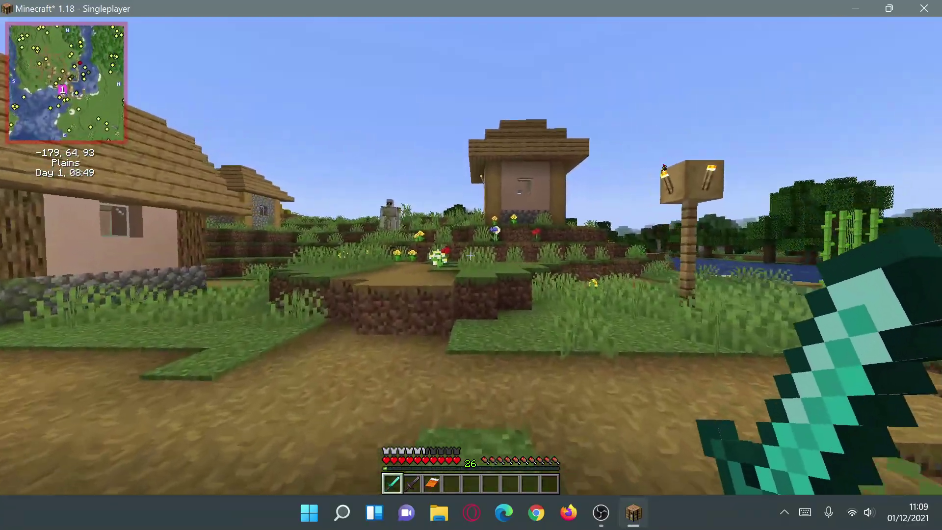
key("w")
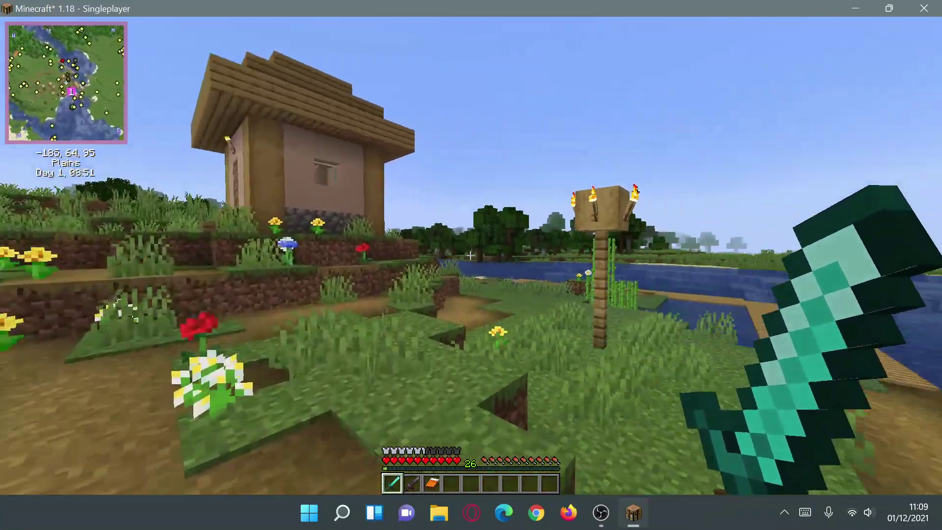
key("w")
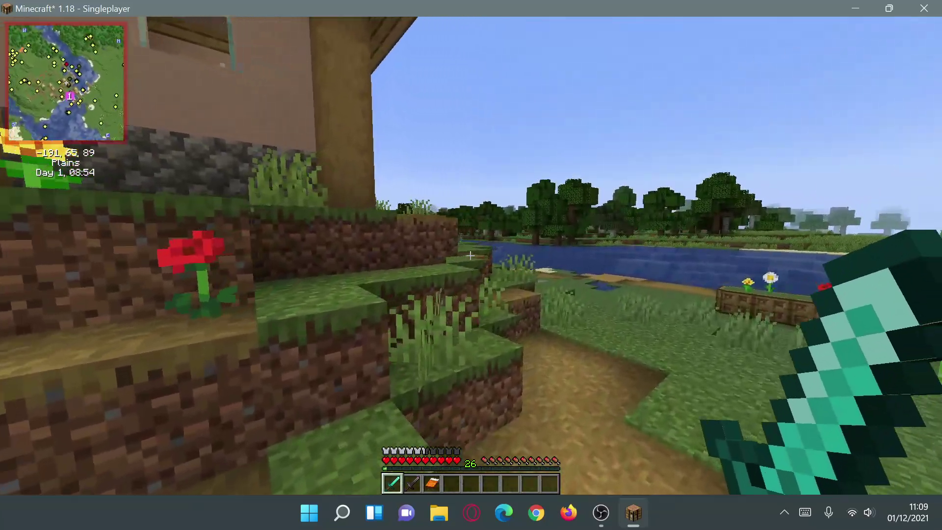
key("w")
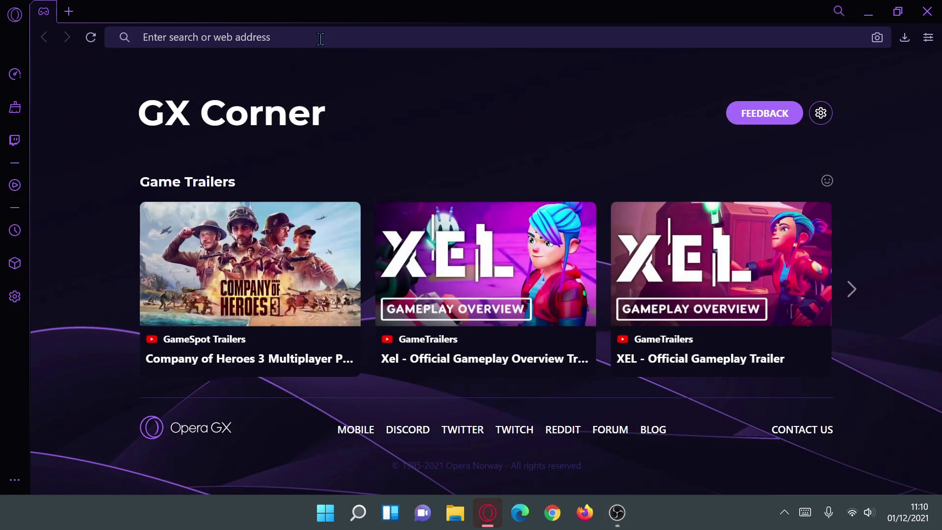
In the Opera GX browser, search the web for "minecraft forge" and open the official Forge downloads page
type("minecraft")
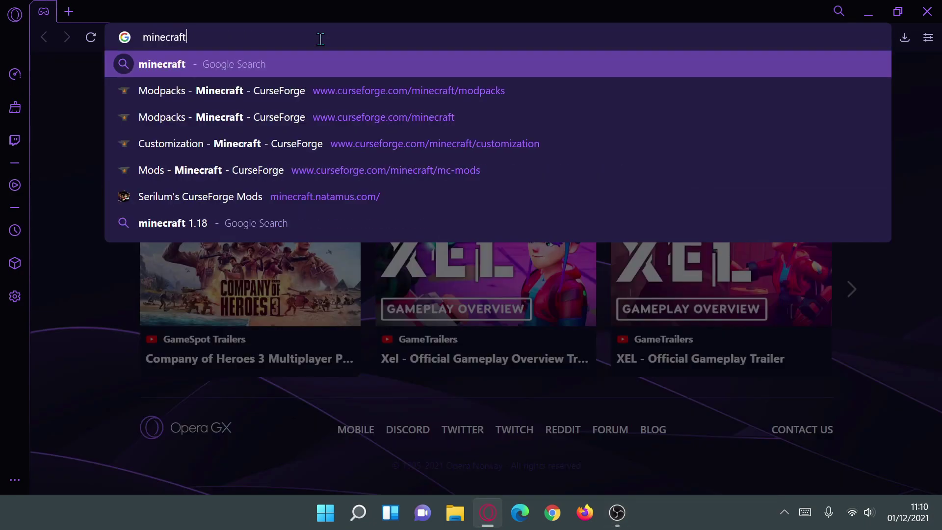
type(" forge")
key("Return")
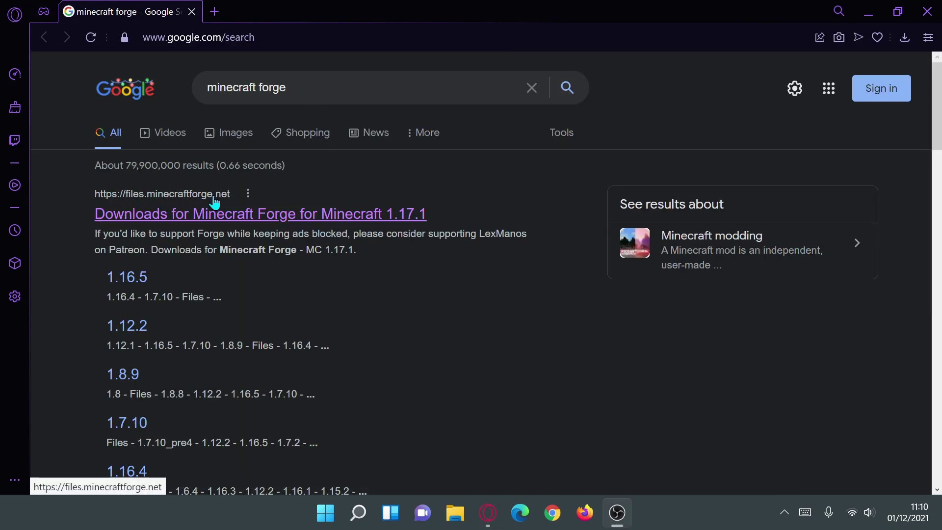
left_click(231, 218)
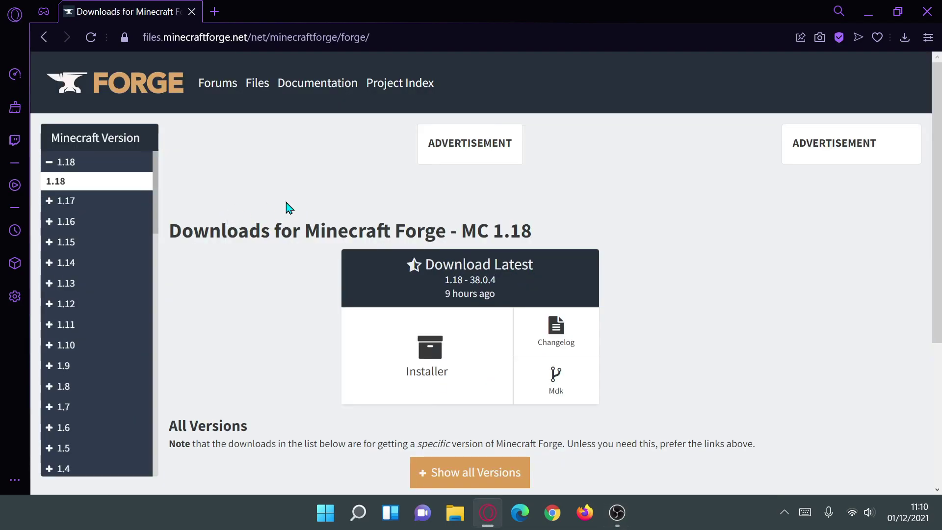
Download the latest Forge 1.18 - 38.0.4 installer, skip the advertisement, and save forge-1.18-38.0.4-installer.jar
scroll(378, 238, "down", 5)
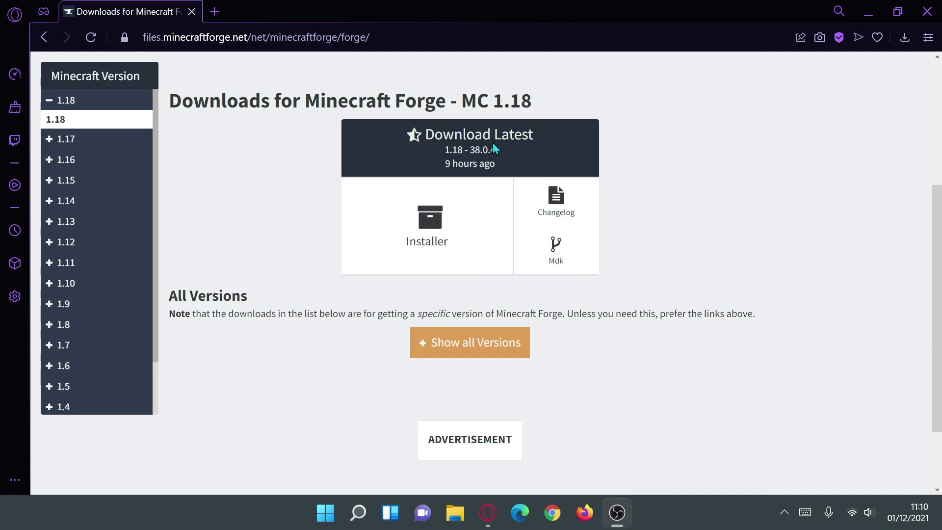
mouse_move(517, 165)
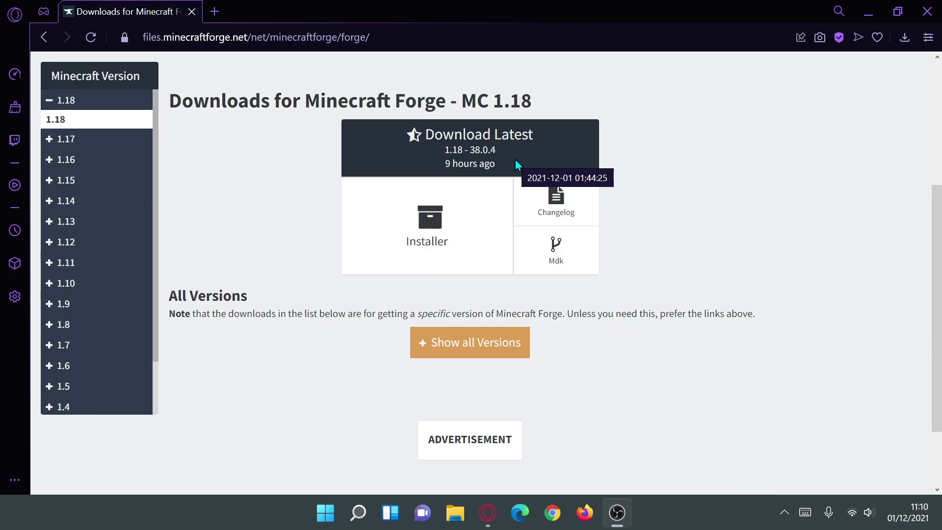
left_click(440, 243)
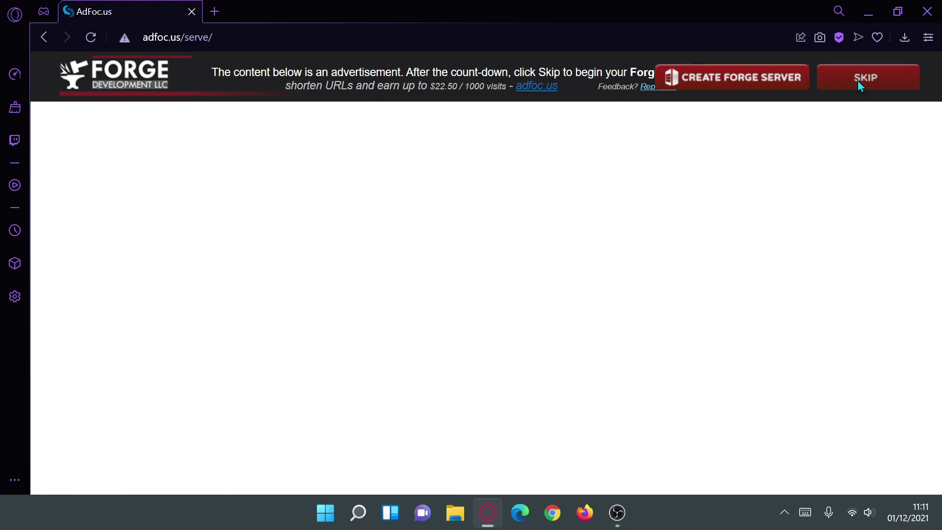
left_click(858, 86)
left_click(337, 326)
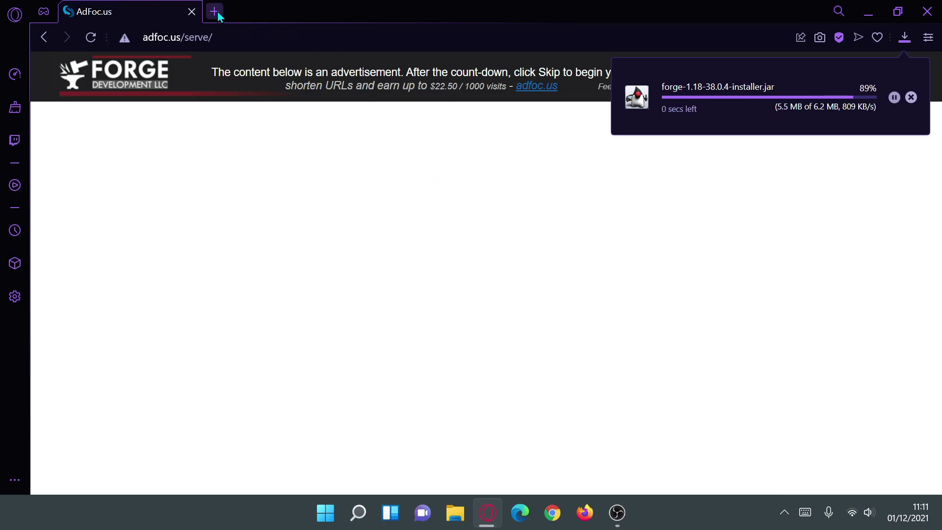
Open CurseForge in a new browser tab and go to the Mods section for Minecraft
left_click(214, 12)
type("cur")
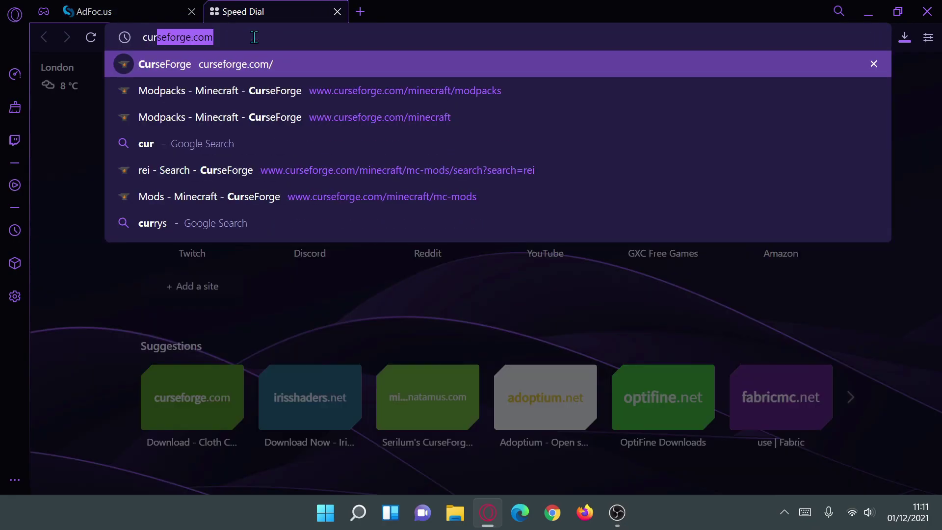
key("Return")
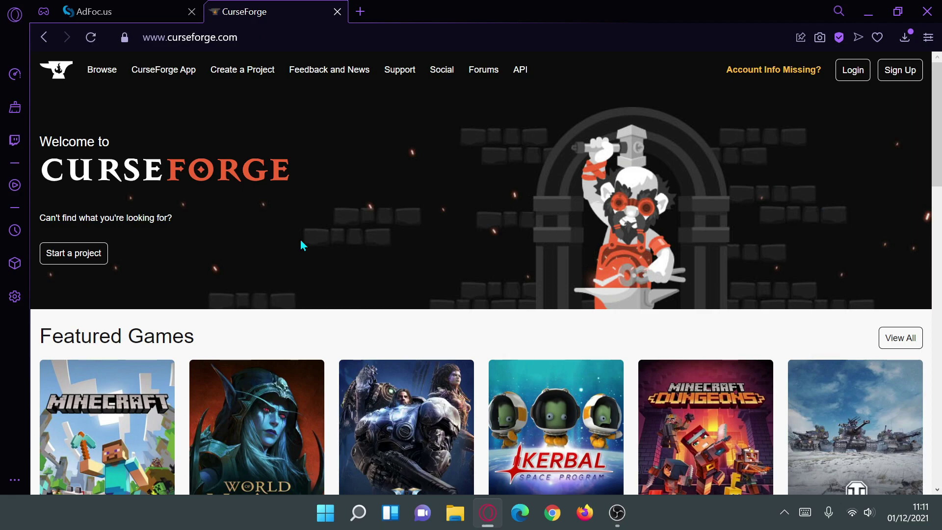
scroll(296, 246, "down", 3)
left_click(71, 272)
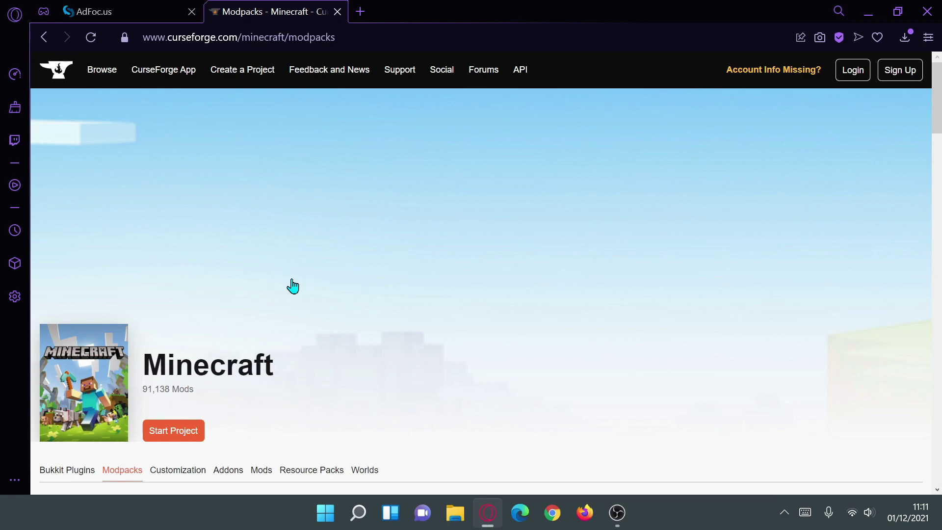
scroll(293, 285, "down", 3)
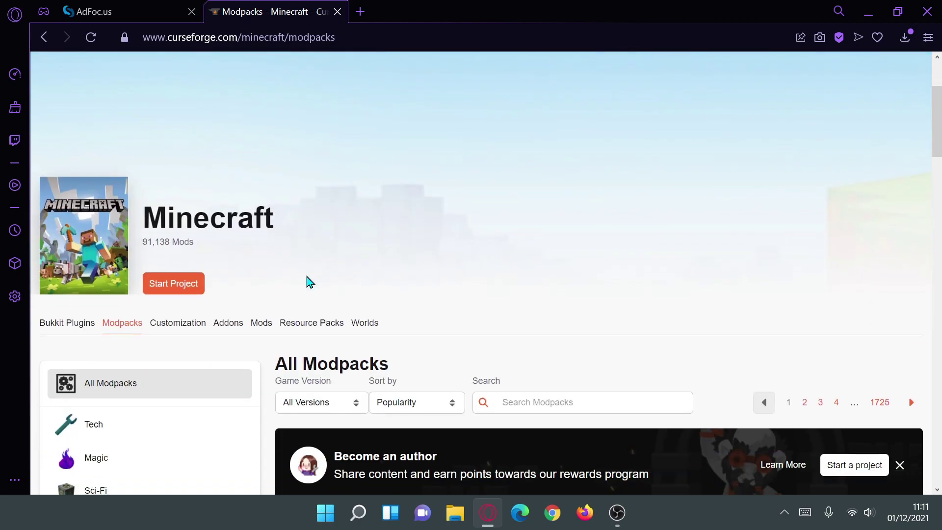
left_click(261, 323)
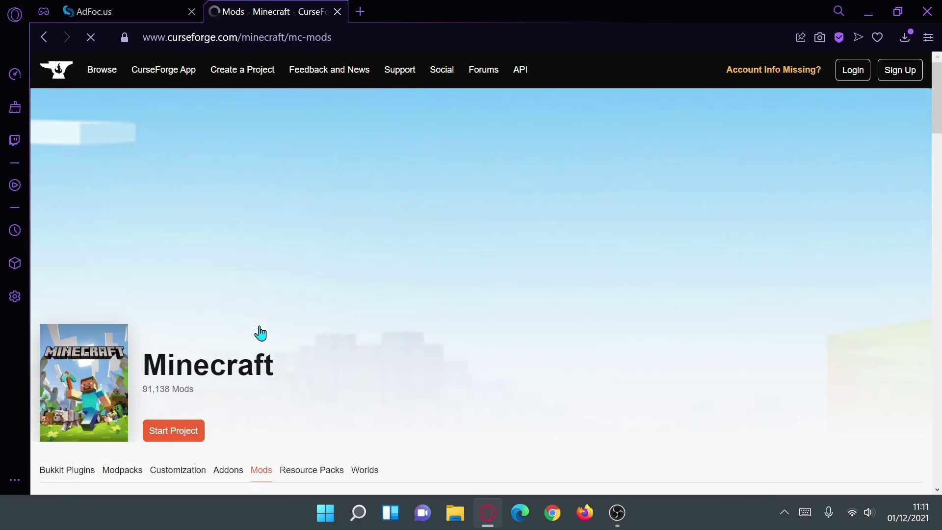
Look through the most popular Minecraft mods on CurseForge for one to use with Forge 1.18
scroll(416, 353, "down", 3)
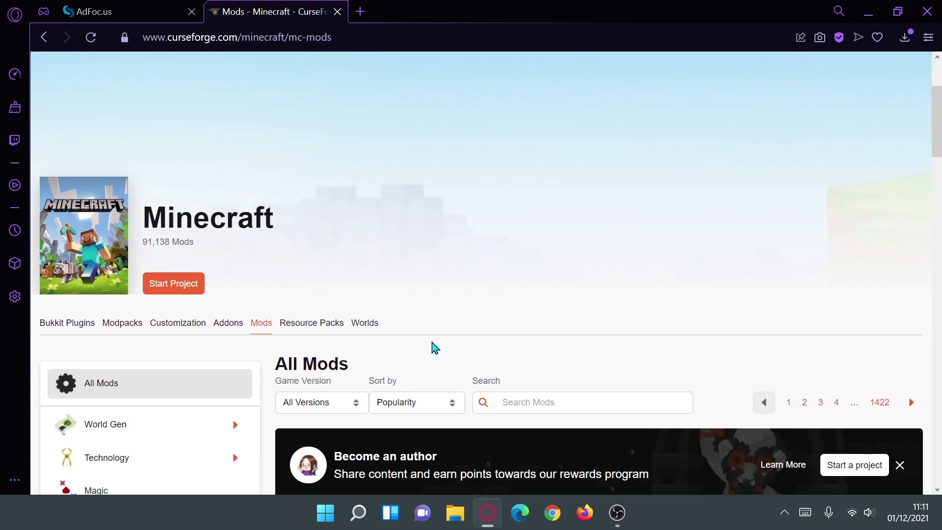
scroll(430, 347, "down", 2)
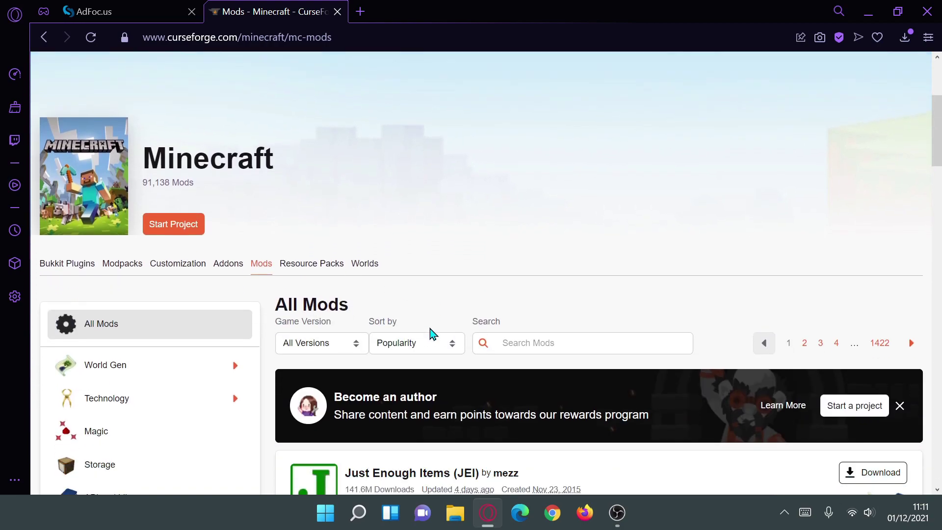
scroll(447, 196, "down", 5)
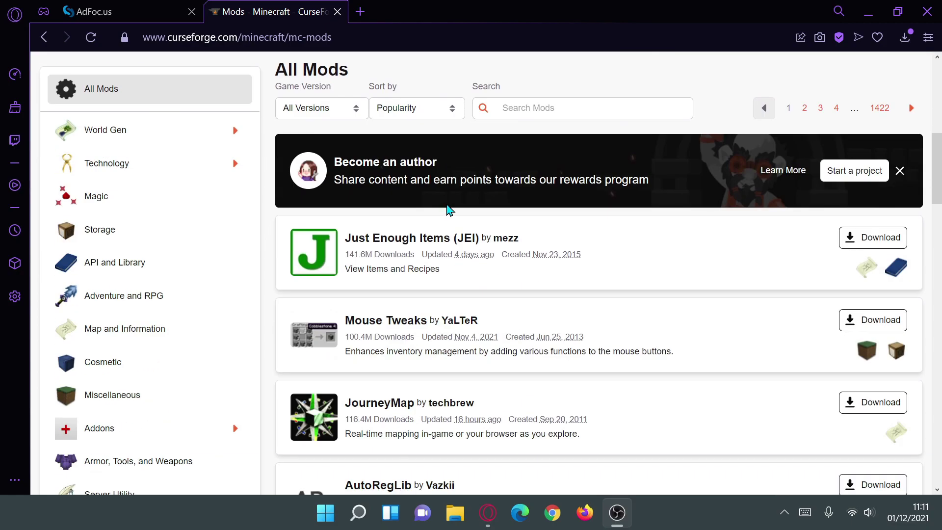
scroll(470, 287, "up", 2)
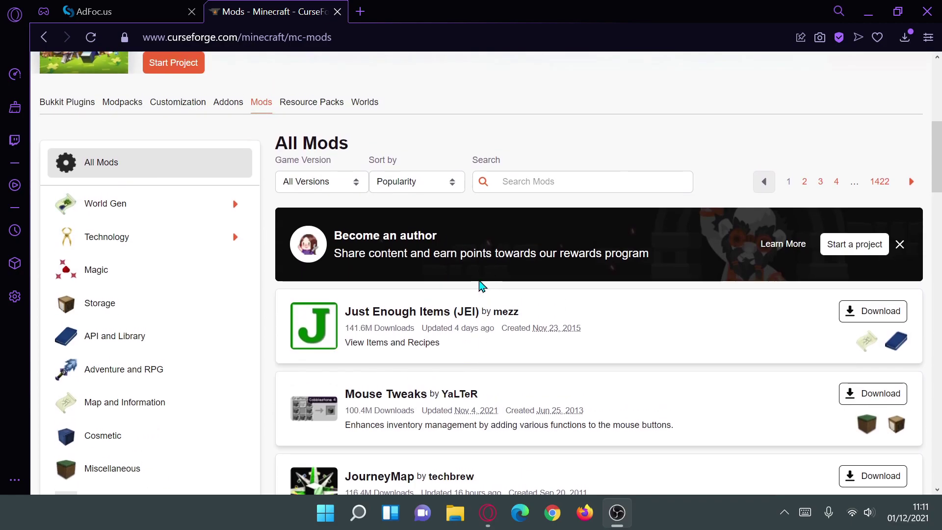
scroll(480, 286, "down", 2)
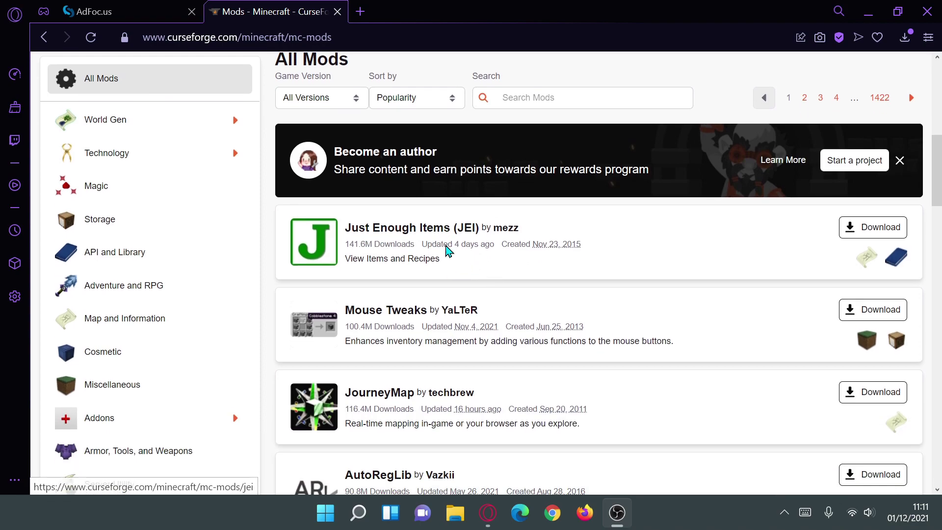
scroll(432, 248, "down", 3)
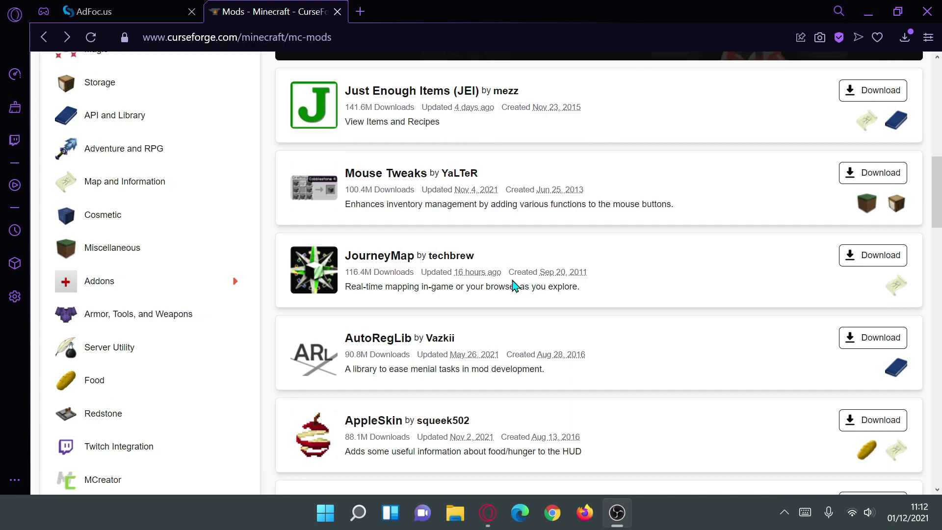
scroll(514, 286, "down", 5)
scroll(513, 286, "up", 6)
Check JourneyMap's files for supported Minecraft versions and return to the mods list
left_click(375, 330)
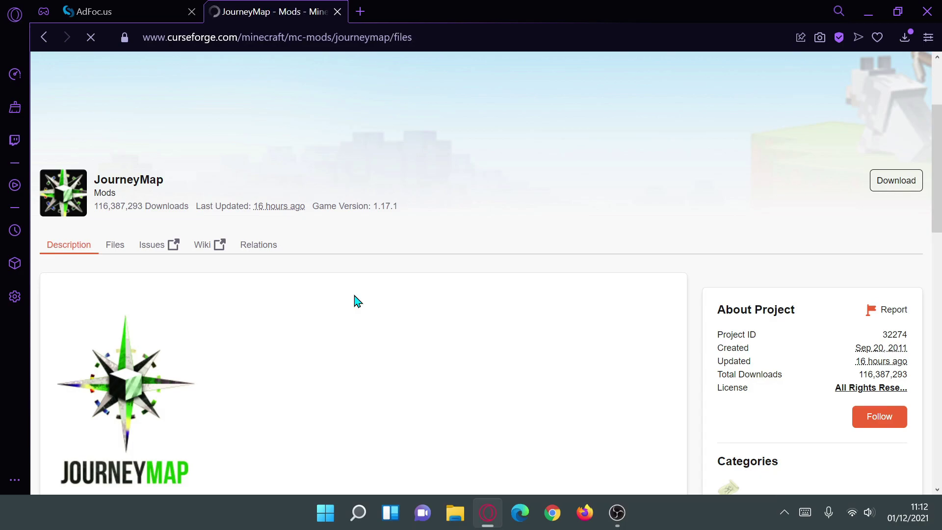
scroll(364, 295, "down", 10)
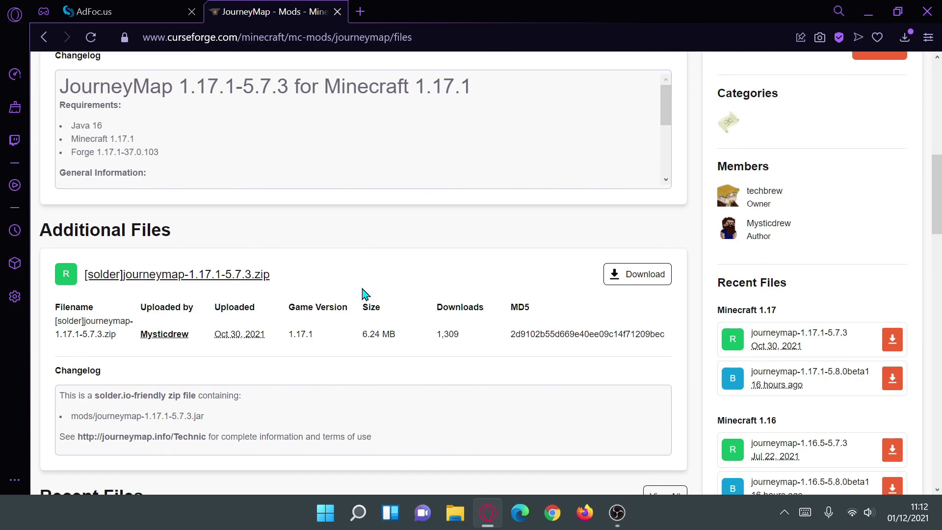
left_click(44, 37)
left_click(43, 44)
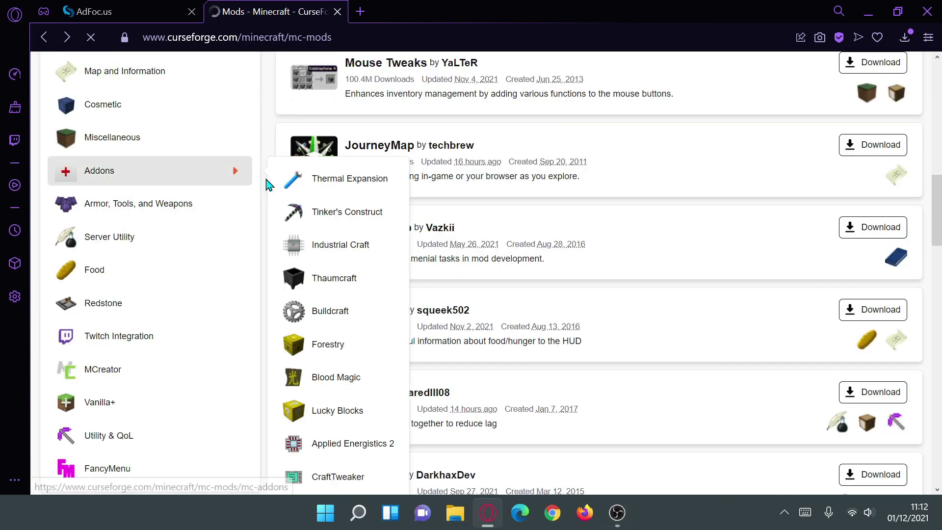
Search the CurseForge Minecraft mods for "turtle"
scroll(461, 296, "down", 4)
left_click(529, 253)
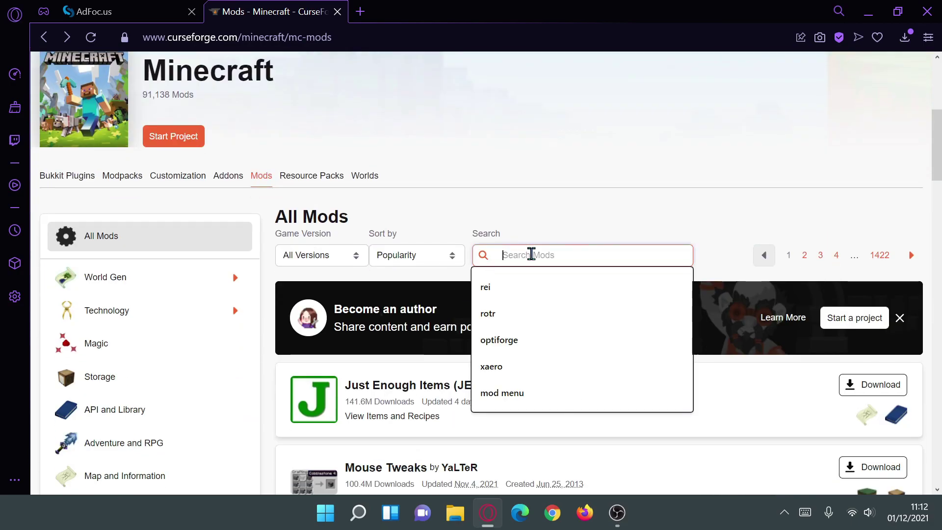
type("tut")
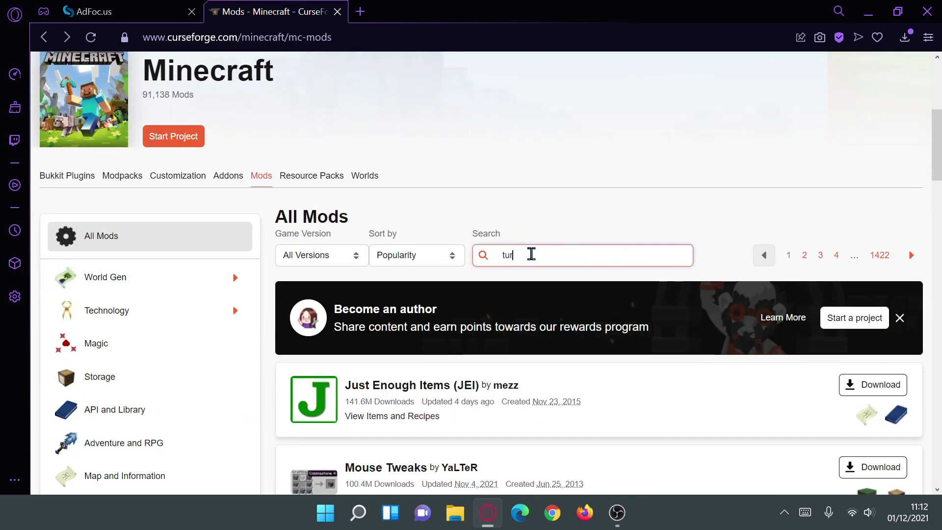
type("tle")
key("Return")
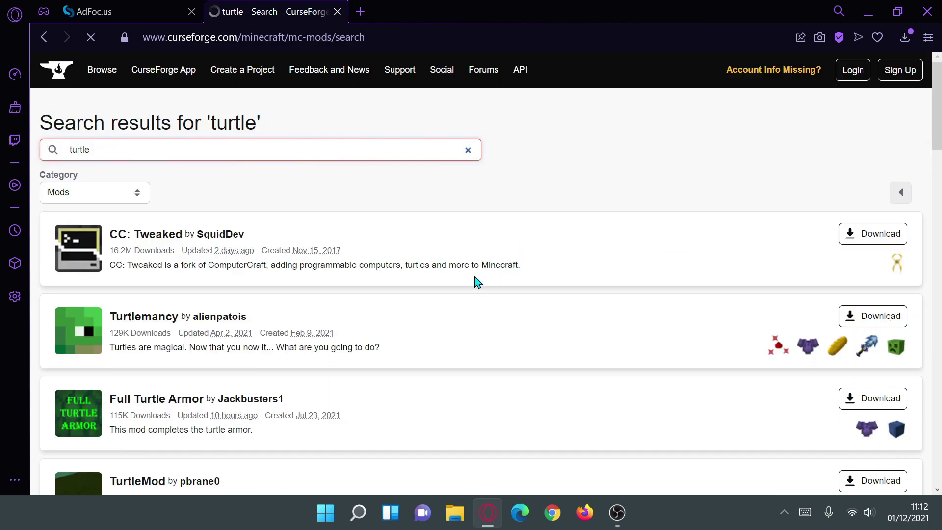
Look through the turtle search results and open the Full Turtle Armor mod page
scroll(455, 302, "down", 1)
scroll(455, 301, "down", 2)
scroll(231, 321, "up", 3)
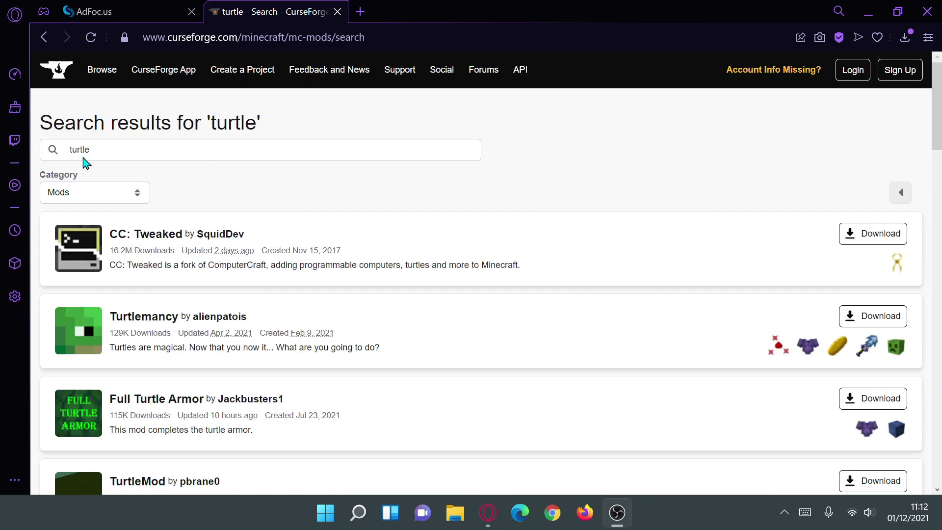
scroll(160, 215, "down", 3)
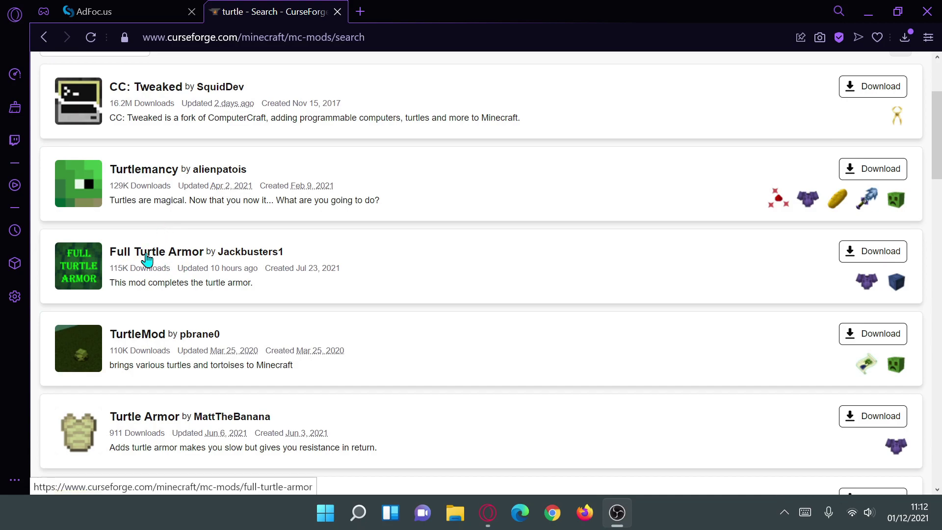
left_click(182, 258)
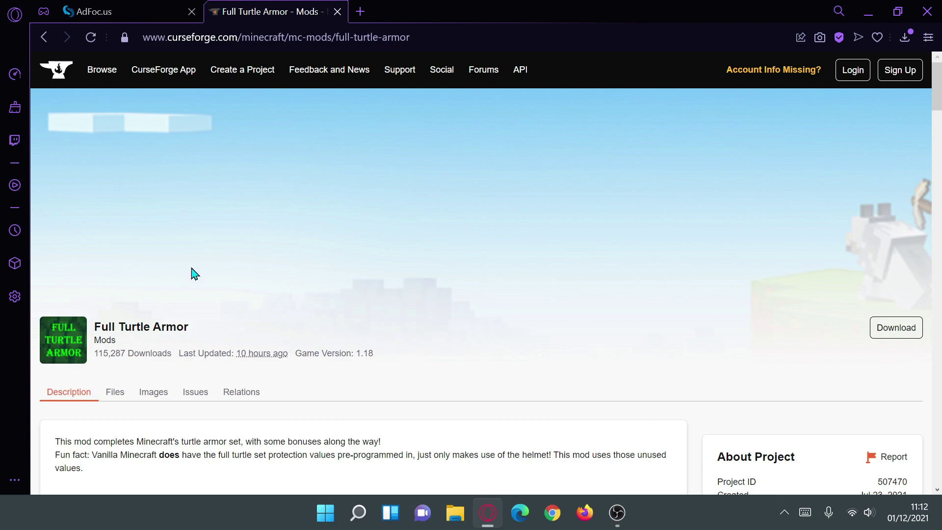
Highlight the supported game version on the Full Turtle Armor page and open the mod's files
scroll(247, 281, "down", 1)
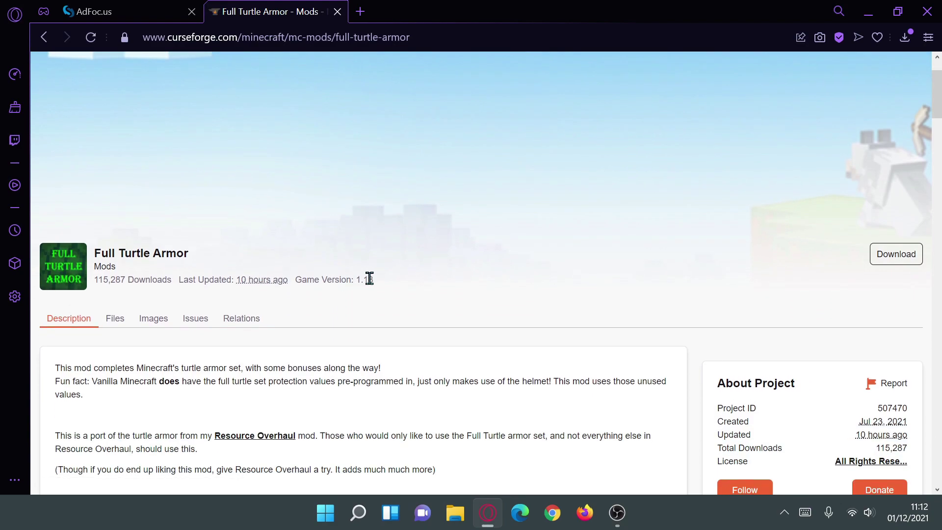
left_click_drag(372, 279, 295, 280)
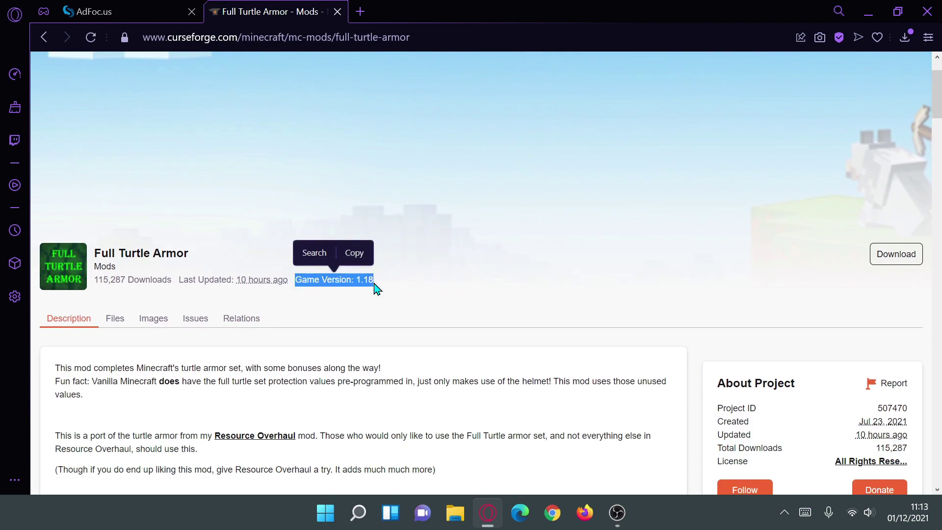
left_click(113, 320)
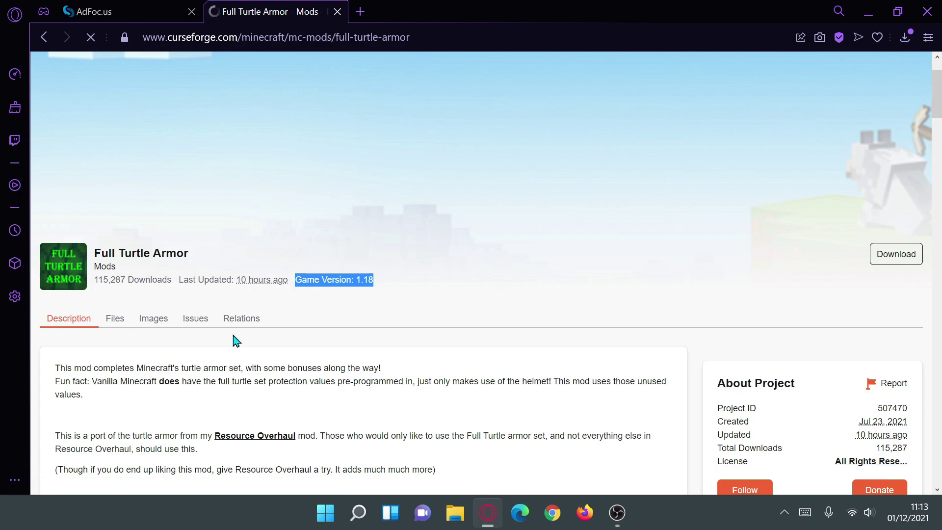
Download the FullTurtleArmor-1.0.2-FORGE-MC:1.18 main file and close the browser
scroll(235, 338, "down", 3)
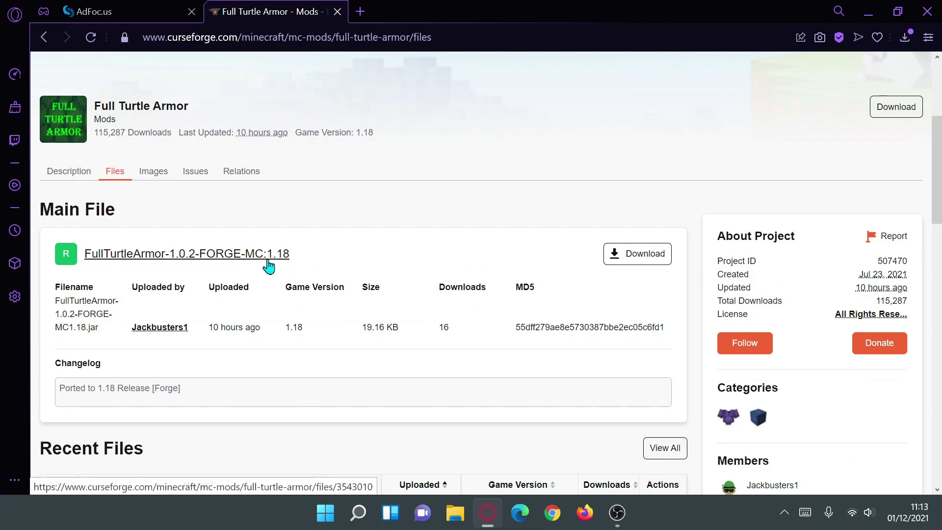
left_click(625, 274)
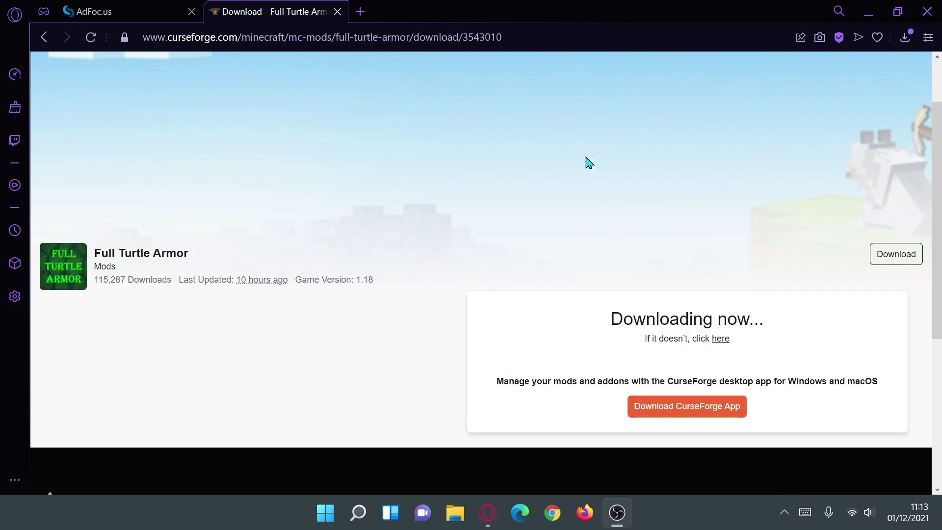
left_click(929, 13)
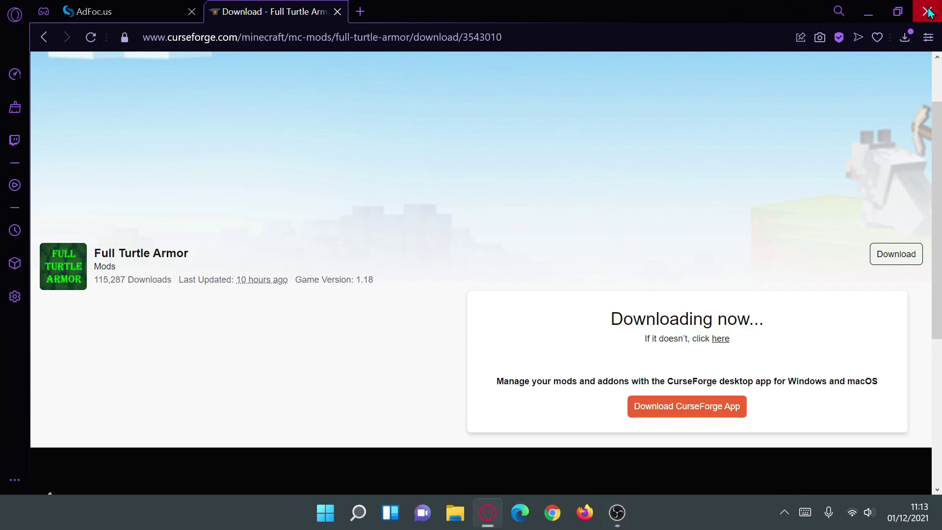
left_click(929, 12)
Move the downloaded Forge installer and FullTurtleArmor file beneath the launcher shortcuts on the desktop and check their full names
left_click_drag(37, 46, 388, 196)
left_click_drag(28, 106, 469, 182)
left_click(412, 208)
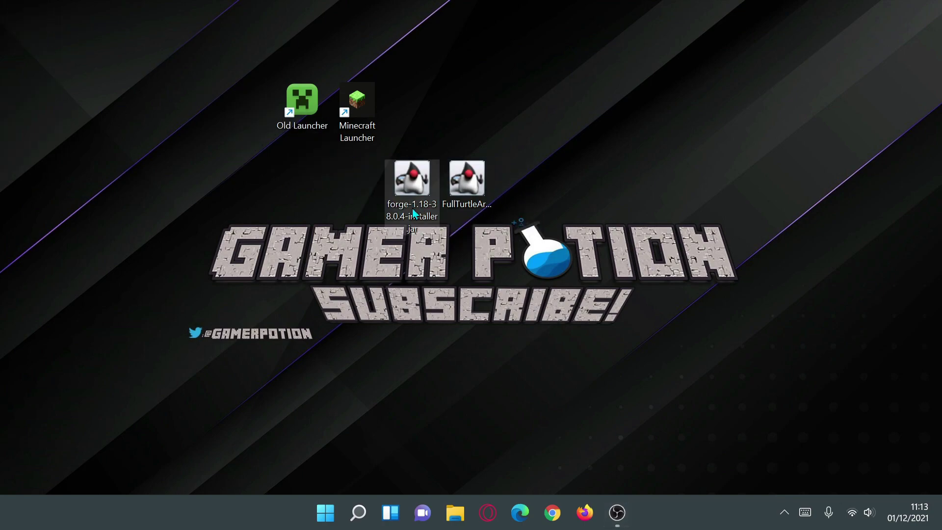
left_click(465, 200)
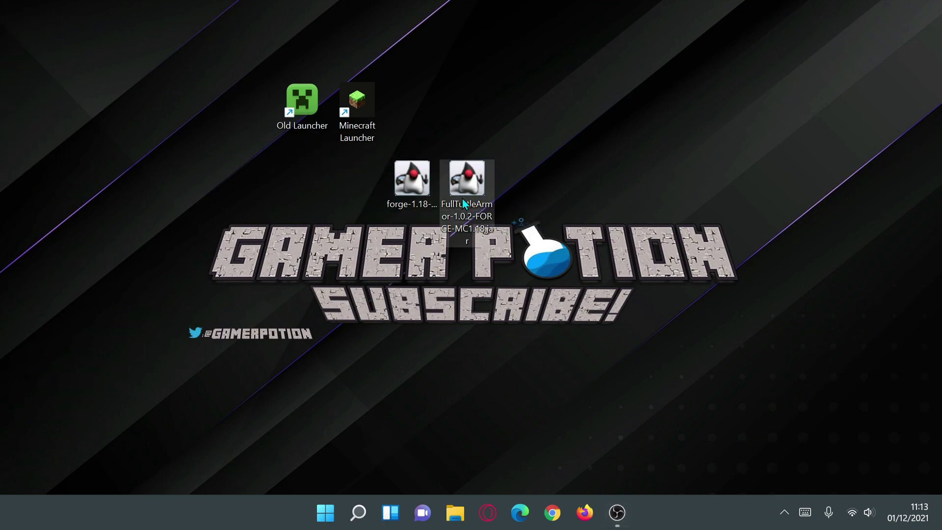
left_click(412, 182)
left_click(776, 312)
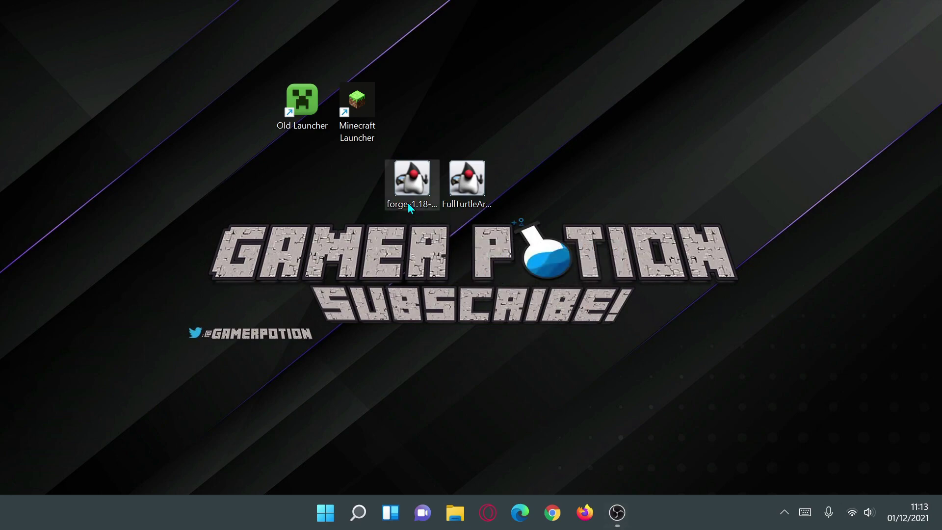
left_click(410, 206)
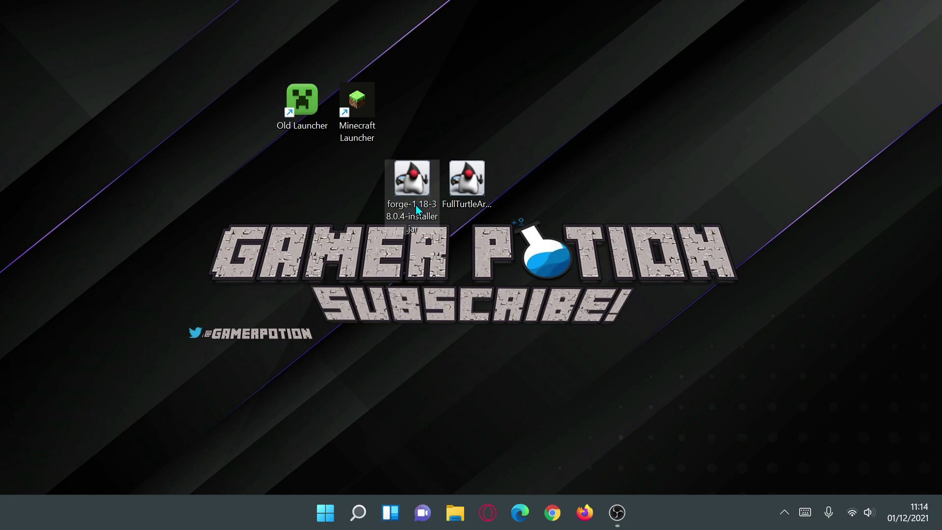
Run the Forge 1.18-38.0.4 installer with the client option into the .minecraft folder and dismiss the completion notice
double_click(423, 211)
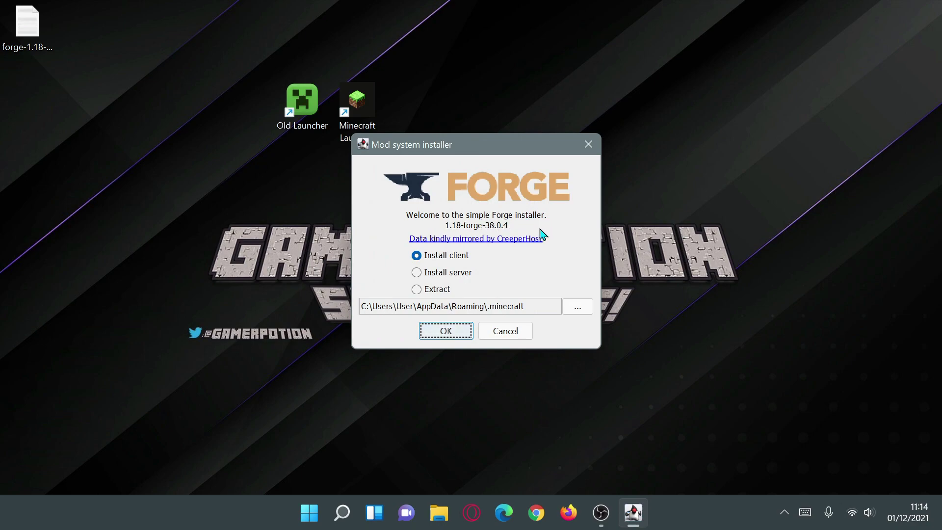
left_click(441, 338)
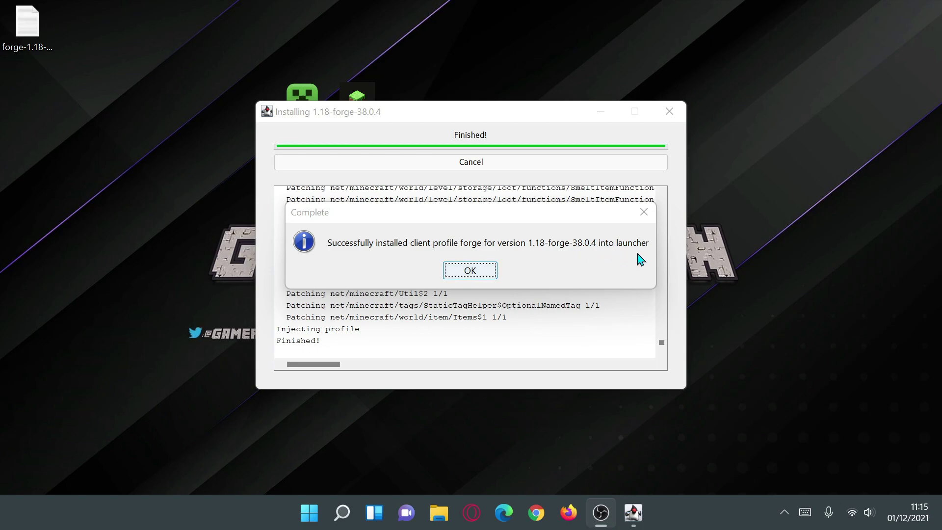
left_click(483, 271)
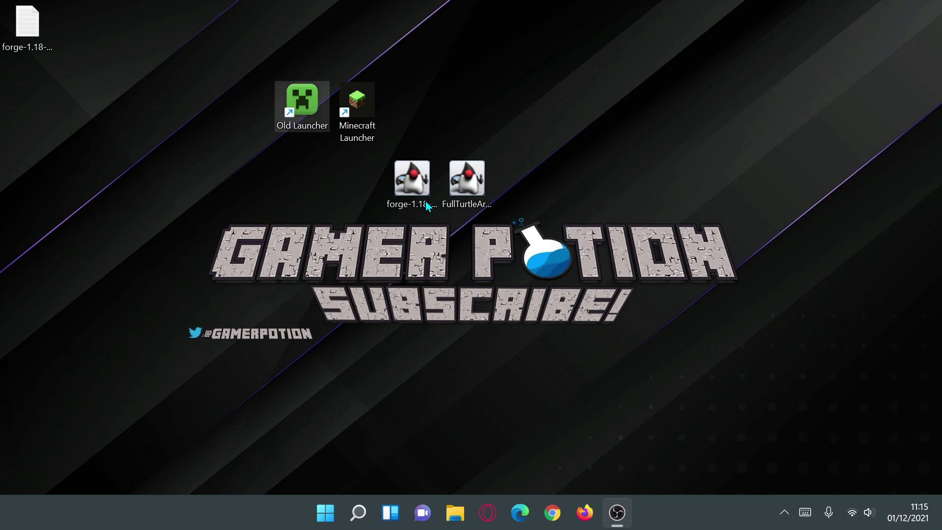
Delete the Forge installer and its leftover log file from the desktop
key("Delete")
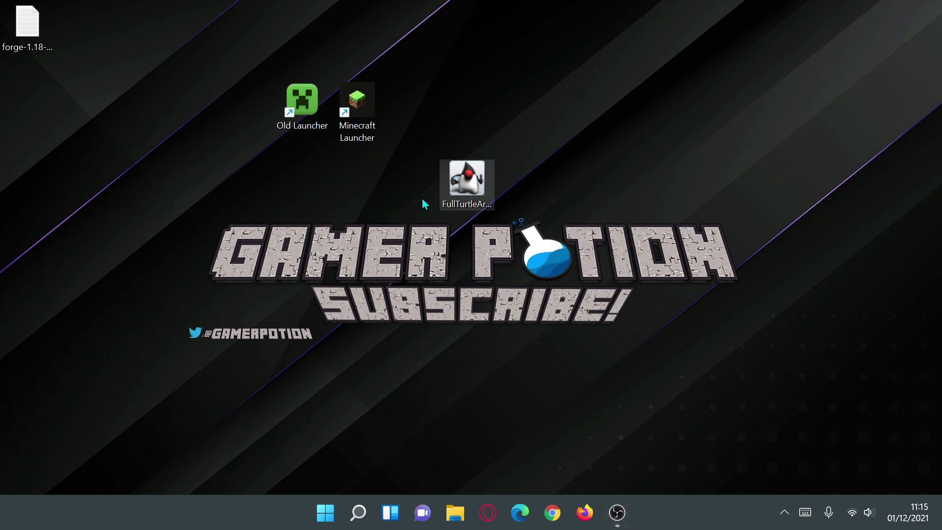
left_click_drag(139, 69, 3, 6)
key("Delete")
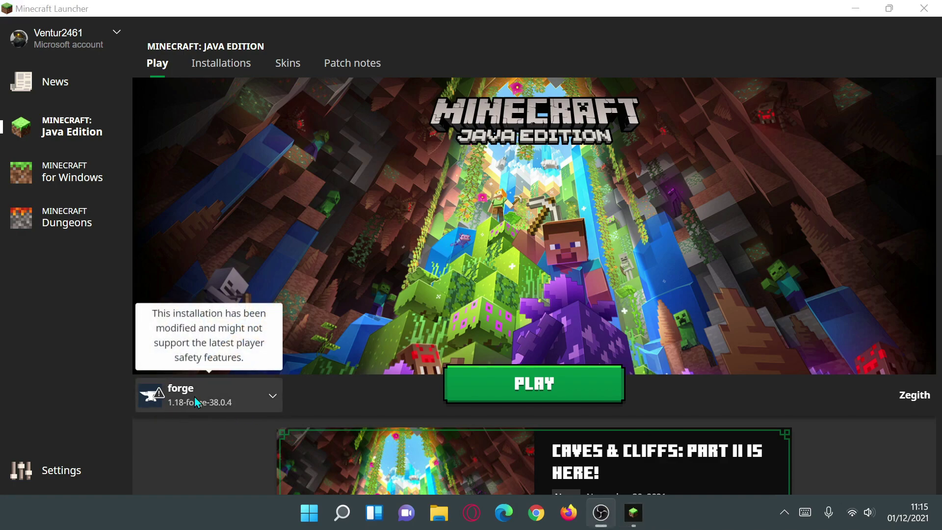
Check in the launcher's installation selector that the 1.18-forge-38.0.4 profile is chosen
left_click(248, 398)
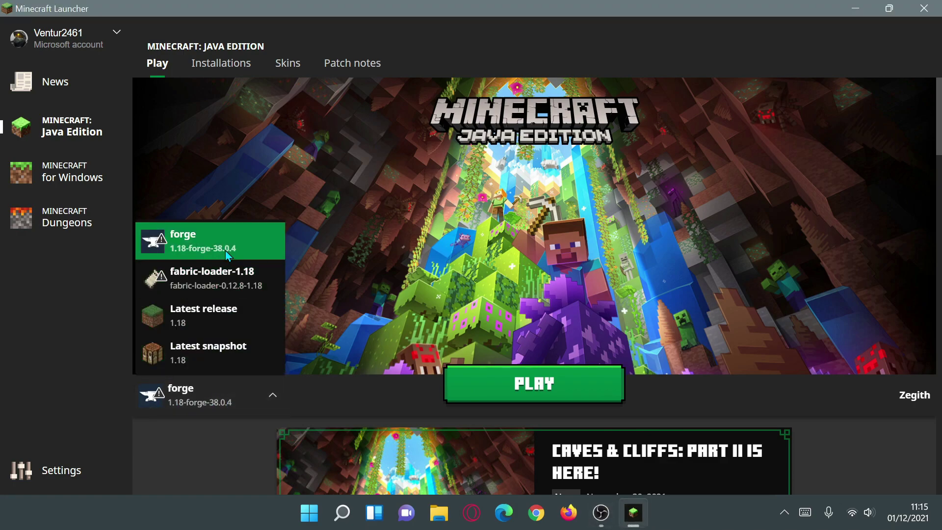
left_click(211, 404)
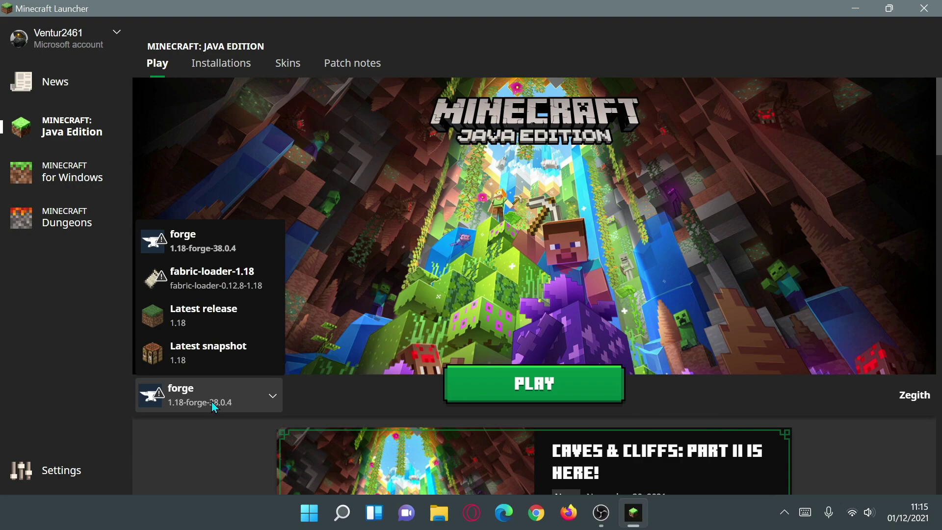
mouse_move(213, 404)
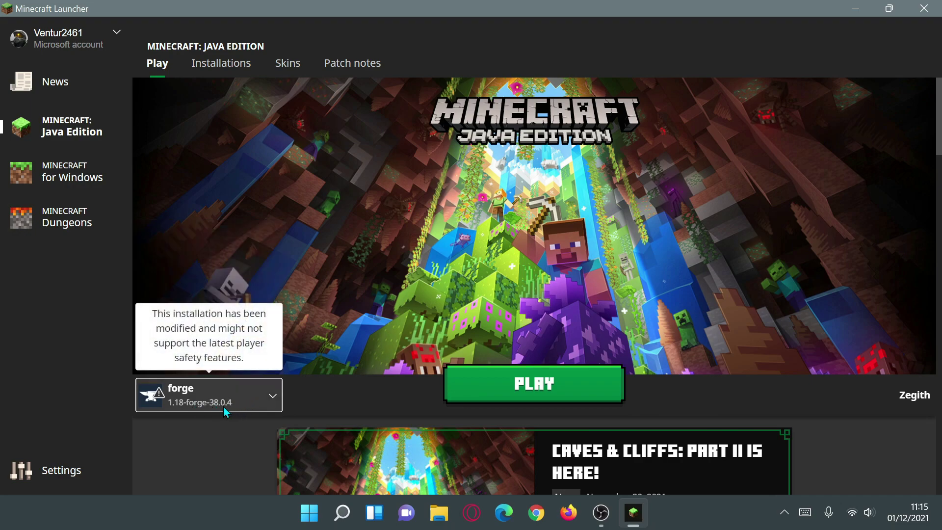
Open the forge installation's game folder from the launcher, minimize the launcher, and open the mods folder
left_click(227, 65)
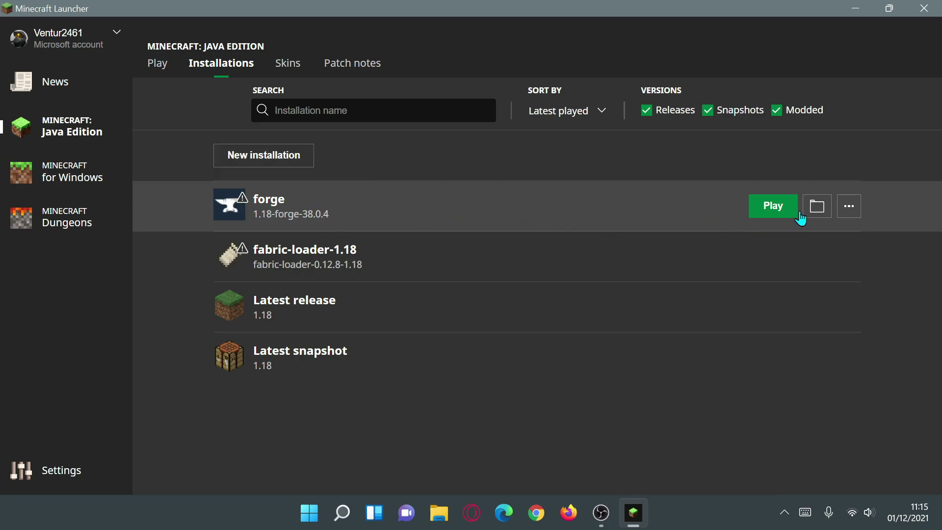
left_click(816, 206)
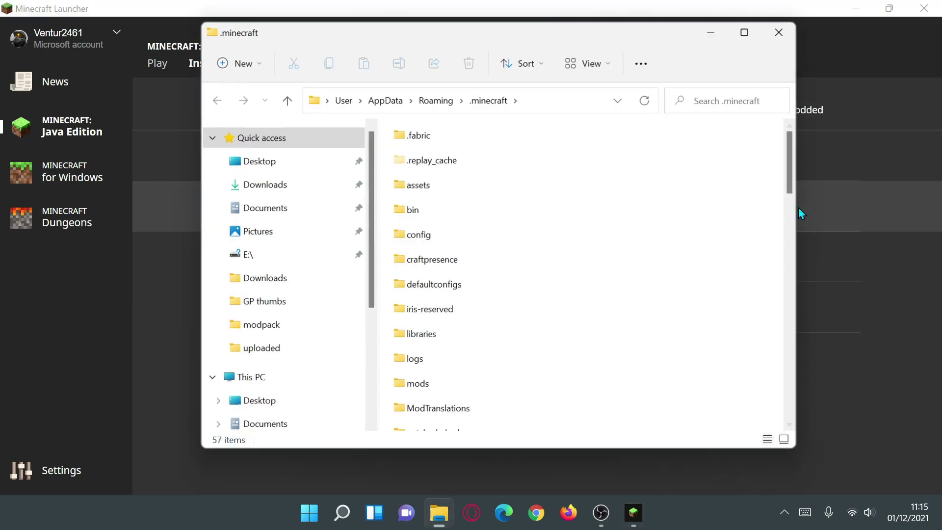
left_click(866, 13)
left_click(855, 9)
scroll(481, 290, "down", 2)
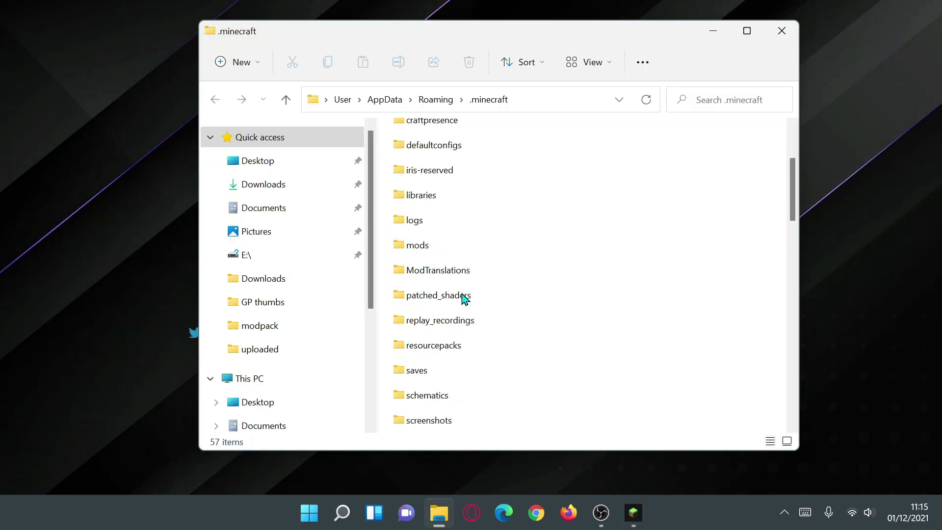
double_click(427, 248)
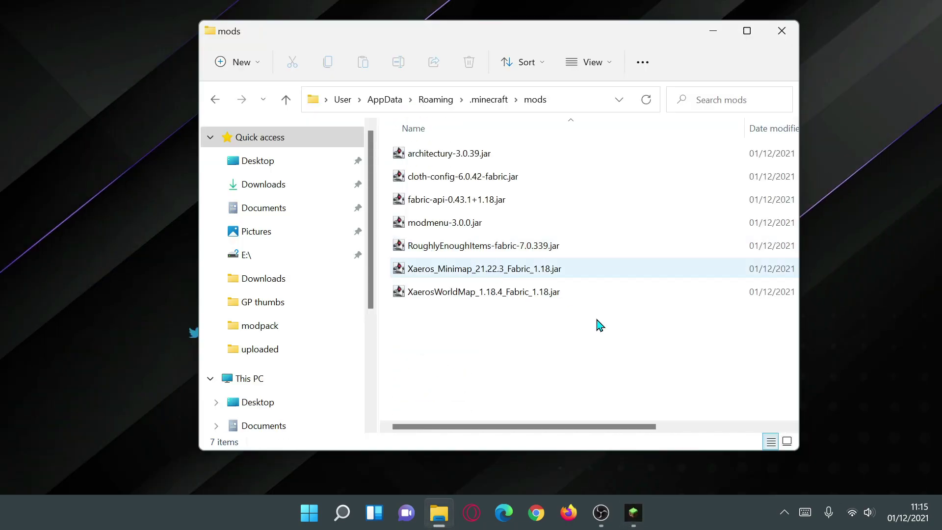
Delete all the Fabric mod files from the mods folder
left_click_drag(618, 338, 397, 118)
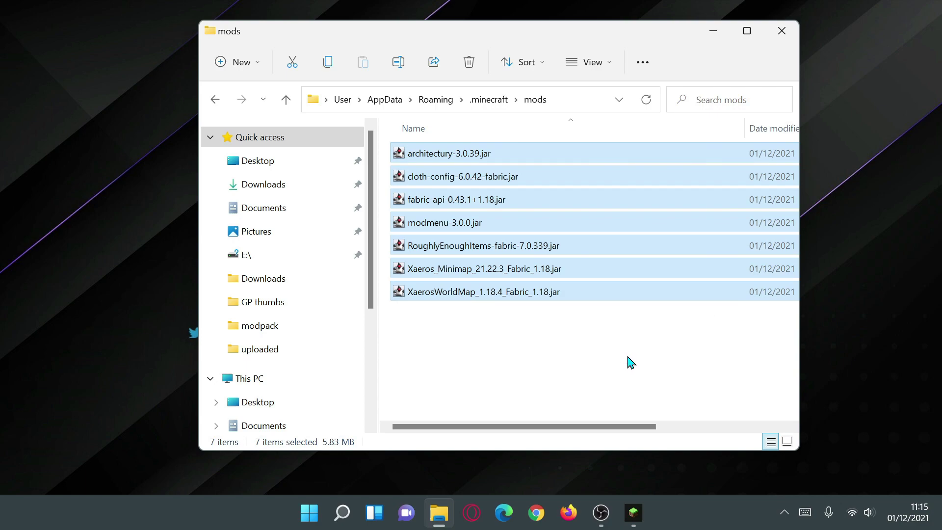
left_click_drag(671, 357, 340, 108)
key("Delete")
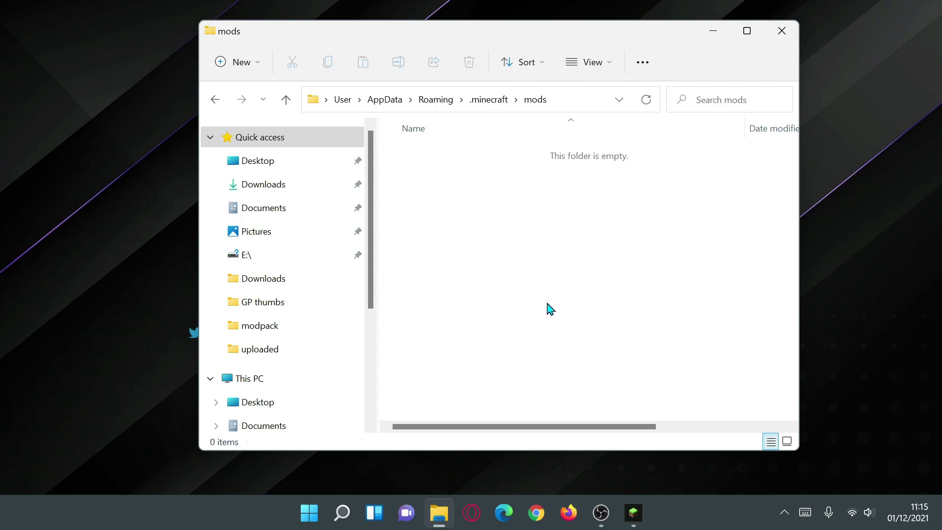
Move FullTurtleArmor-1.0.2-FORGE-MC1.18.jar from the desktop into the mods folder and close the folder window
left_click_drag(689, 35, 731, 47)
left_click_drag(468, 178, 288, 181)
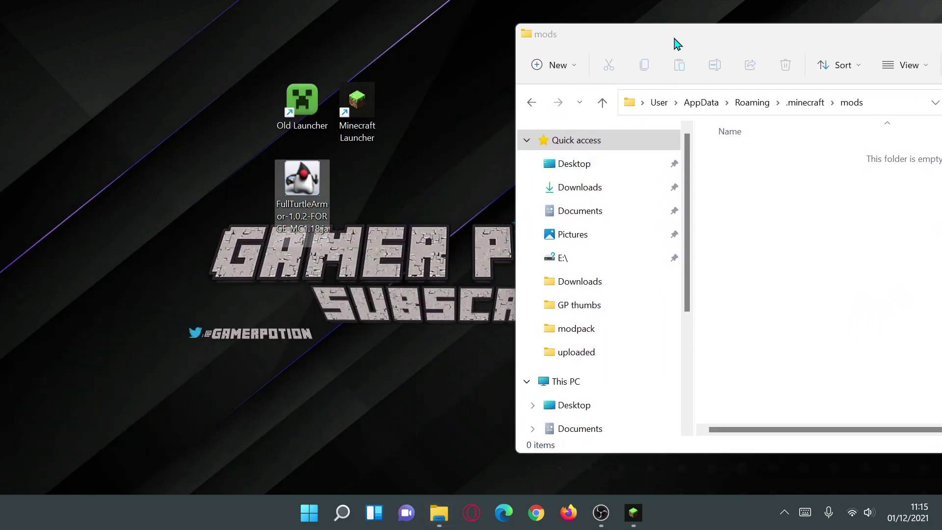
left_click_drag(675, 42, 508, 51)
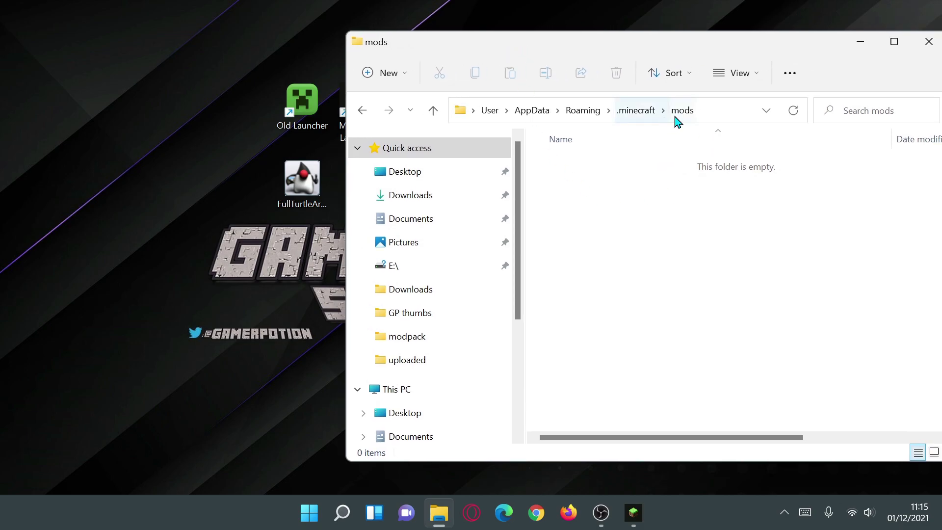
left_click_drag(301, 182, 699, 312)
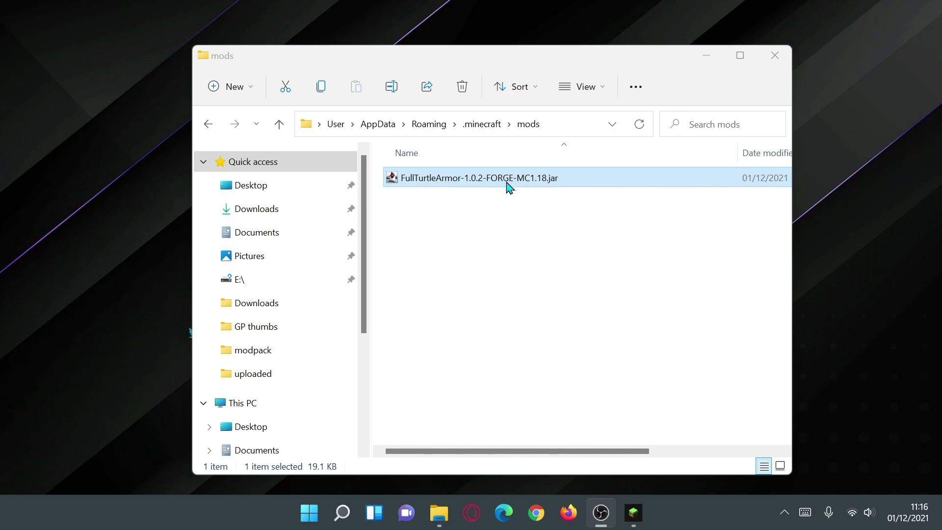
left_click(778, 54)
Launch Minecraft with the 1.18-forge-38.0.4 installation and maximize the game window
left_click(633, 513)
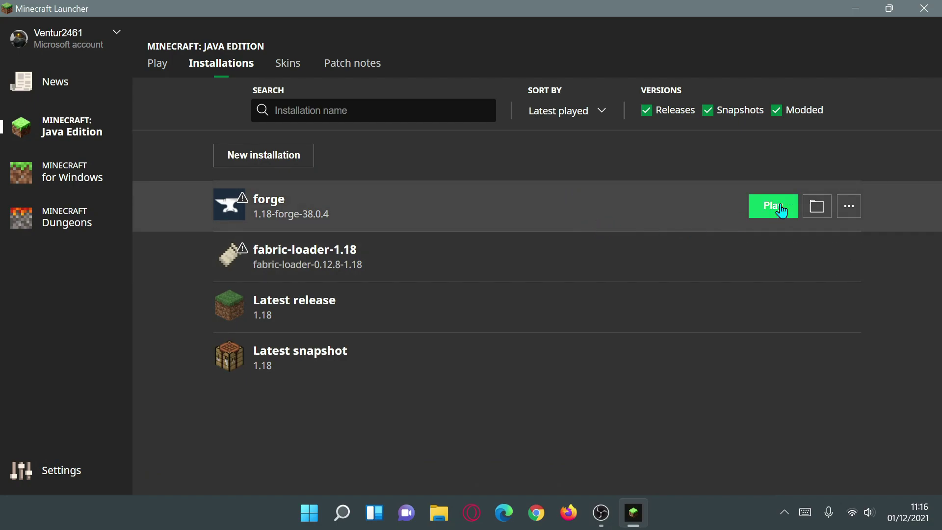
left_click(769, 215)
left_click(765, 216)
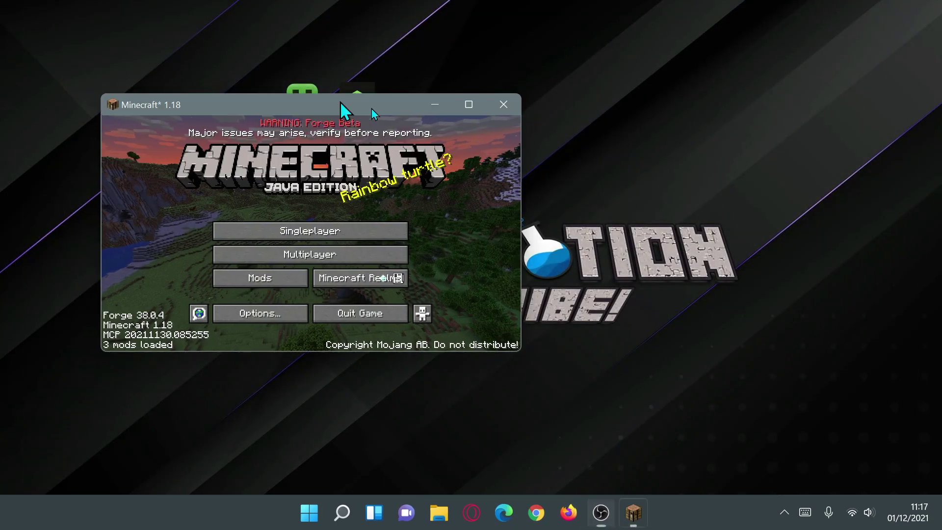
left_click_drag(372, 108, 494, 146)
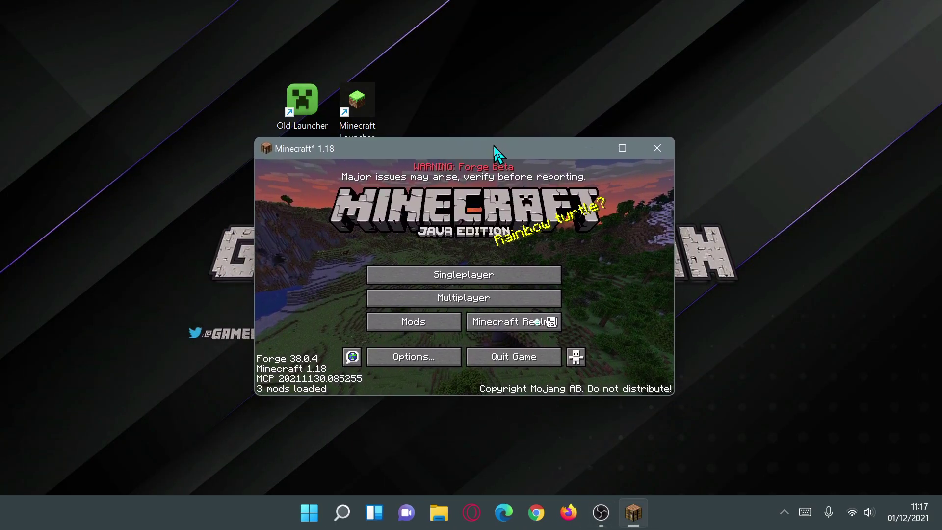
left_click(621, 148)
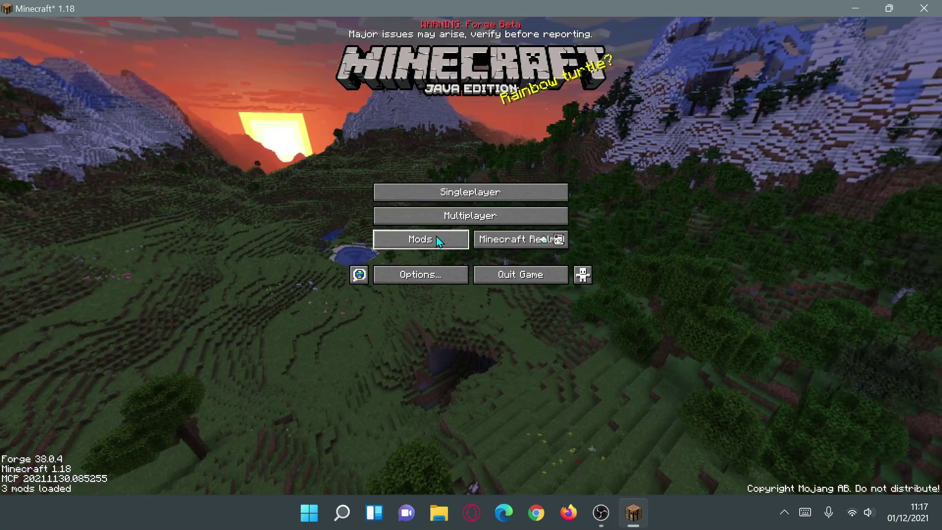
Check the in-game mods list for Forge and Full Turtle Armor, view the mod's details, and return to the title screen
left_click(436, 239)
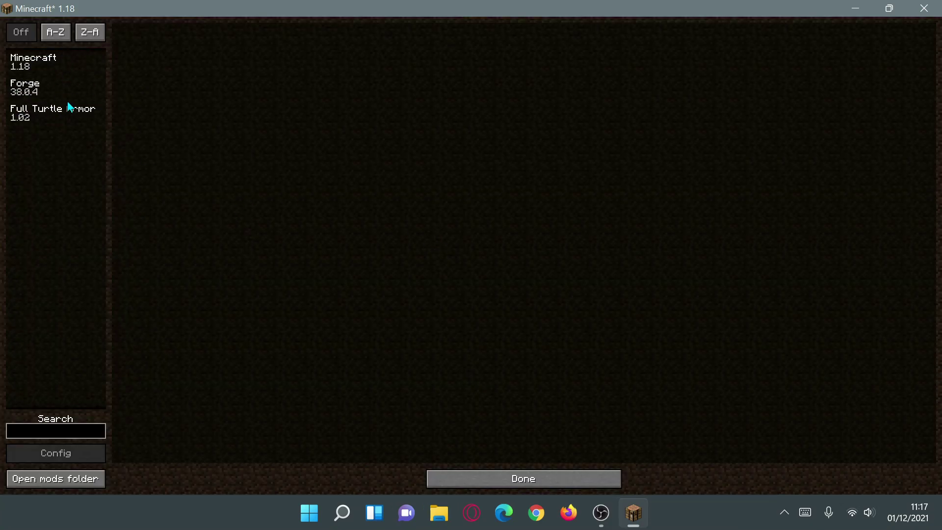
left_click(43, 84)
left_click(58, 110)
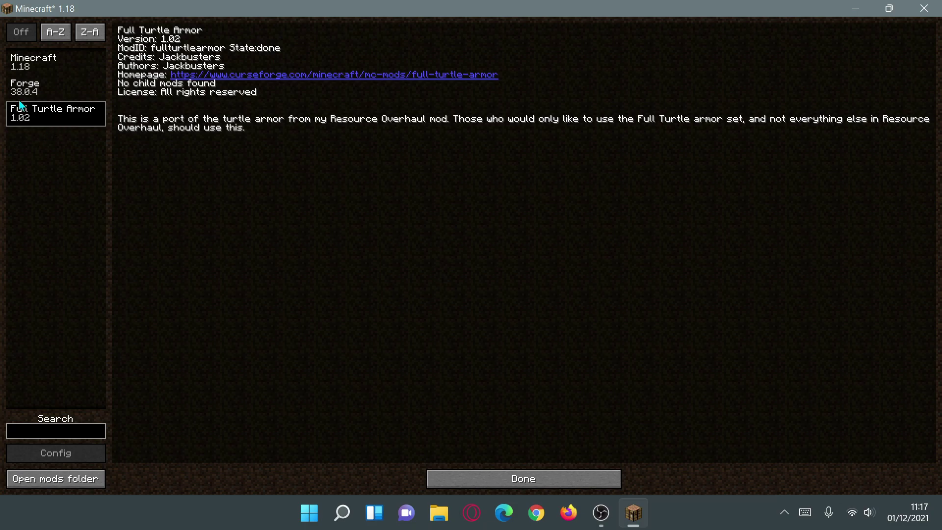
left_click(53, 114)
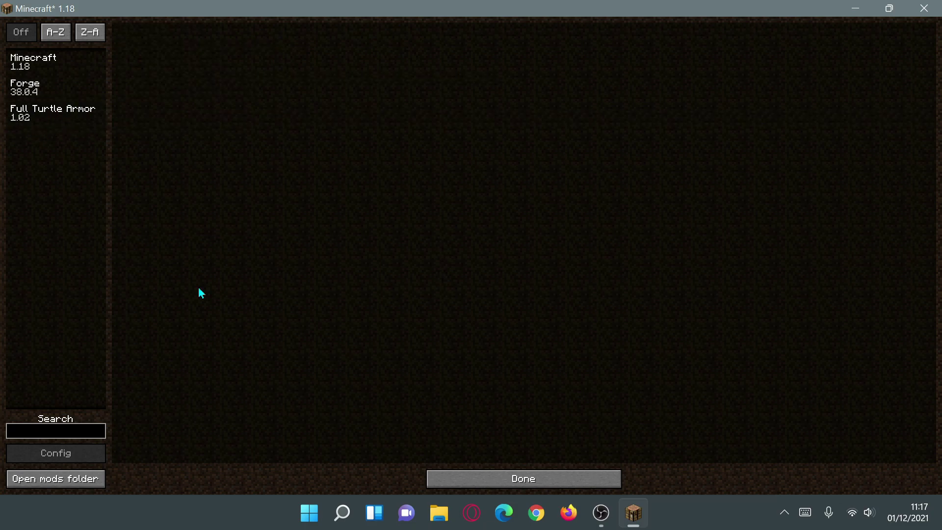
left_click(525, 480)
Load the most recently played singleplayer world, New World (11), and walk forward to the water's edge
left_click(471, 191)
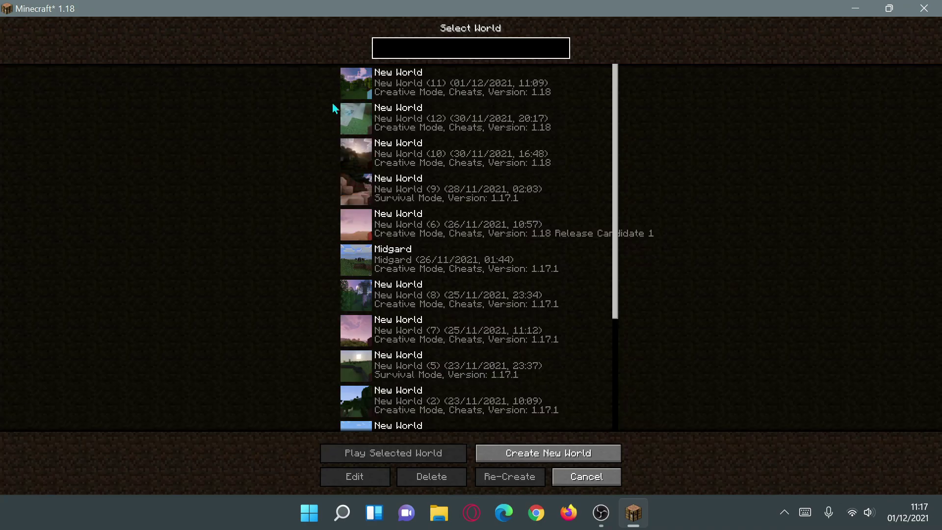
left_click(354, 84)
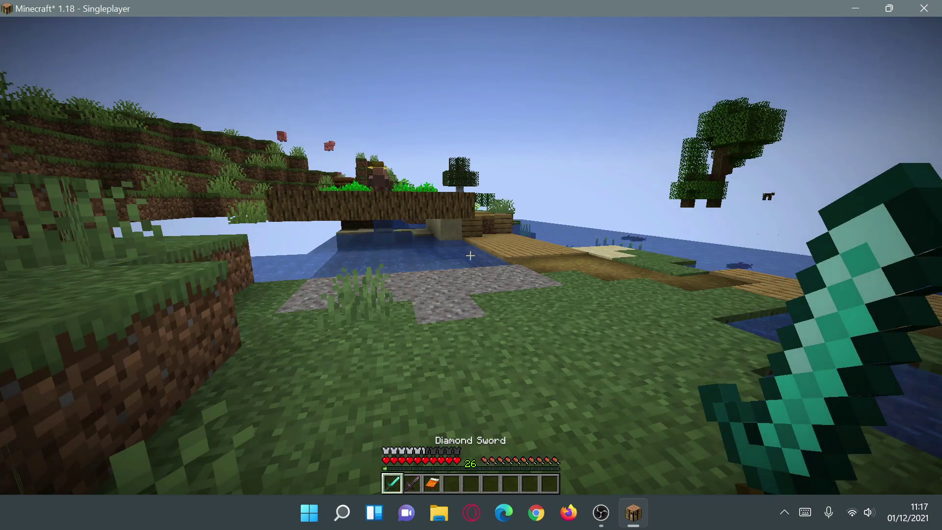
key("w")
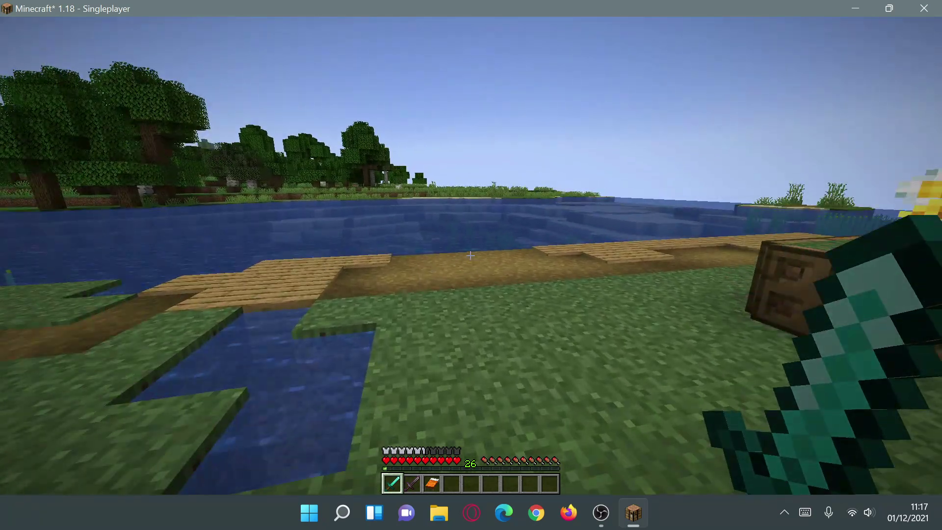
key("w")
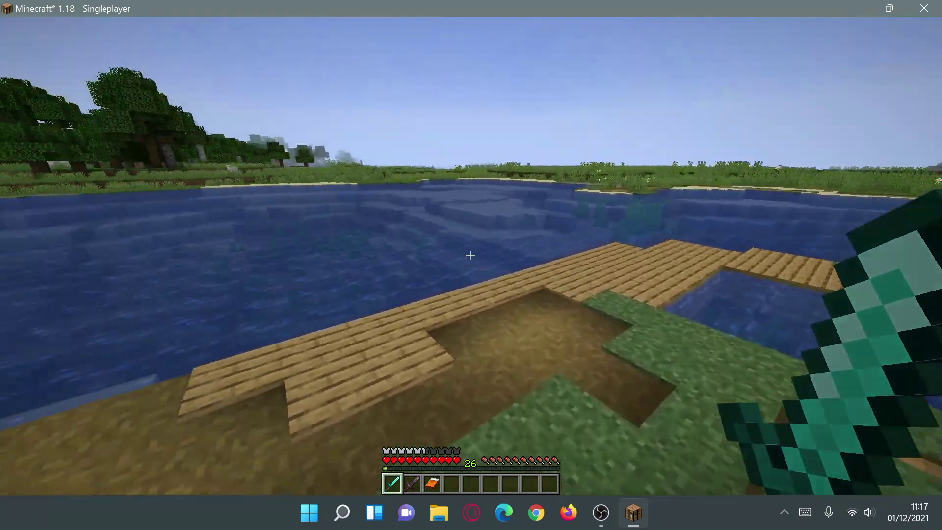
Switch the game mode to creative and open the creative inventory
type("/gamemode creative")
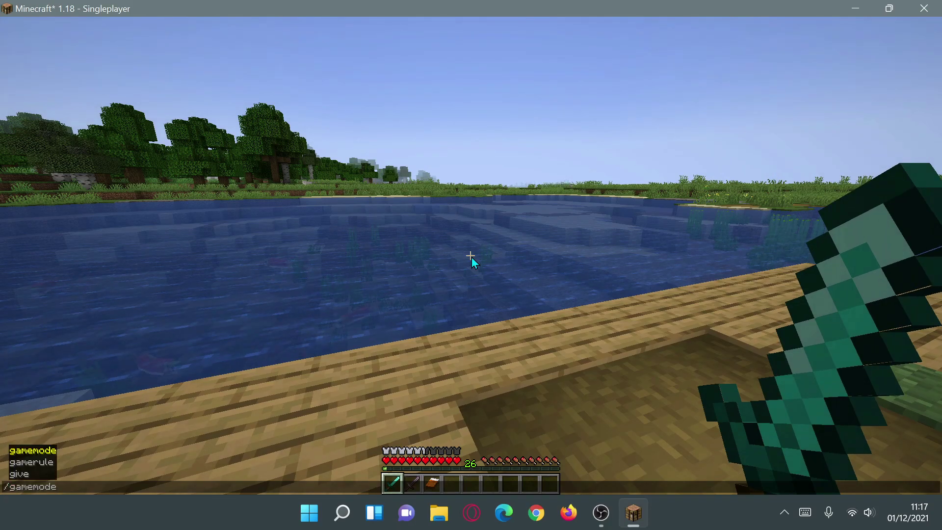
key("Return")
key("e")
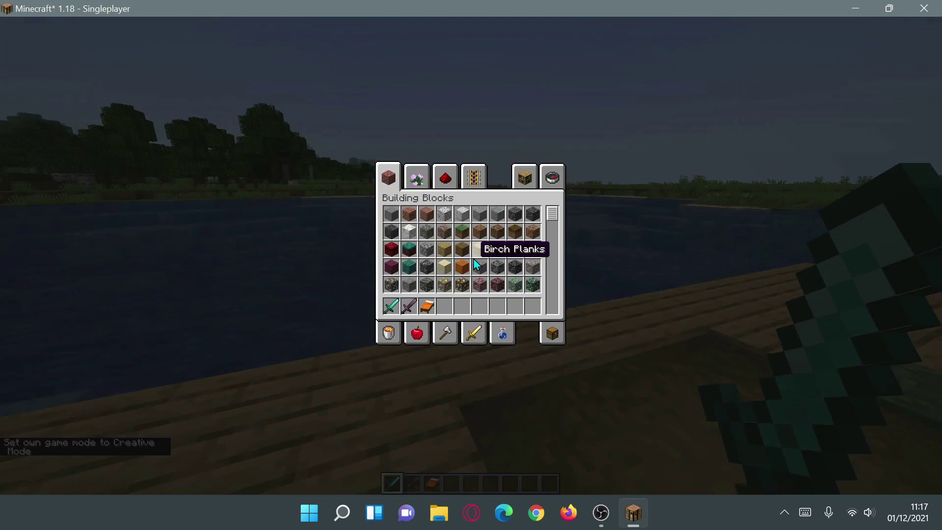
Place the turtle boots, chestplate and leggings from the Combat items into the sixth, seventh and eighth hotbar slots
left_click(452, 340)
left_click(479, 335)
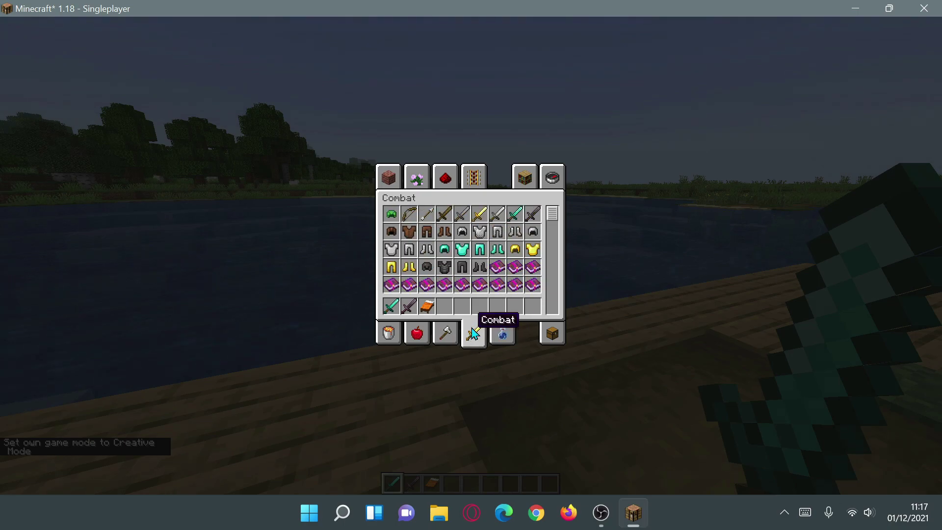
scroll(504, 243, "down", 5)
scroll(504, 244, "down", 4)
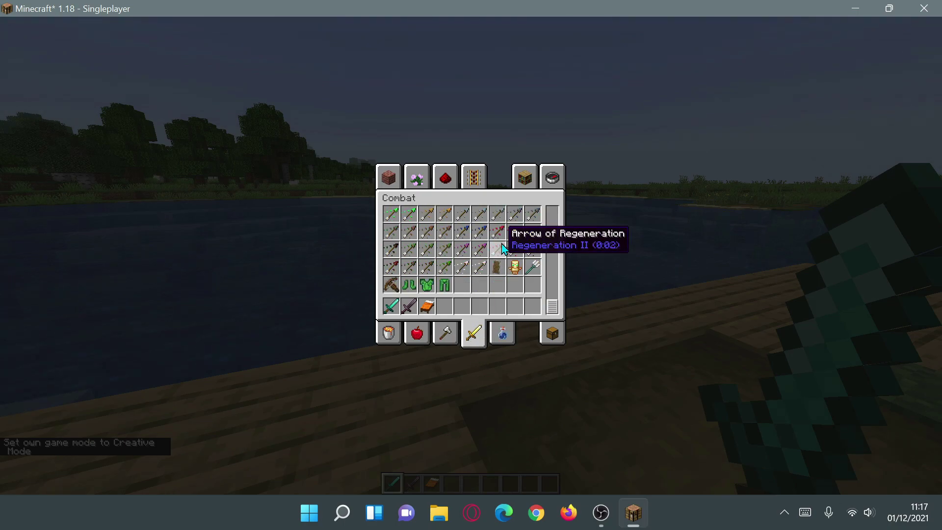
left_click(409, 285)
left_click(480, 307)
left_click(426, 284)
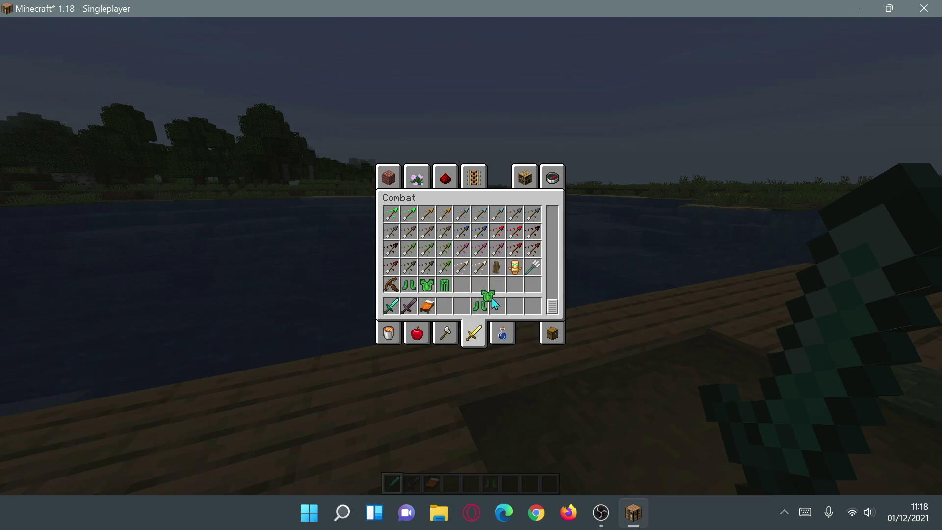
left_click(500, 309)
left_click(446, 284)
left_click(514, 307)
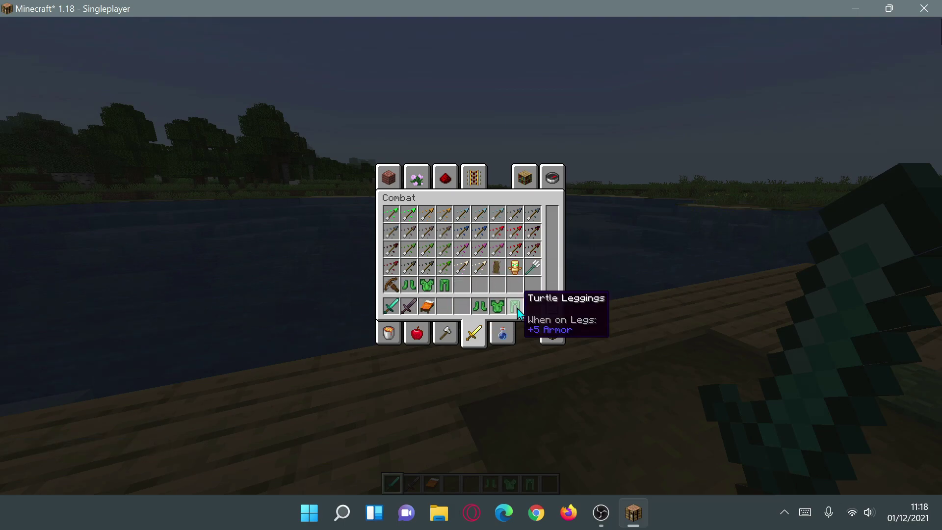
Search the creative items for "tur" and place the turtle helmet in the fifth hotbar slot
left_click(551, 177)
type("tur")
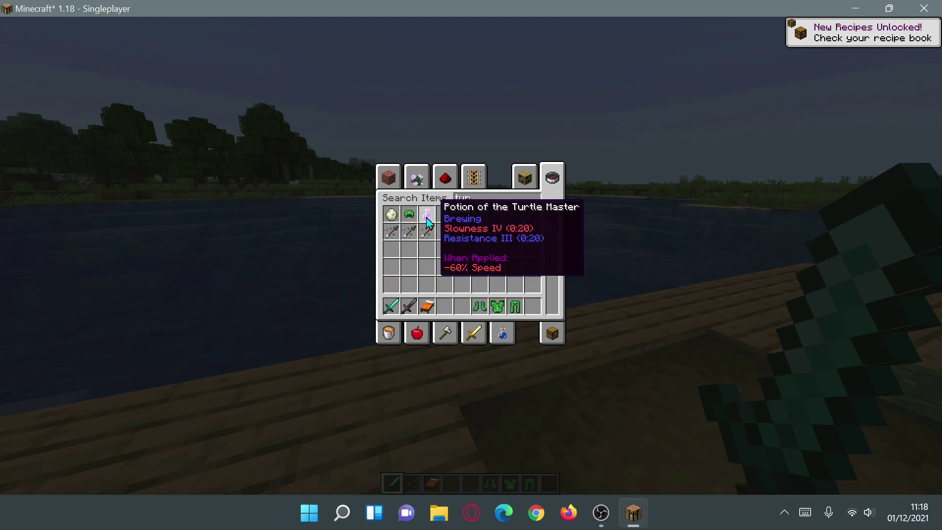
left_click(406, 219)
left_click(461, 306)
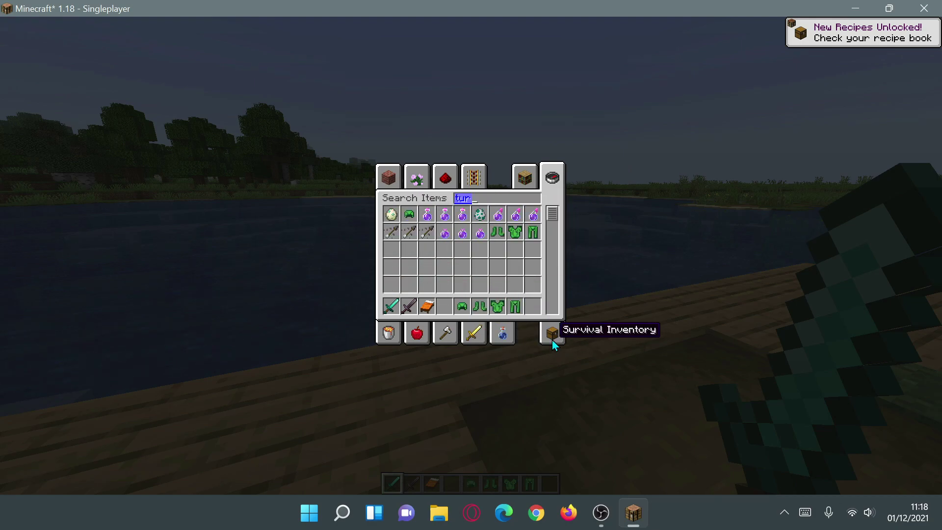
Equip the turtle helmet in place of the golden helmet and store the golden helmet in the survival inventory
left_click(552, 334)
left_click(461, 307)
left_click(435, 202)
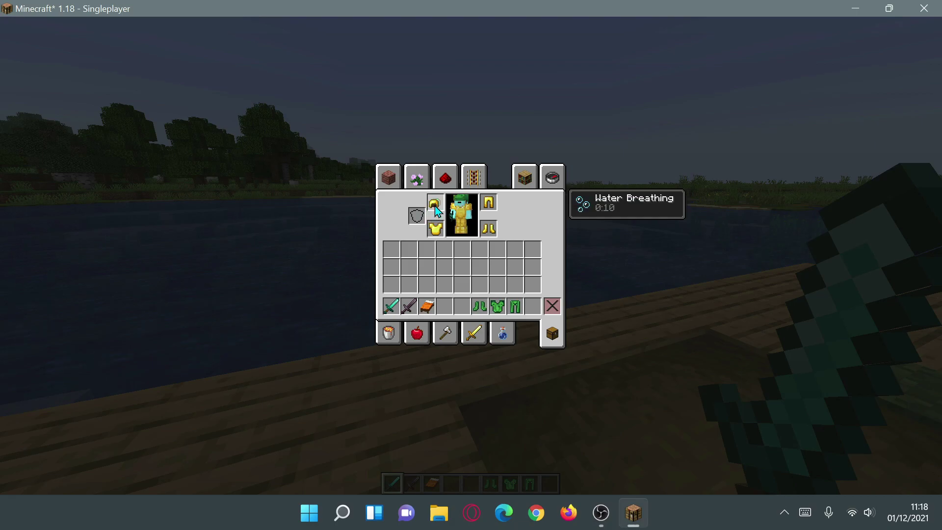
left_click(475, 285)
left_click(475, 285)
left_click(444, 249)
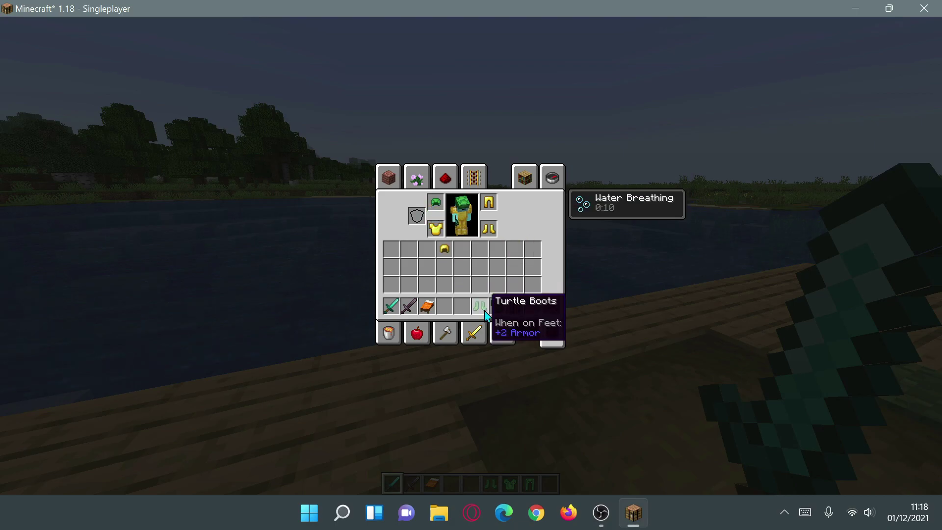
Replace the worn golden boots, chestplate and leggings with the turtle pieces, store the golden ones in the inventory and close it
left_click(479, 307)
left_click(488, 228)
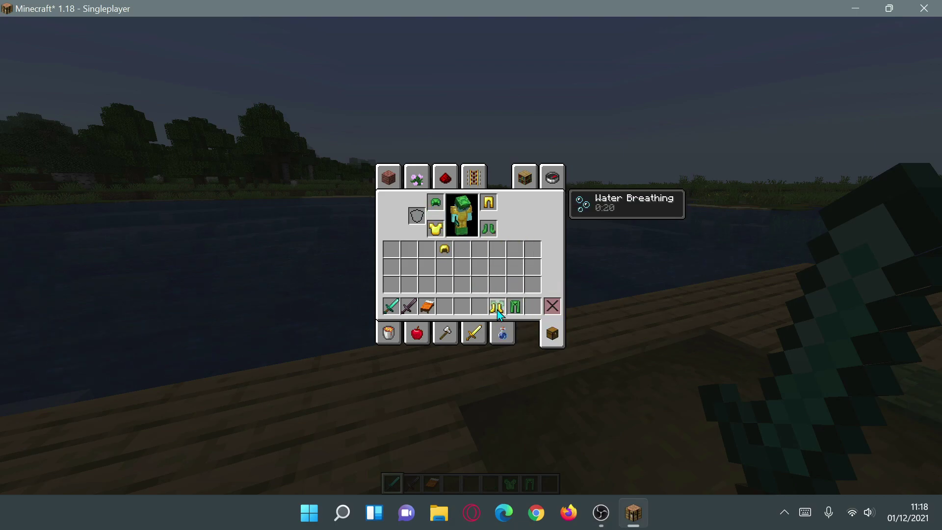
left_click(462, 249)
left_click(497, 307)
left_click(435, 228)
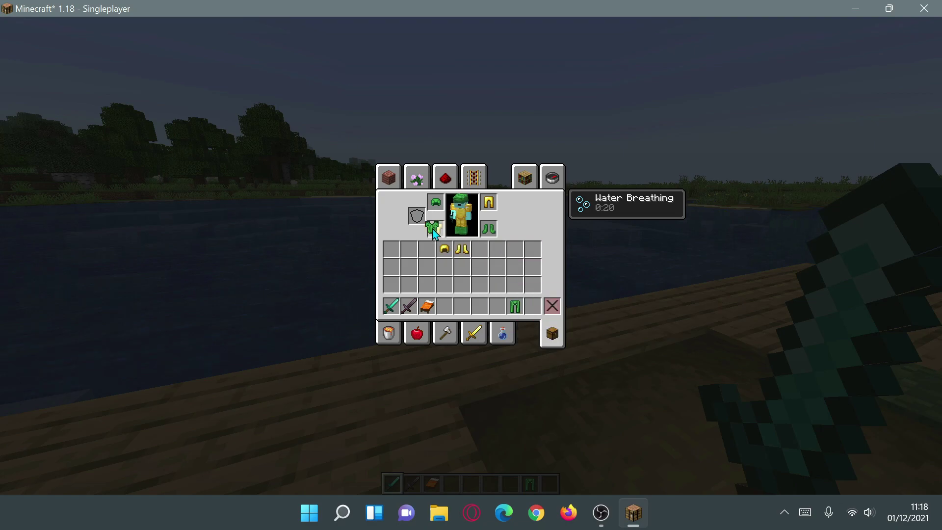
left_click(479, 249)
left_click(514, 307)
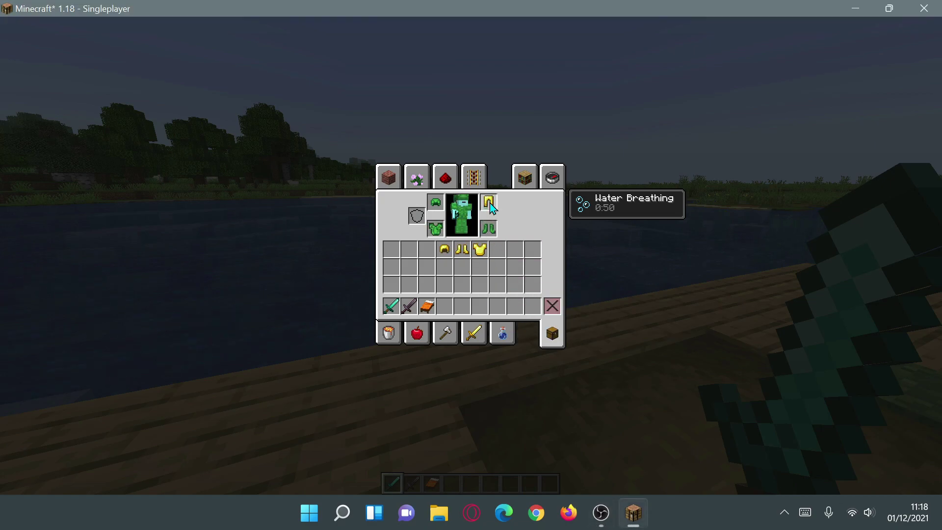
left_click(488, 201)
left_click(497, 249)
key("e")
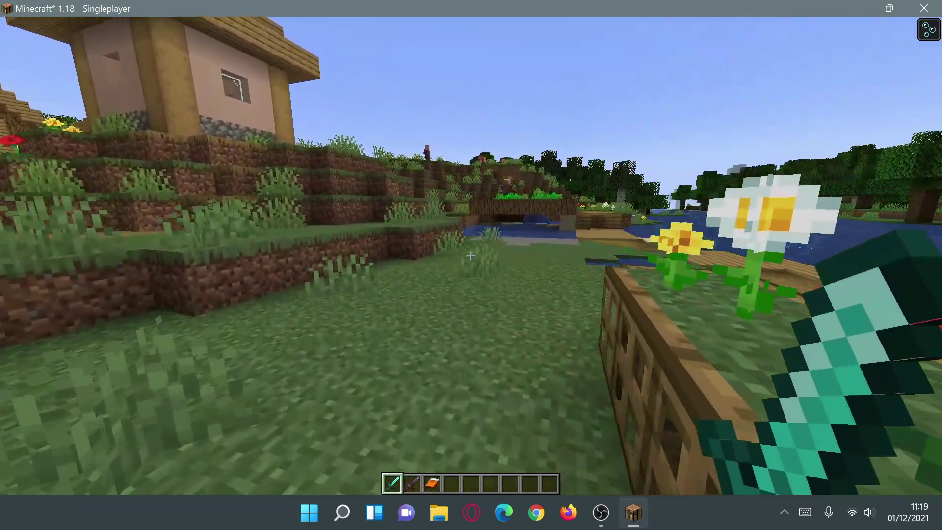
Check the worn armor's status effects in the inventory and switch the game mode to survival
key("e")
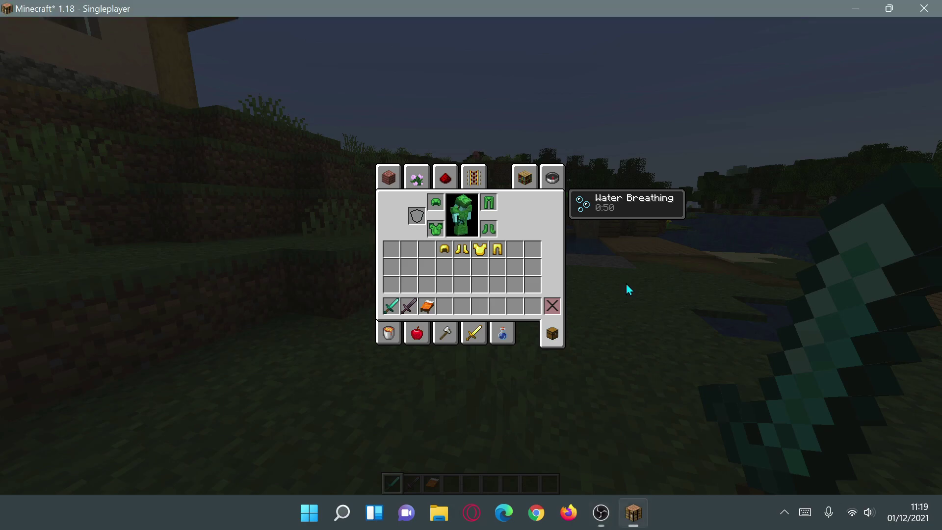
key("e")
key("slash")
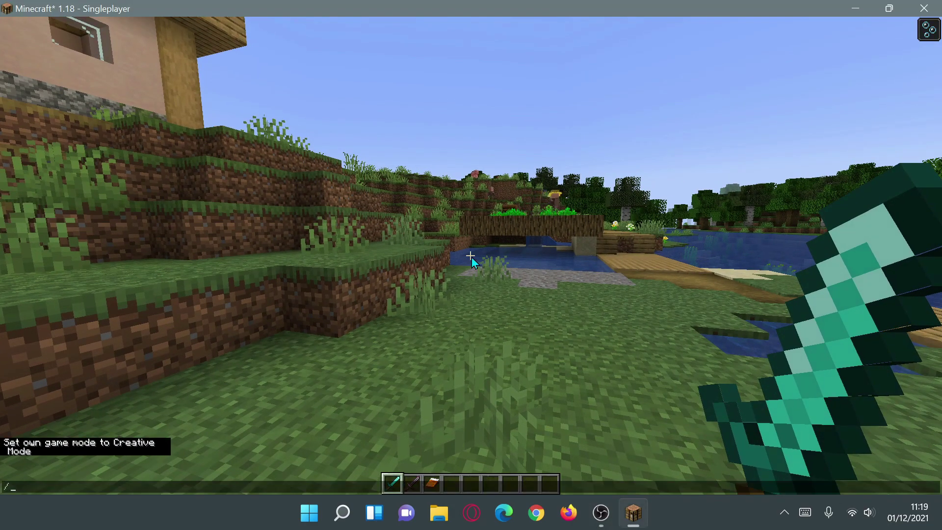
type("g")
key("Tab")
type("survival")
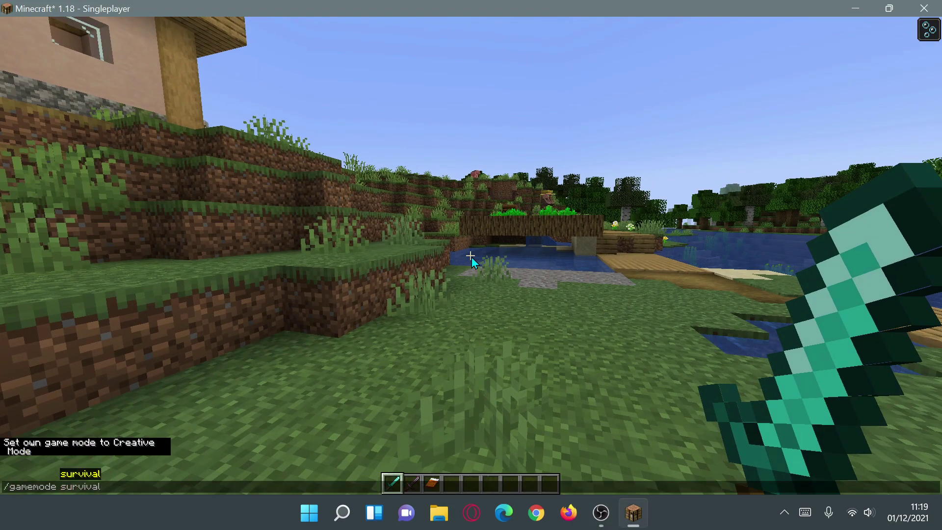
key("Return")
Compare the armor's active status effects in the inventory on land and after diving into the lake
key("e")
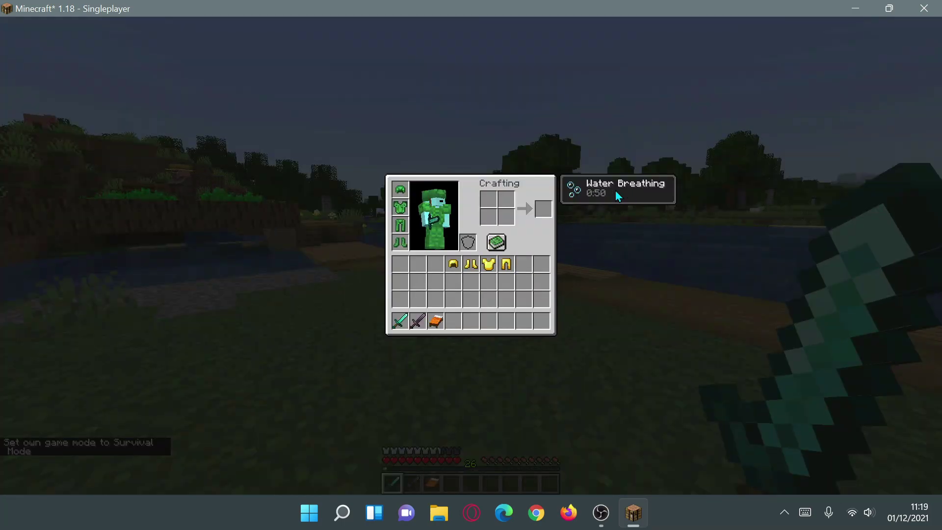
key("e")
key("w")
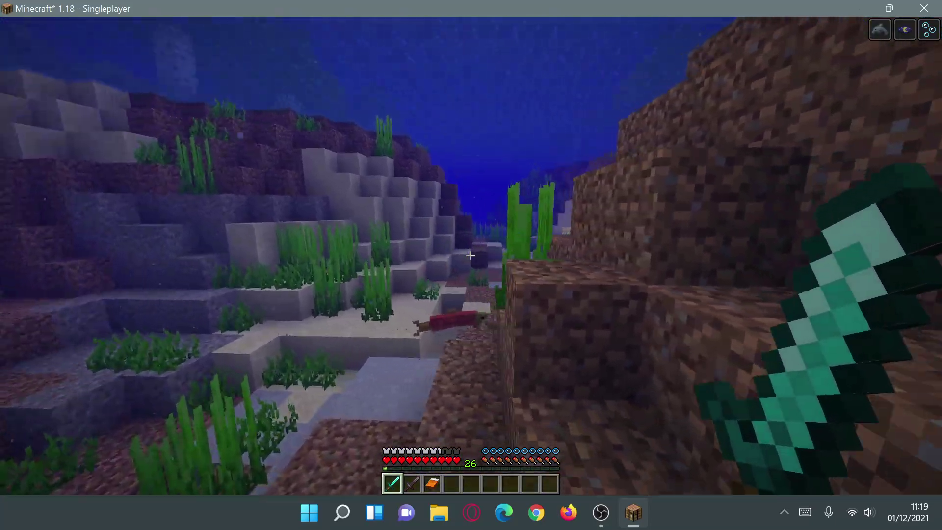
key("w")
key("e")
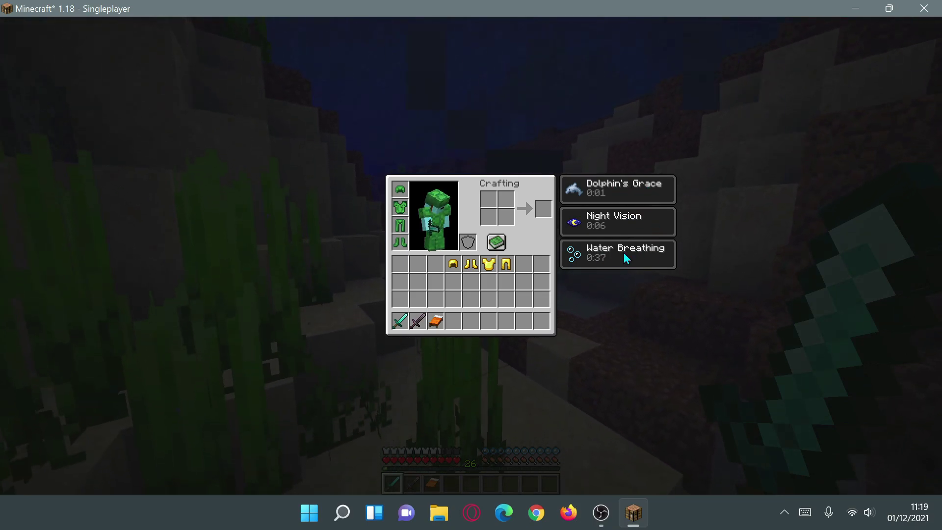
key("e")
Swim along the lake bed in third-person view, into the underwater cave and back out, to test the turtle armor
key("w")
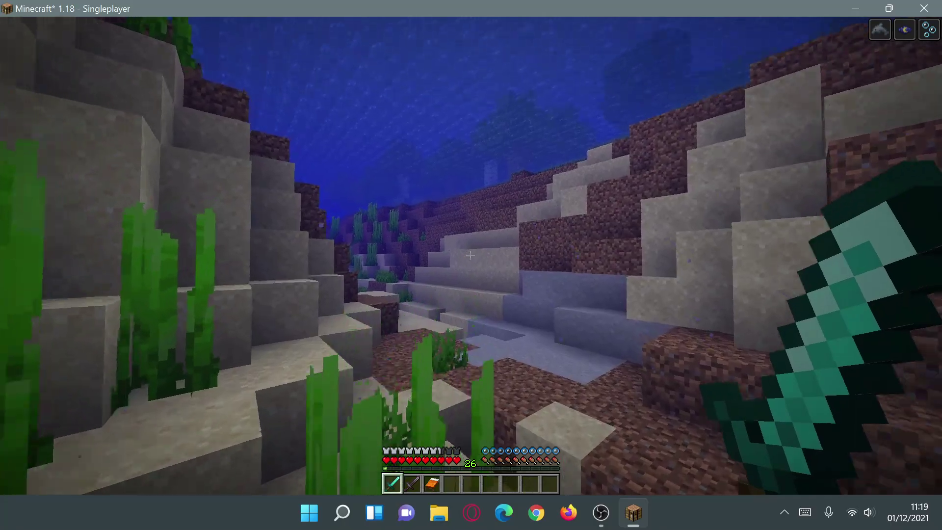
key("F5")
key("w")
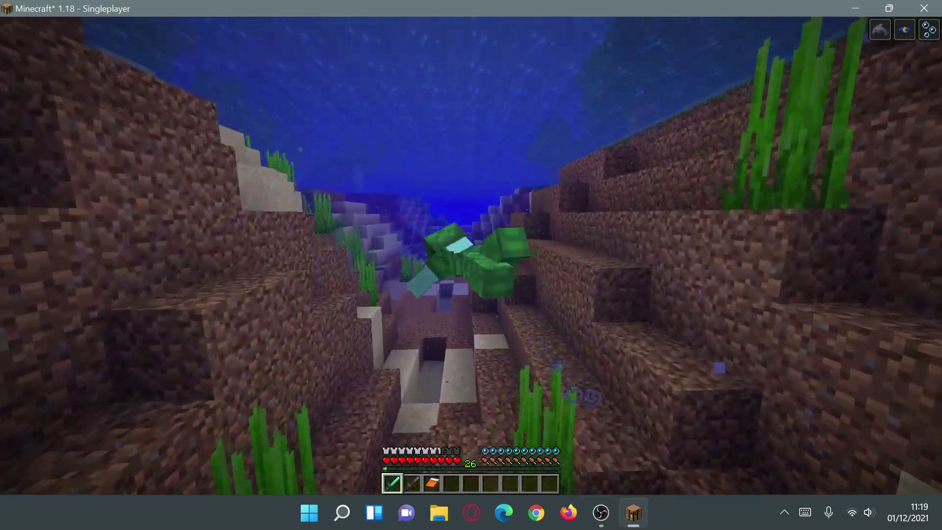
key("w")
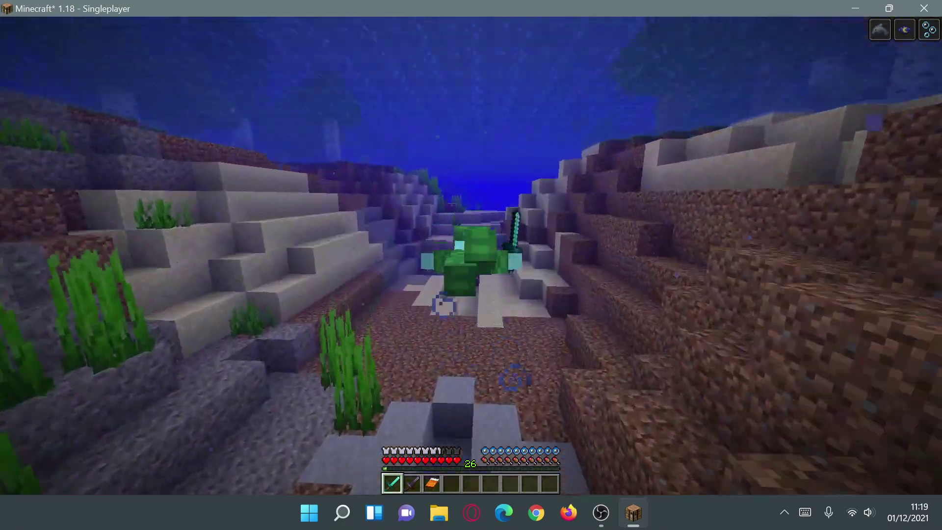
key("w")
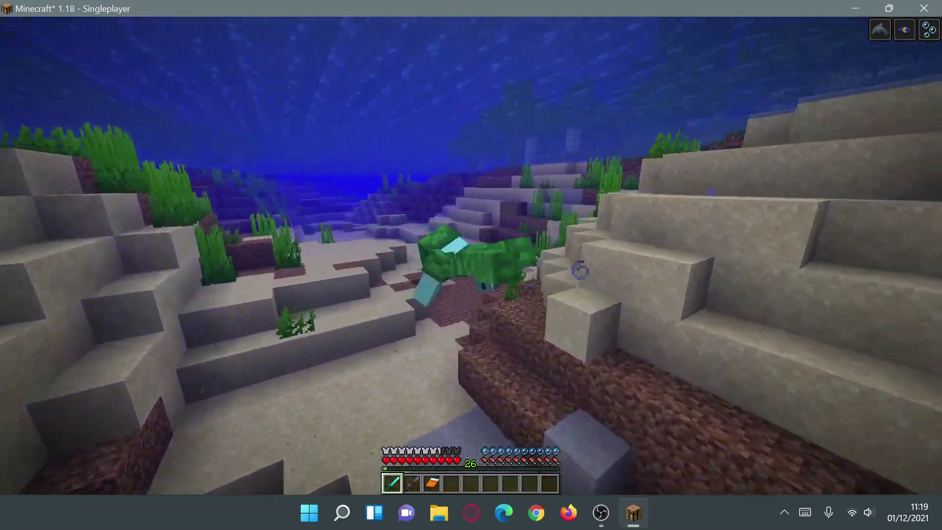
key("w")
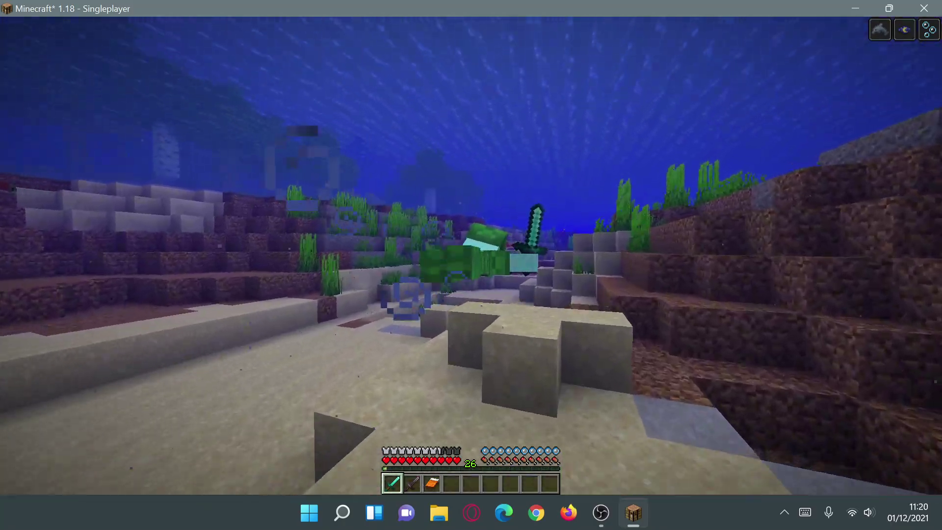
key("w")
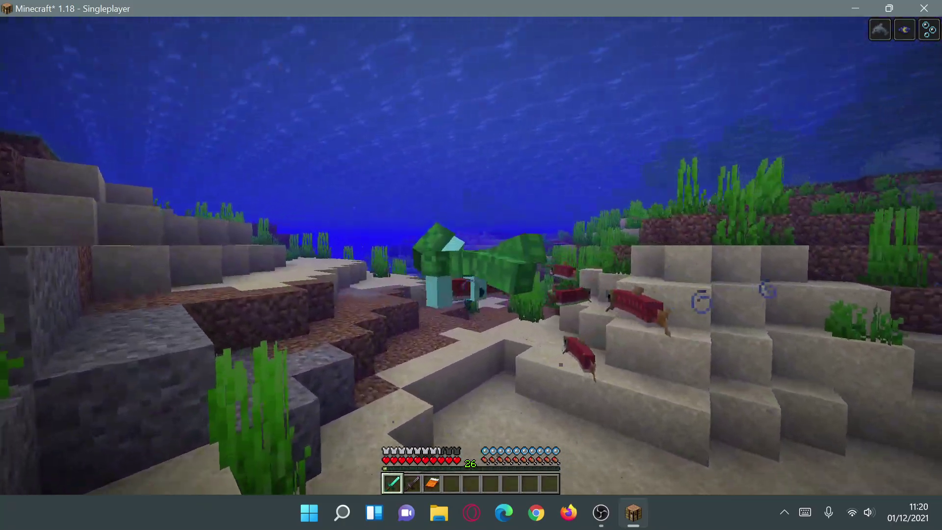
key("w")
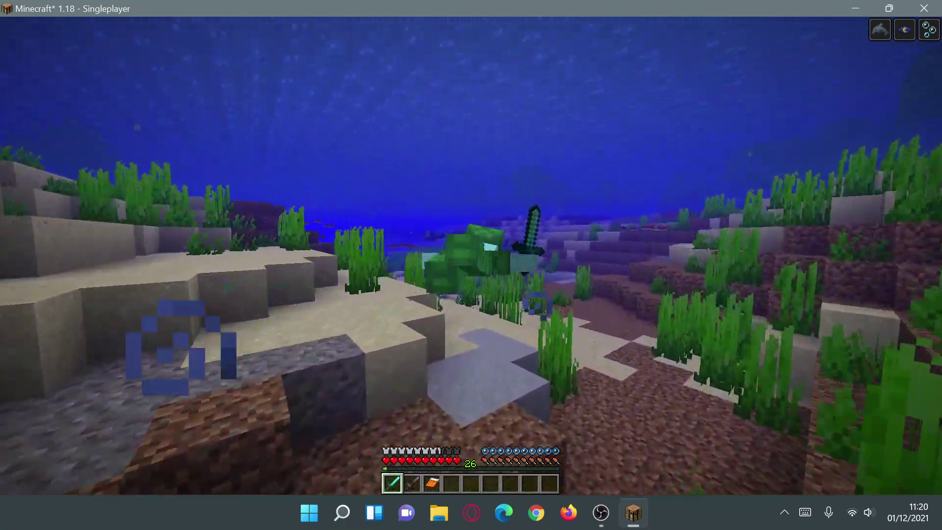
key("w")
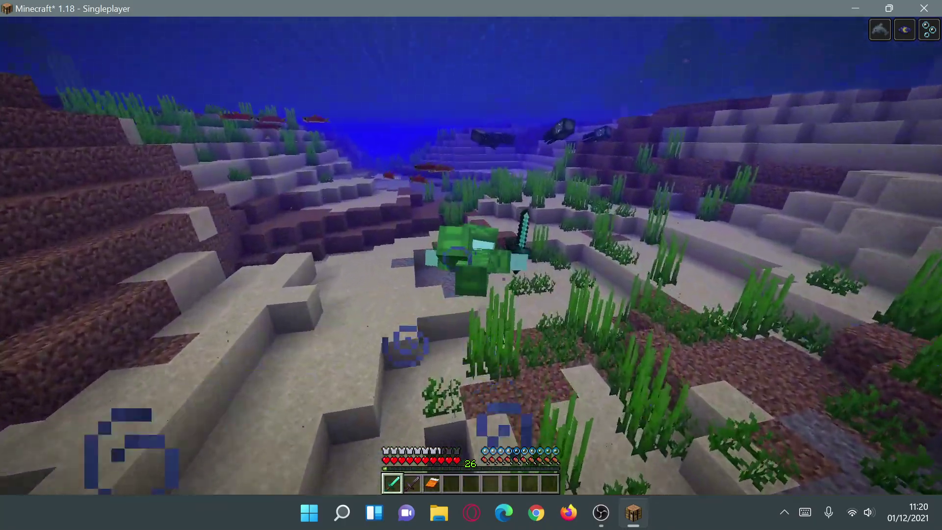
key("w")
key("w")
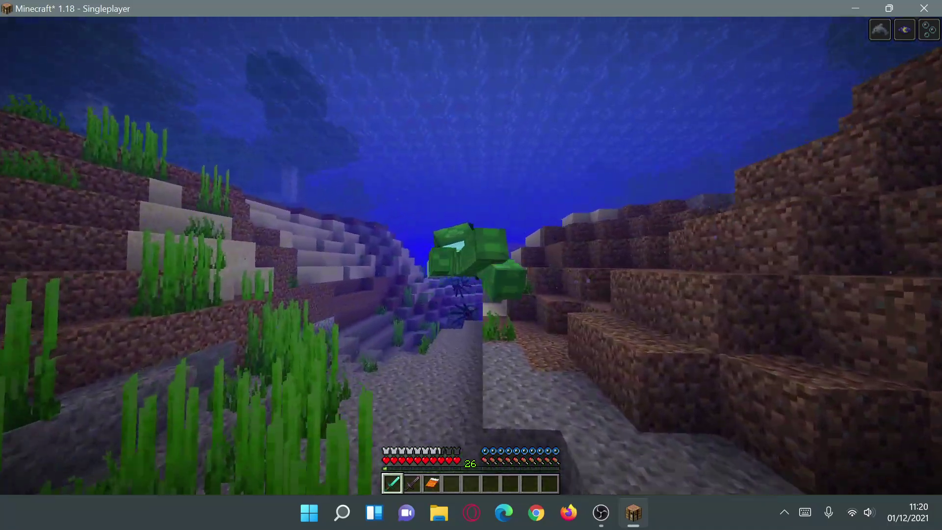
key("w")
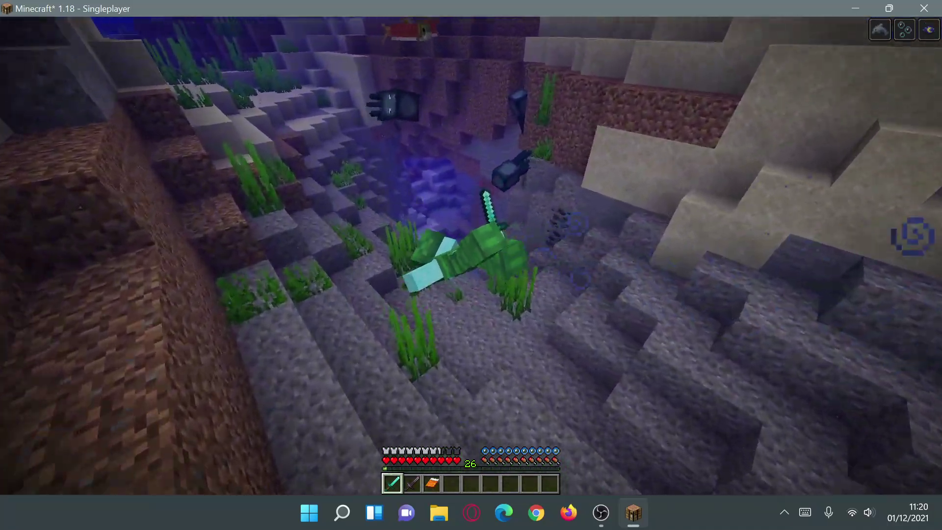
key("w")
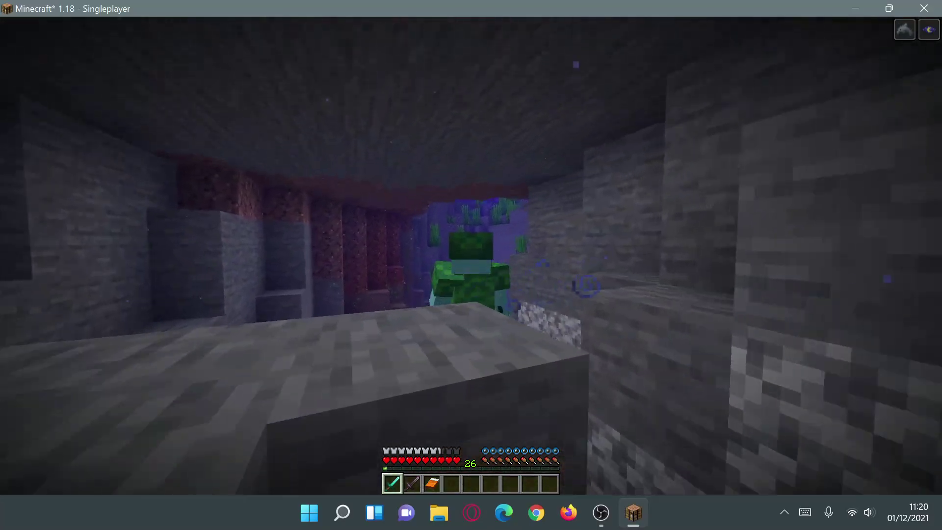
key("w")
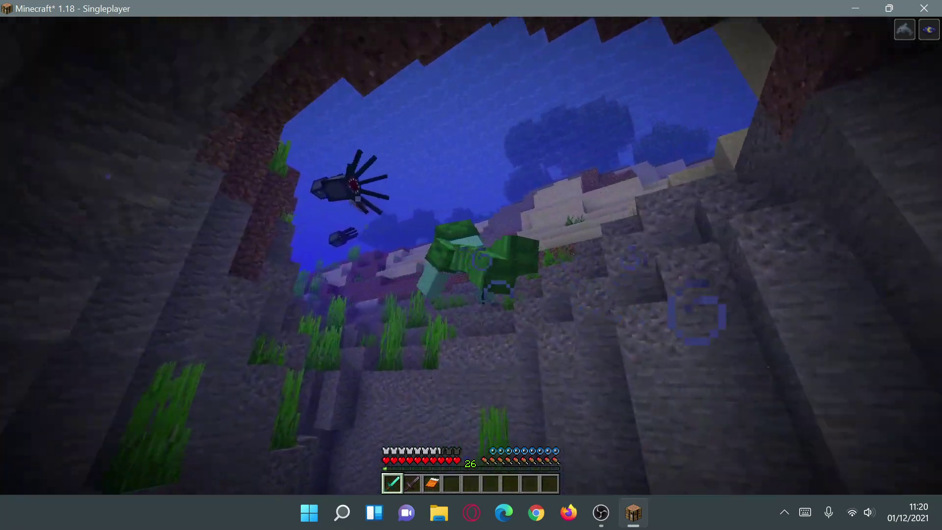
key("w")
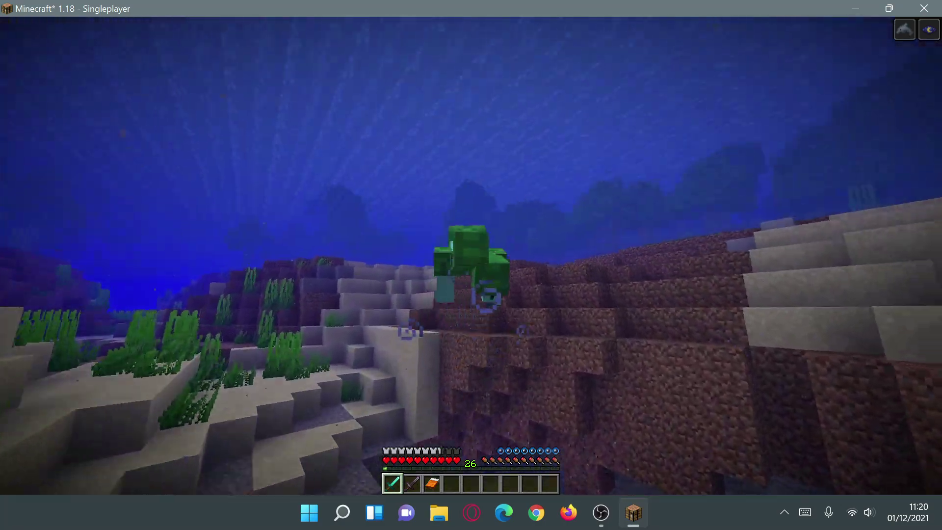